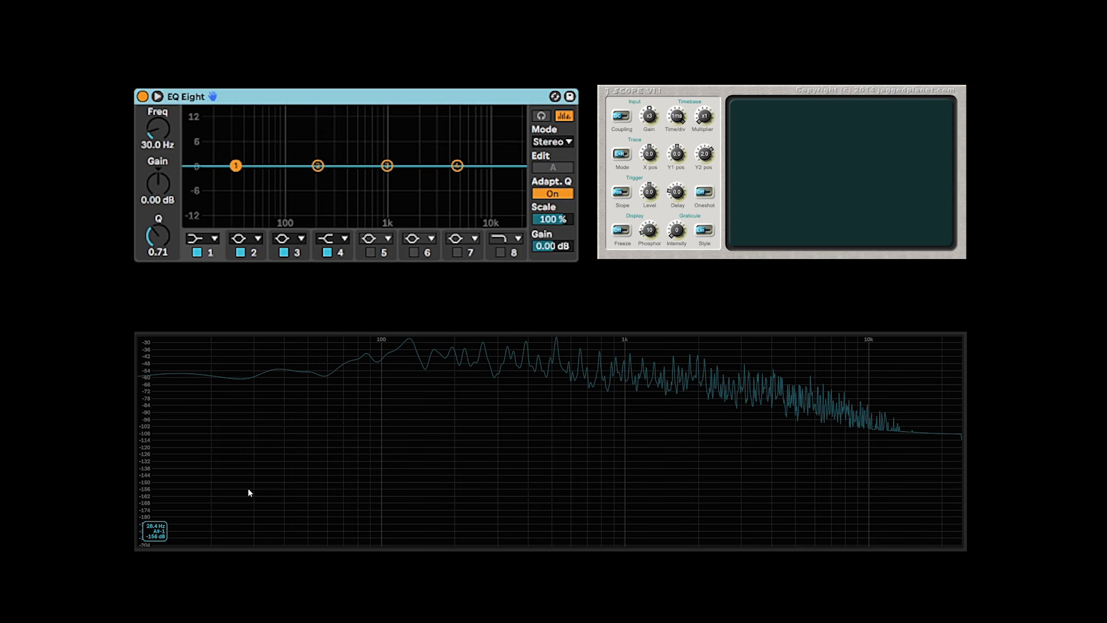
Play the note and compare it with EQ band 4 off and on, then lower band 4's high cut to about 166 Hz
key(space)
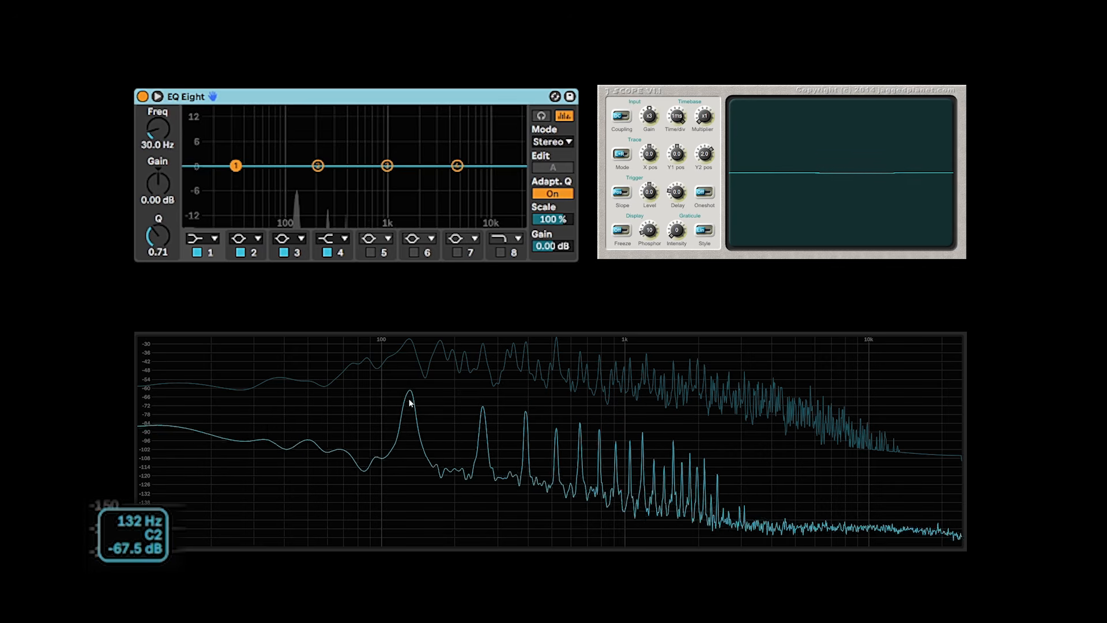
click(331, 254)
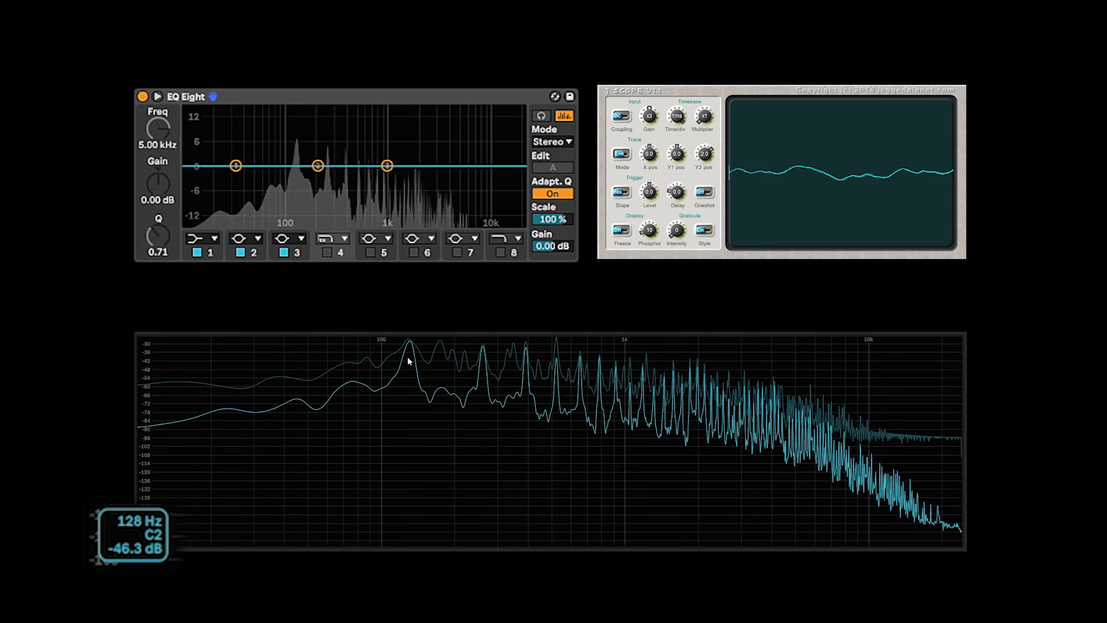
click(327, 252)
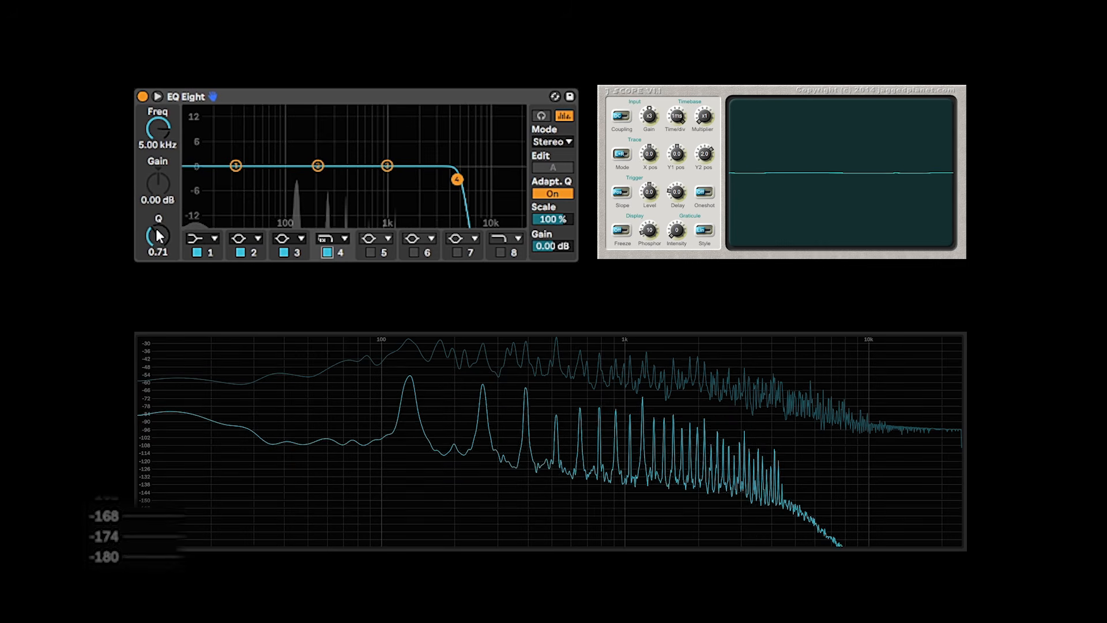
drag(155, 134, 154, 208)
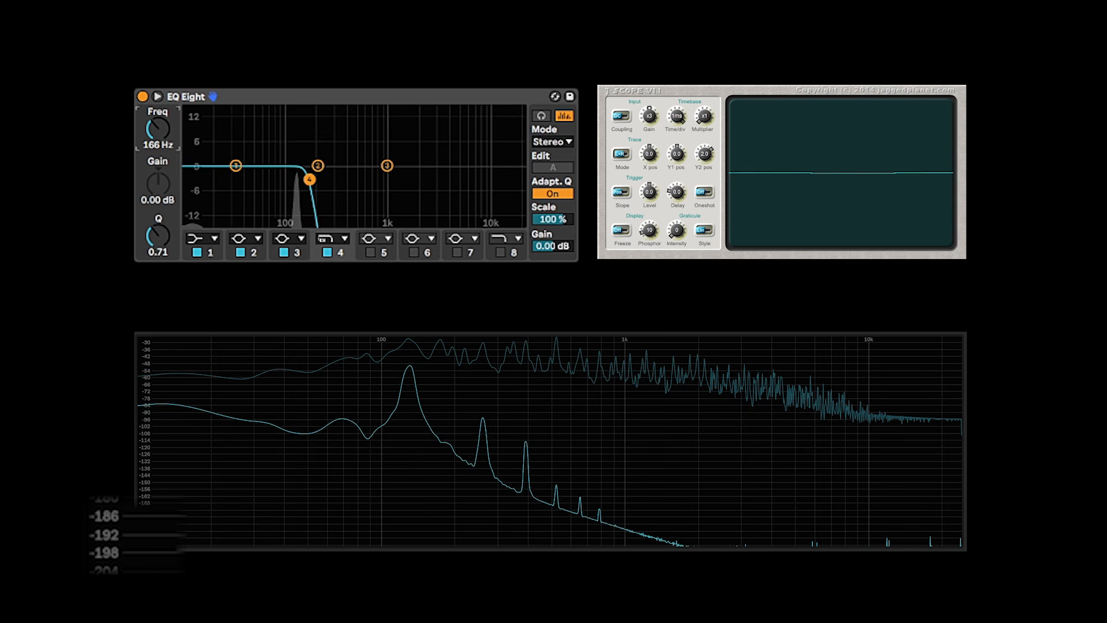
drag(156, 131, 157, 133)
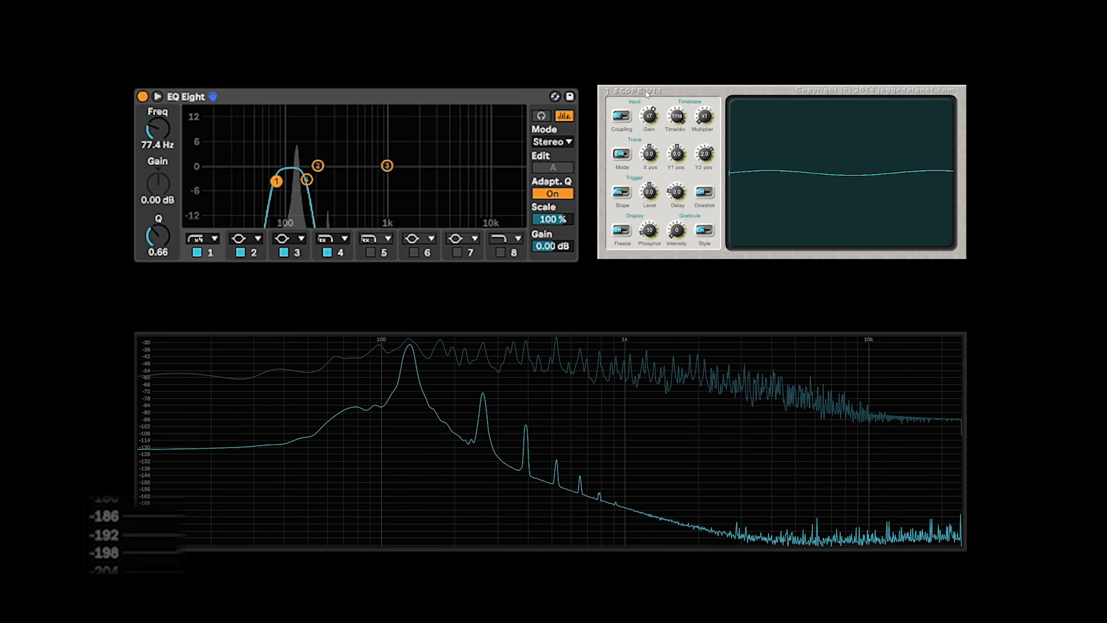
Raise the oscilloscope's gain to x30 and play the band-limited note again
drag(647, 94, 658, 119)
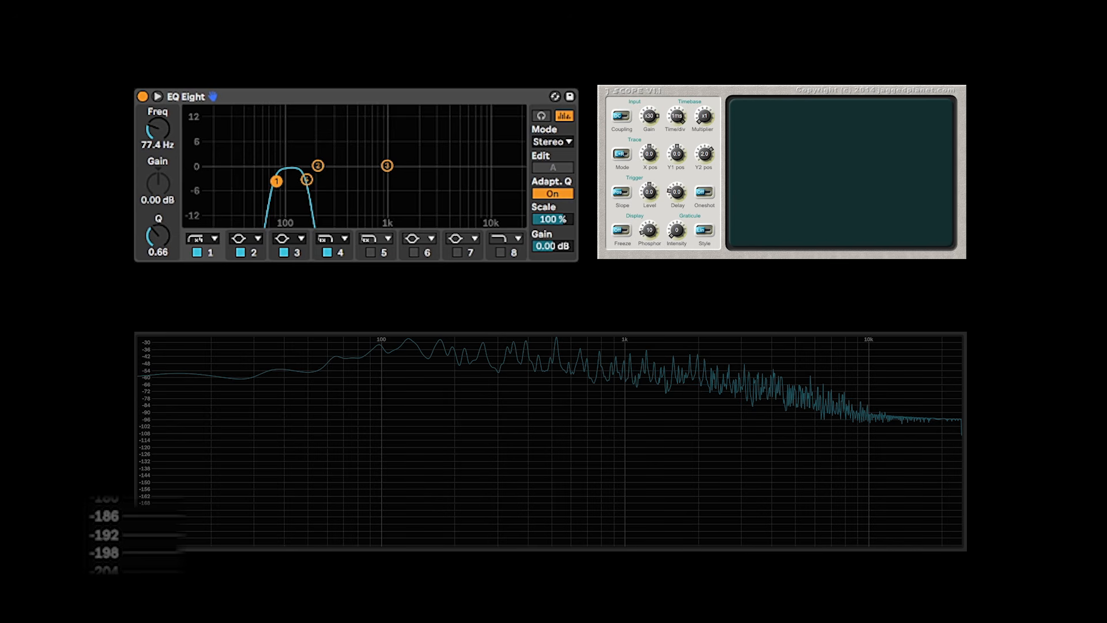
key(space)
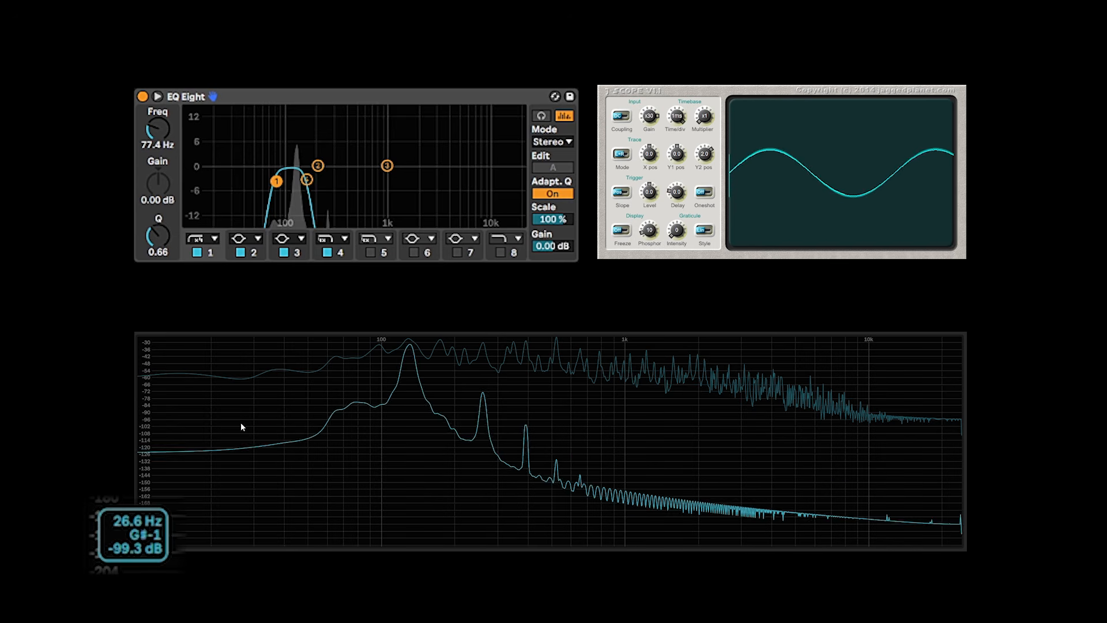
Raise EQ band 4's high cut to 574 Hz, and after listening open it up to 22.0 kHz
drag(304, 182, 363, 181)
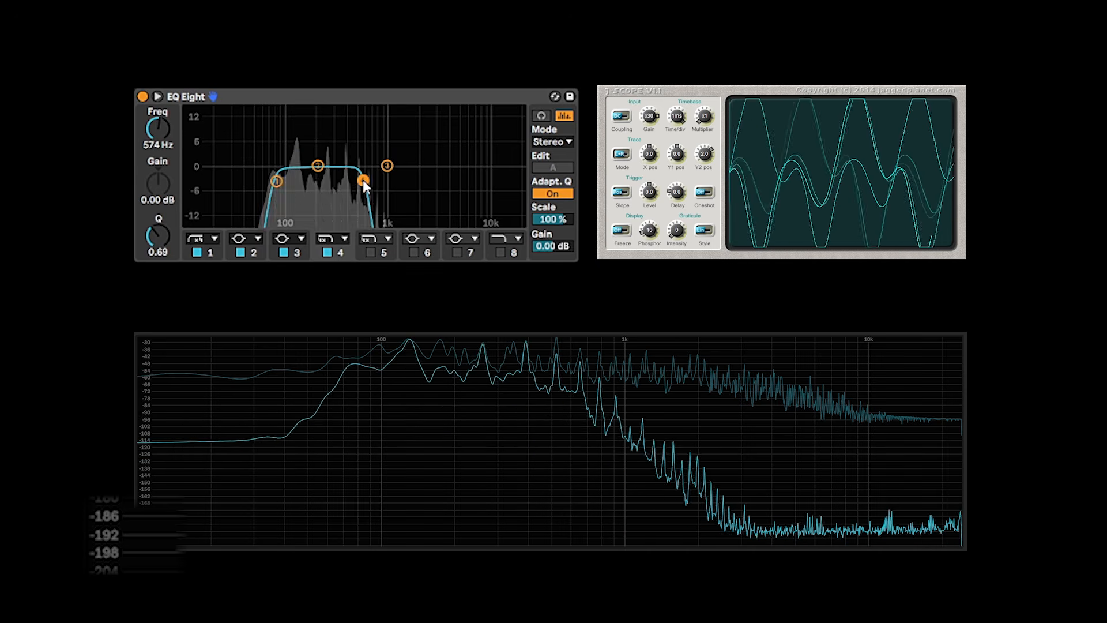
mouse_move(455, 417)
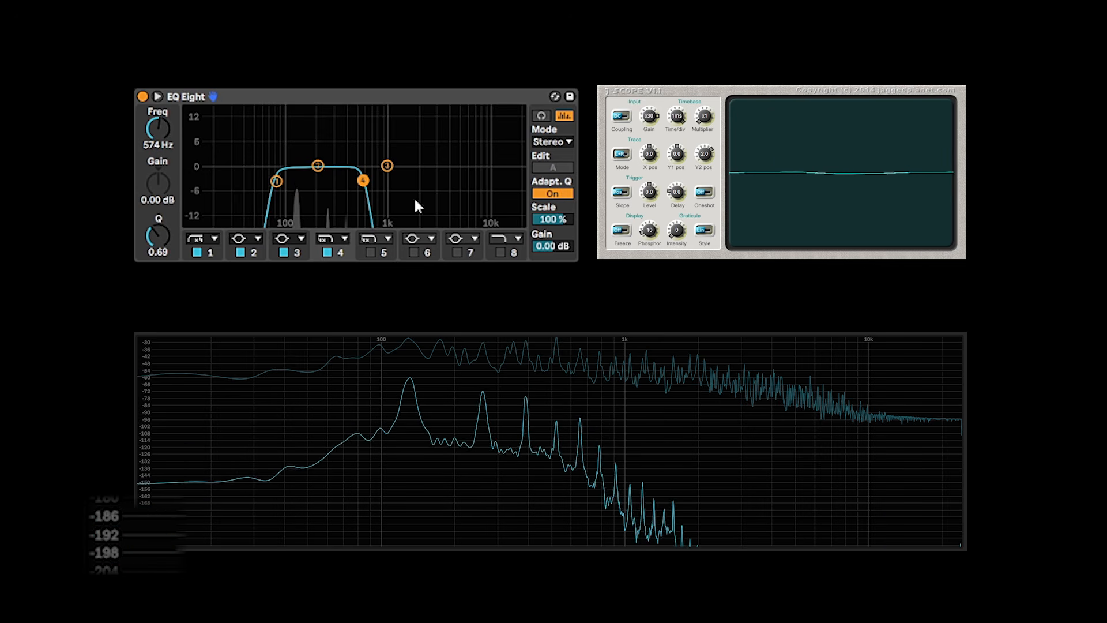
drag(363, 180, 521, 179)
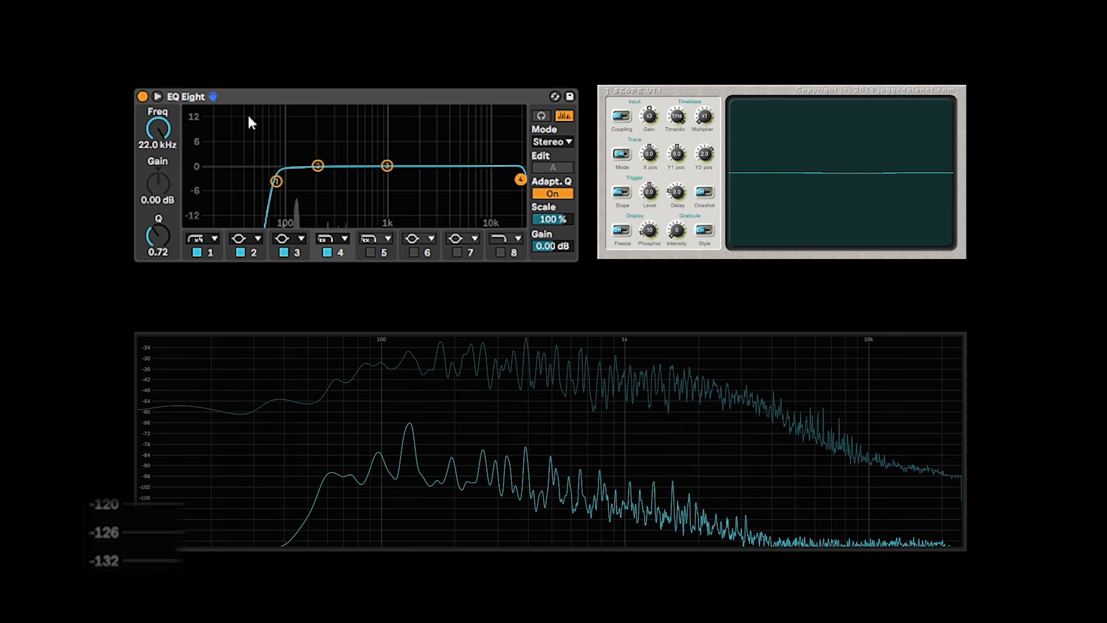
Switch off EQ bands 1 and 4 and play the sound unfiltered
click(196, 252)
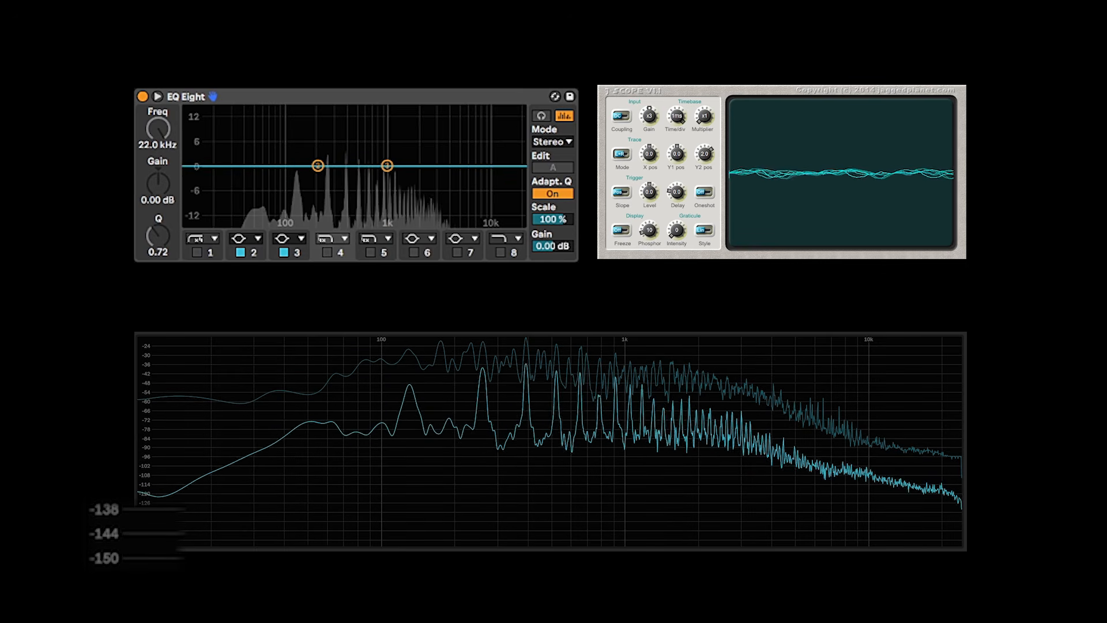
mouse_move(361, 485)
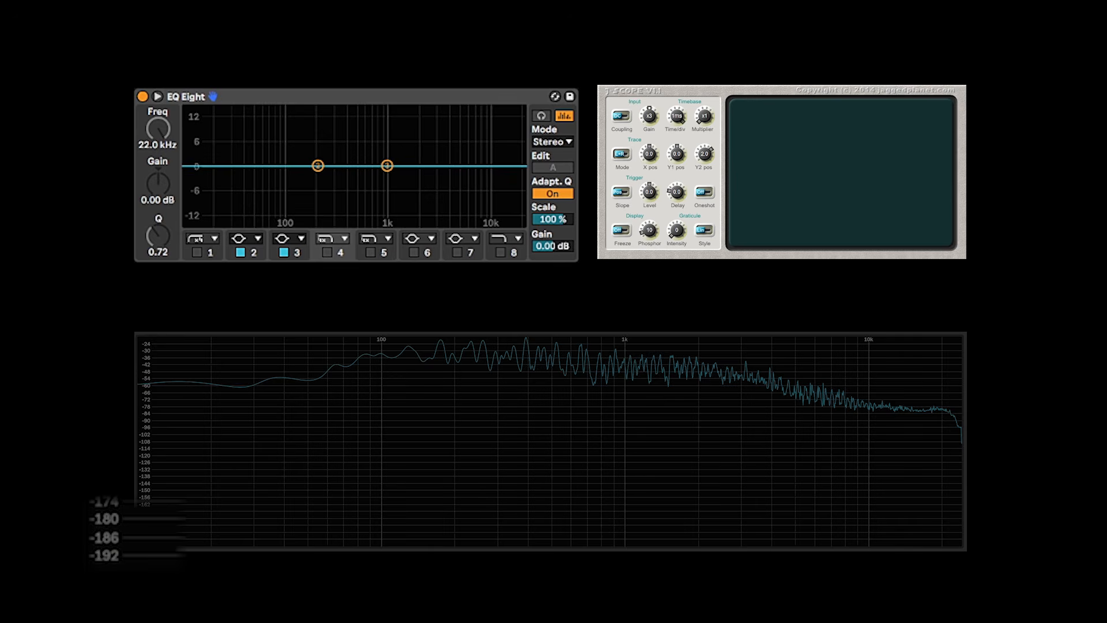
click(213, 97)
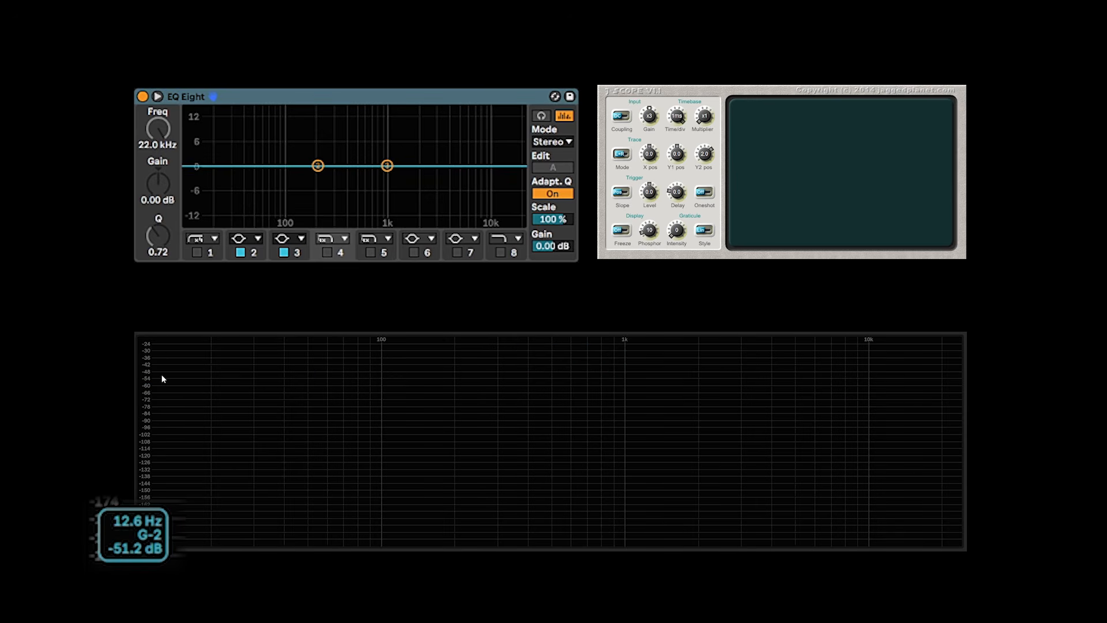
key(space)
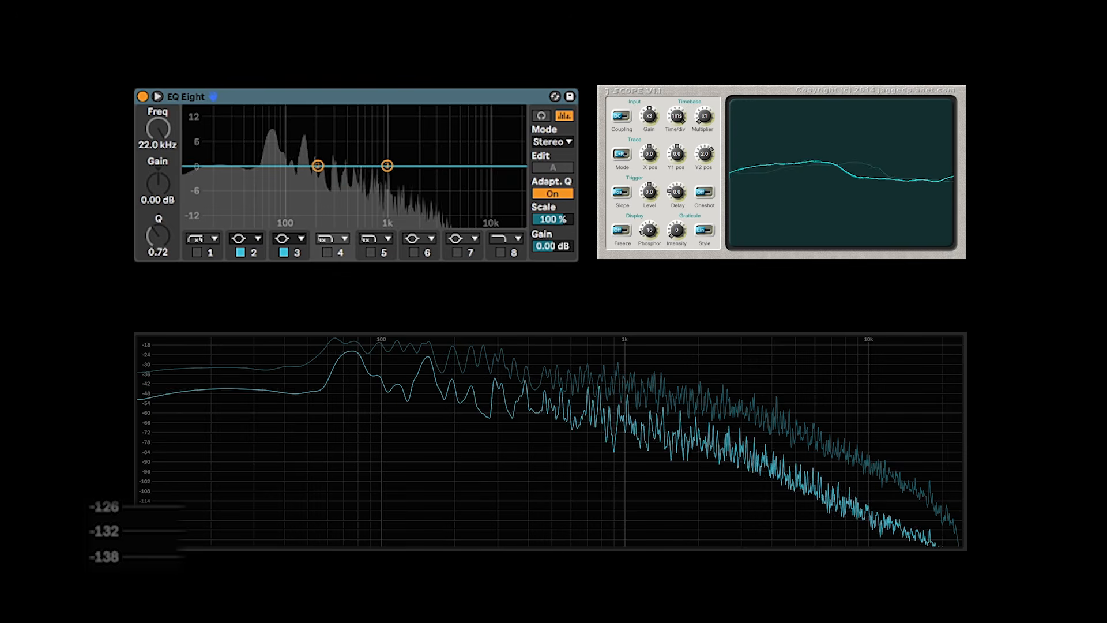
mouse_move(322, 366)
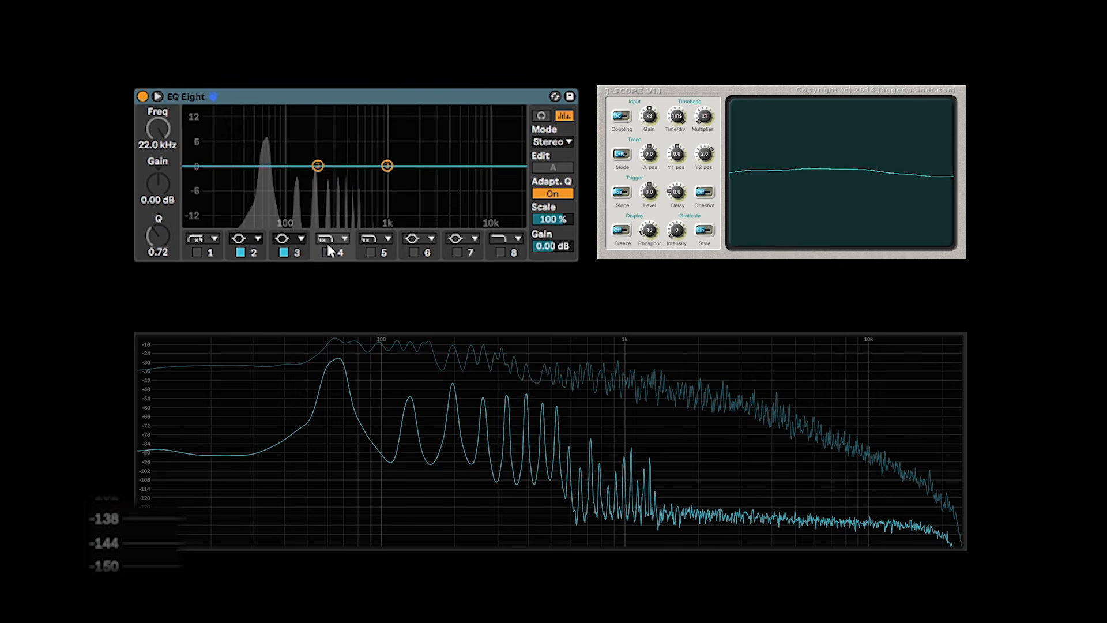
Set EQ band 4's high cut to 138 Hz with a Q of 0.53 and raise the oscilloscope's gain to x7
double_click(521, 181)
mouse_move(521, 181)
mouse_down()
mouse_move(346, 168)
mouse_move(301, 186)
mouse_up()
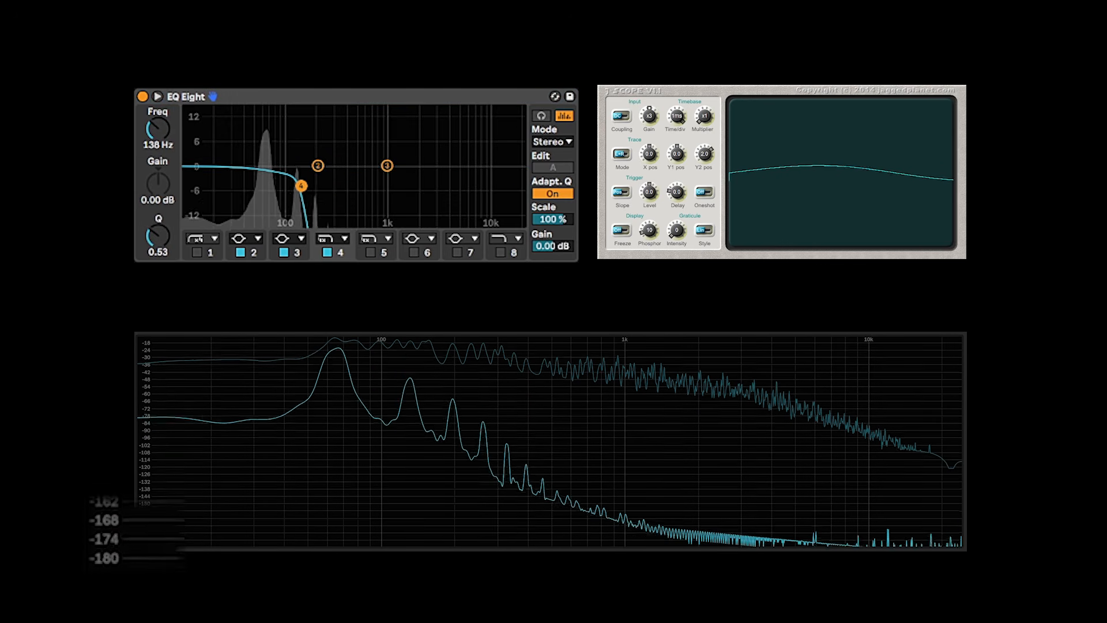
mouse_move(650, 115)
mouse_down()
mouse_move(653, 96)
mouse_move(652, 106)
mouse_up()
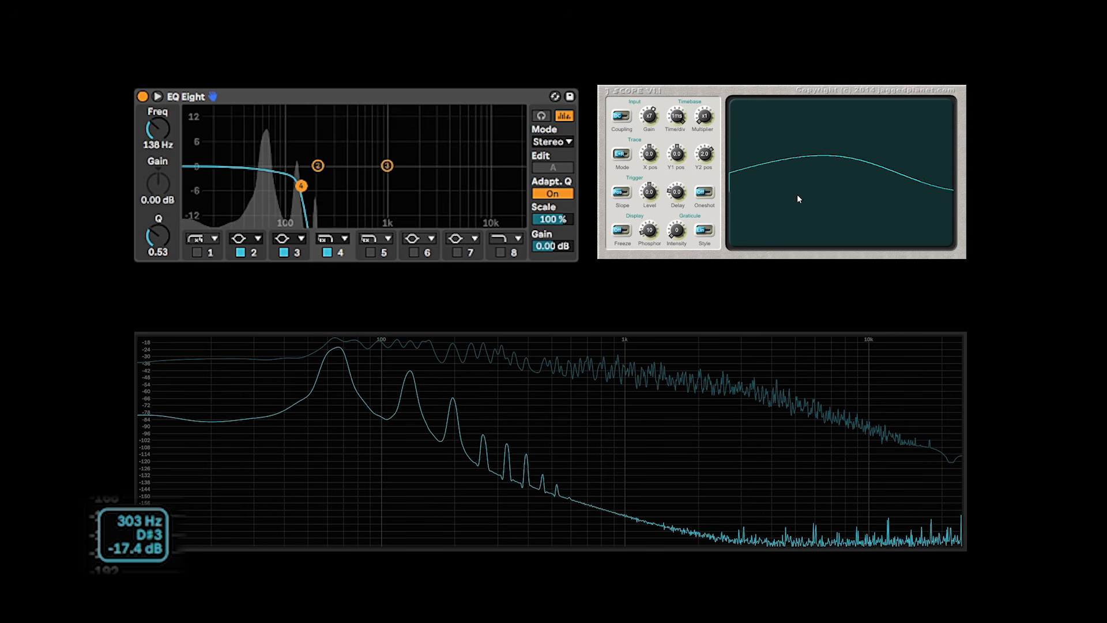
Lower EQ band 4's high cut to 100 Hz with a Q of 0.63, then switch the band off
drag(300, 193, 288, 185)
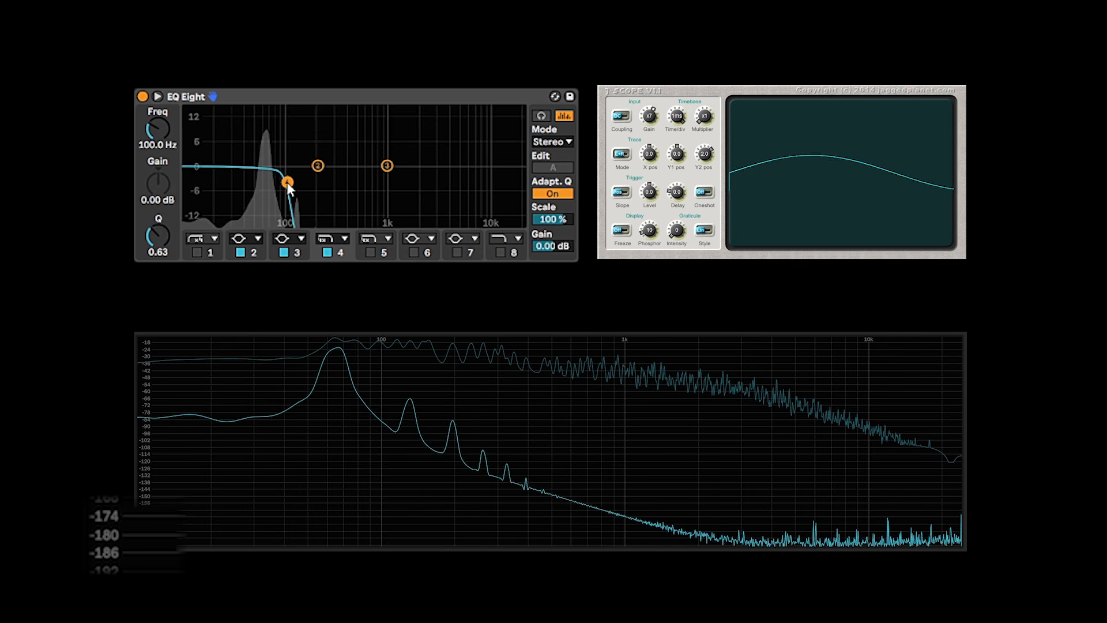
click(327, 252)
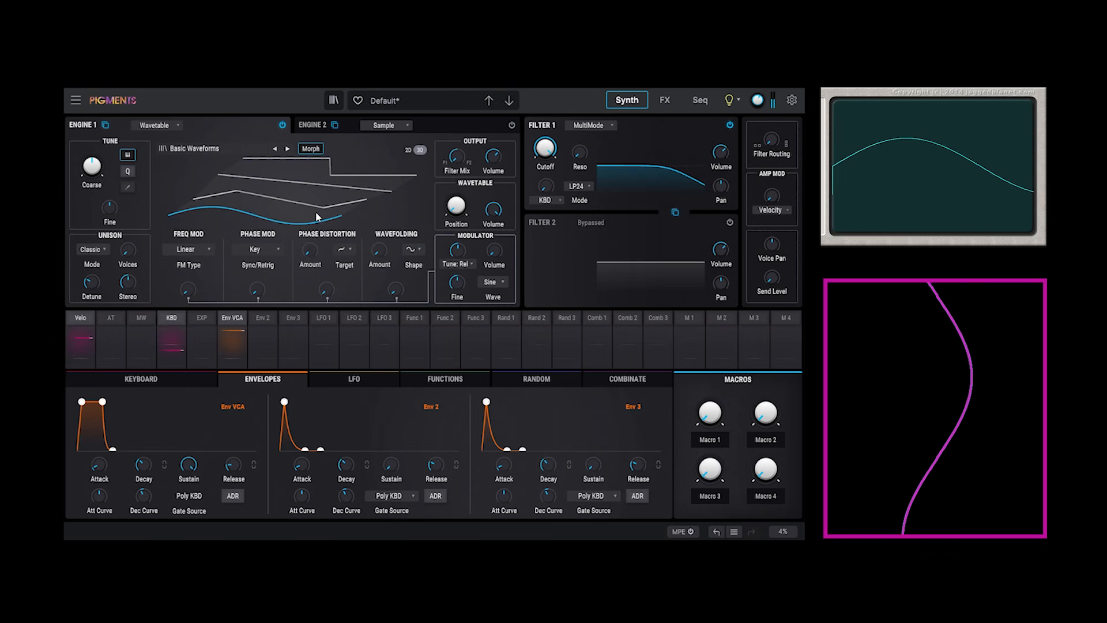
Try out Filter 1's cutoff on the sine wave, ending at 20000 Hz
mouse_move(536, 152)
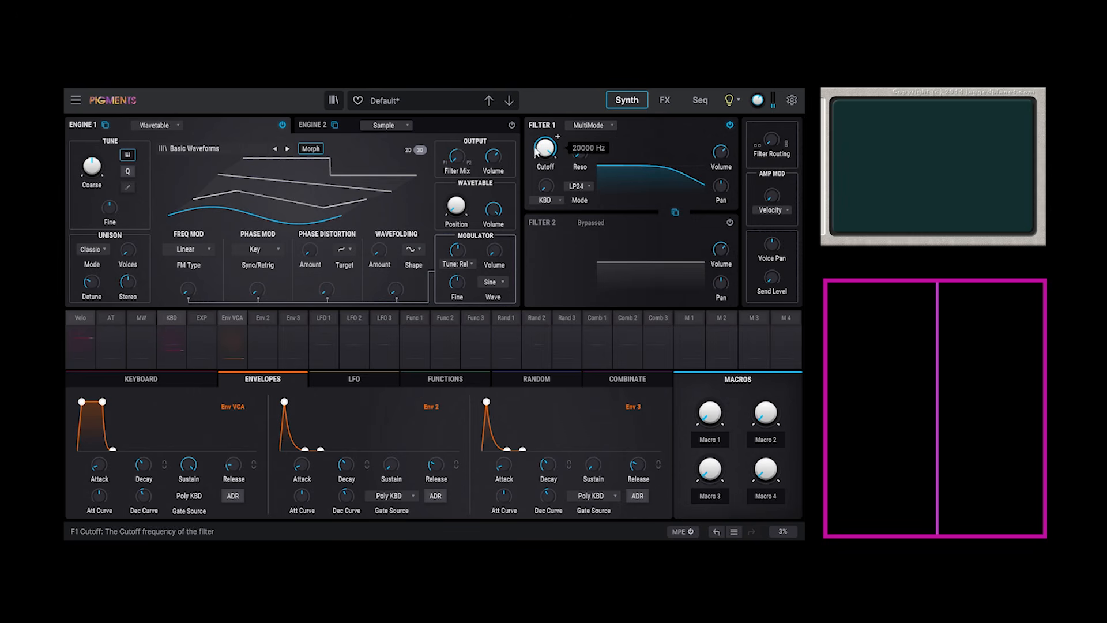
mouse_move(543, 153)
mouse_down()
mouse_move(543, 241)
mouse_move(543, 159)
mouse_up()
mouse_move(547, 155)
mouse_down()
mouse_move(547, 237)
mouse_move(547, 155)
mouse_up()
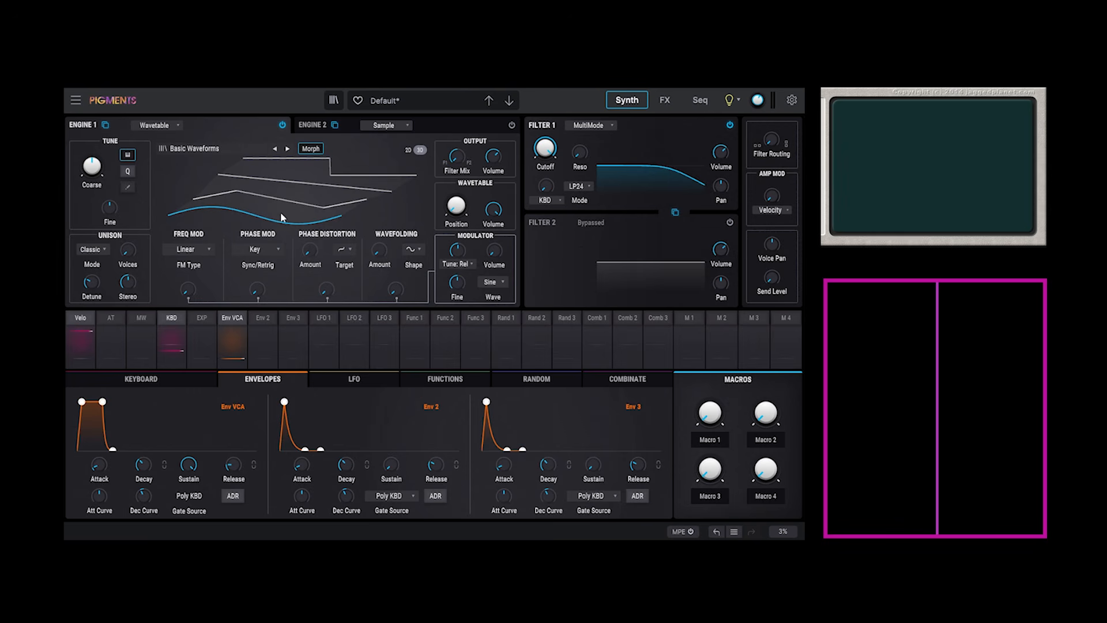
Show Engine 1's wavetable in 2D and move its position between sine at 0.00 and triangle, ending on the triangle
drag(273, 224, 395, 165)
click(409, 150)
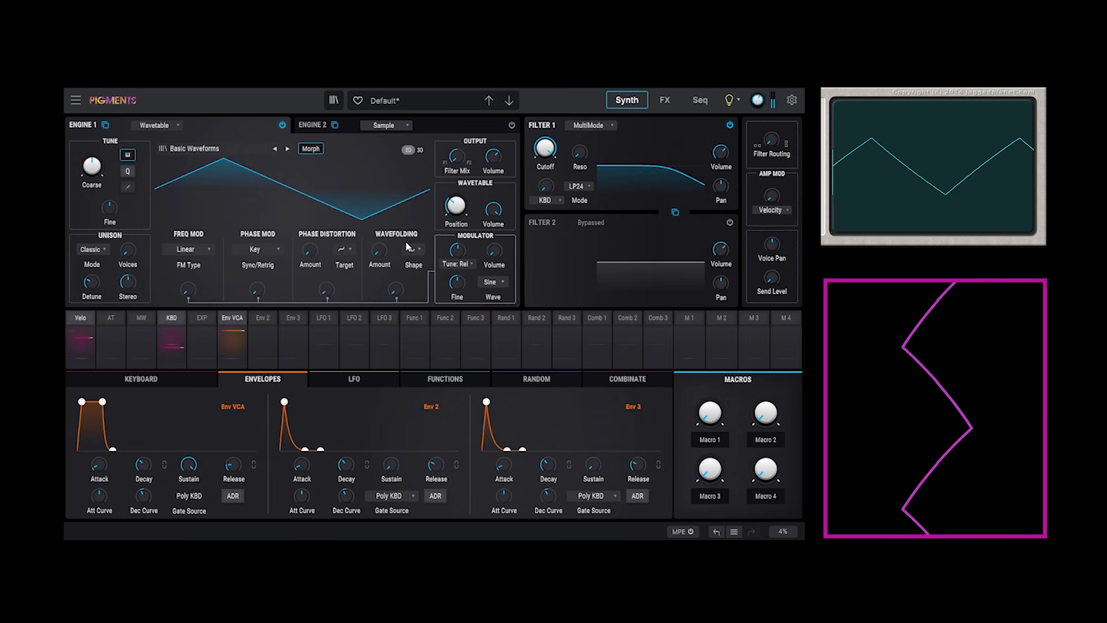
drag(456, 206, 456, 248)
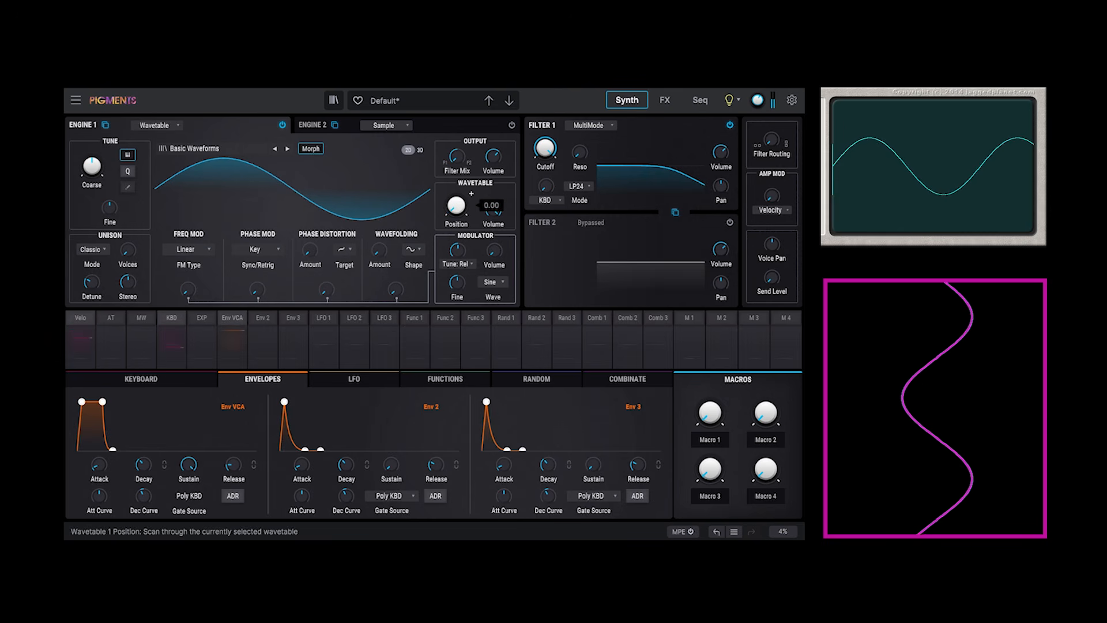
drag(456, 206, 456, 168)
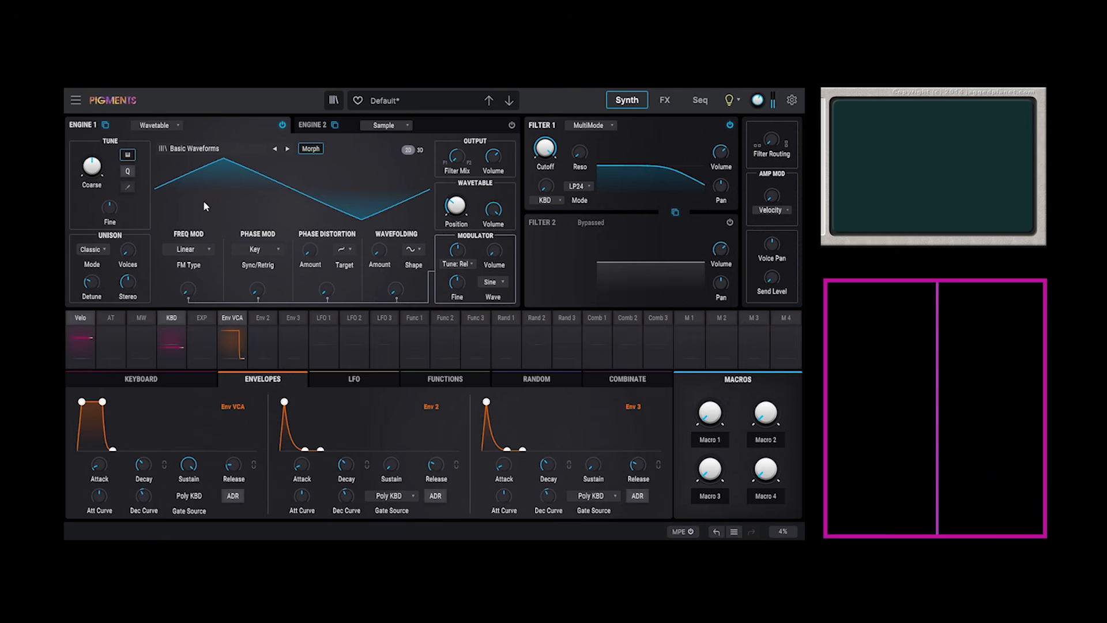
mouse_move(463, 208)
mouse_down()
mouse_move(463, 242)
mouse_move(471, 193)
mouse_up()
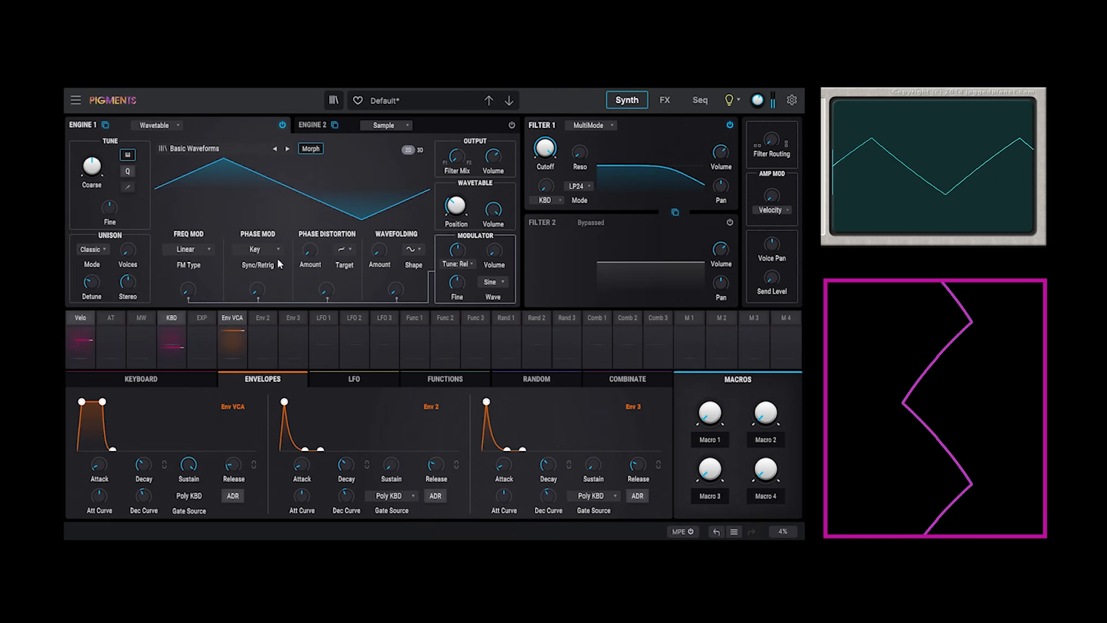
Sweep Filter 1's cutoff down to about 210 Hz on the triangle wave and raise it back up
mouse_move(557, 136)
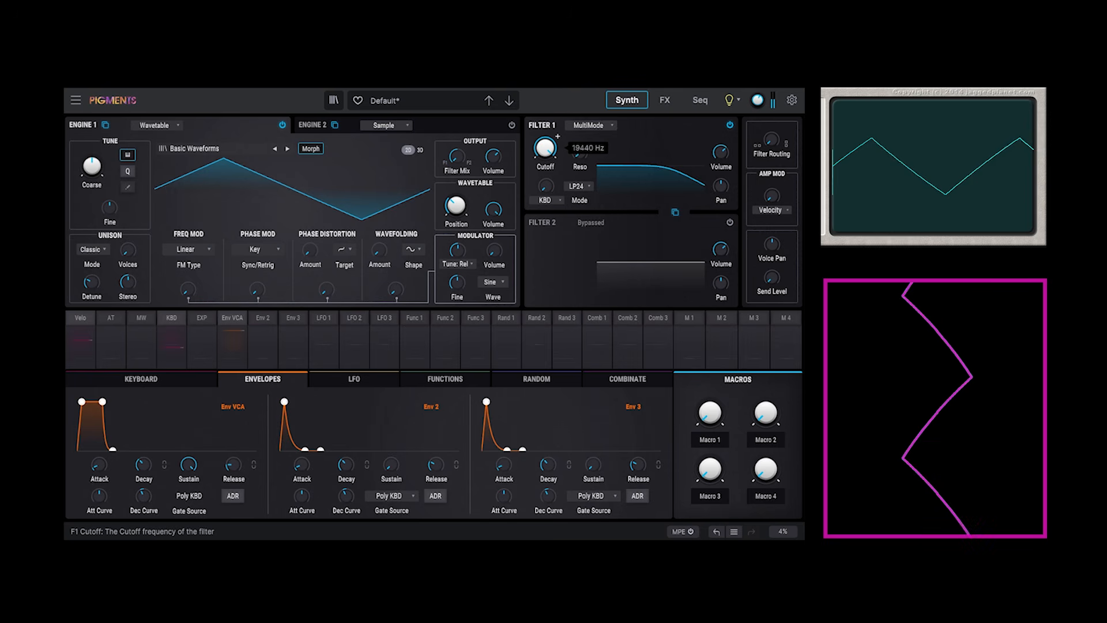
scroll(558, 137, down, 15)
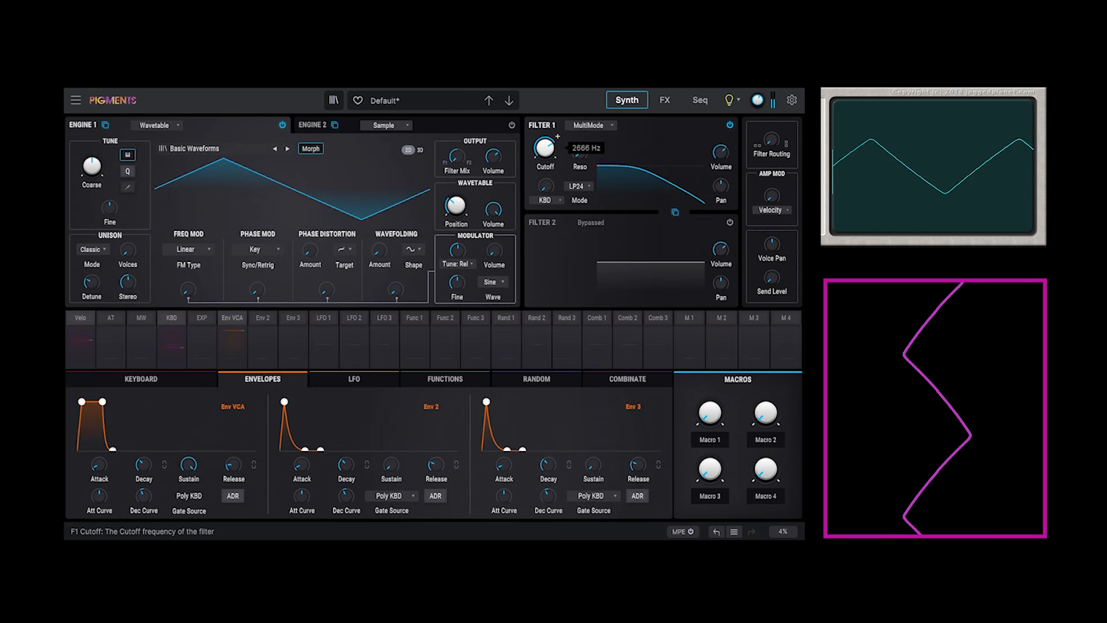
scroll(558, 137, down, 5)
scroll(557, 137, up, 10)
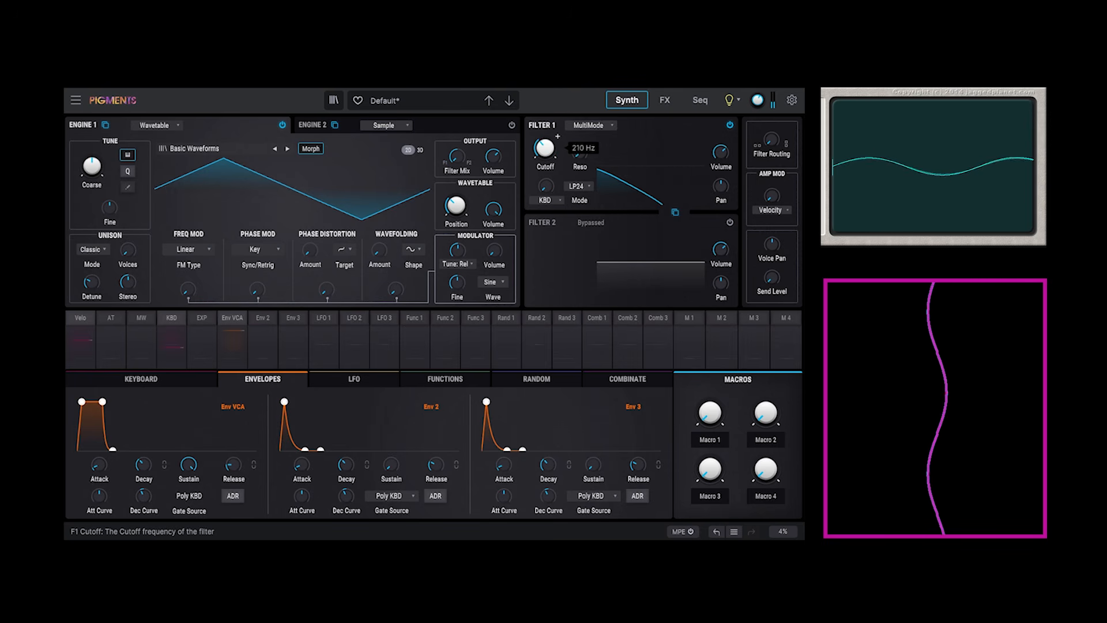
scroll(557, 137, up, 10)
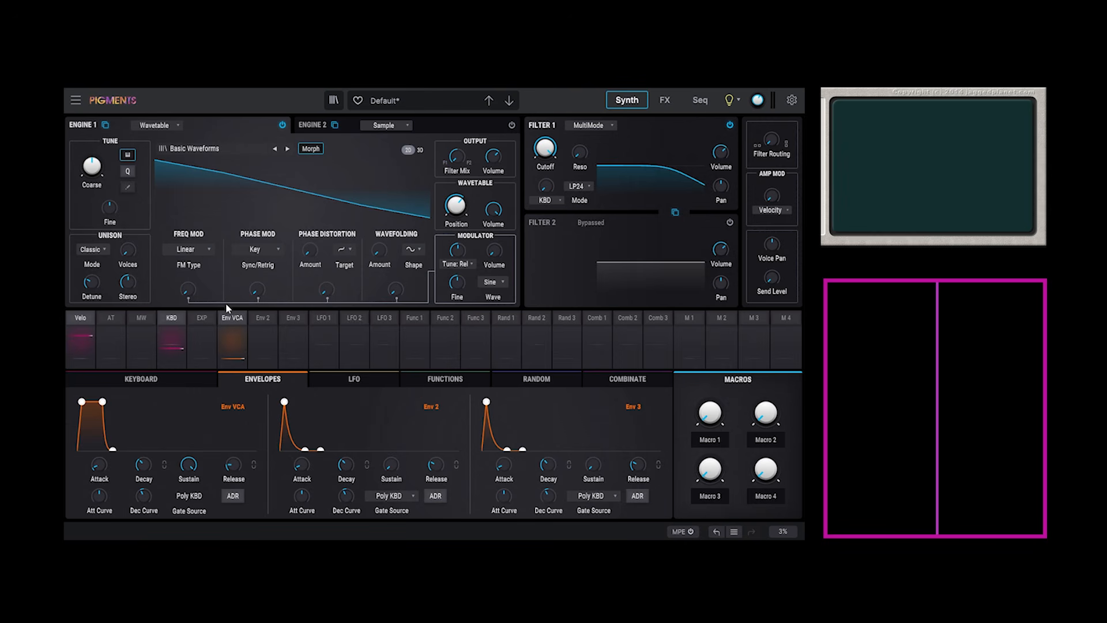
Sweep Filter 1's cutoff on the sawtooth, ending at 20000 Hz, and view the wavetable in 3D before returning to 2D
mouse_move(539, 162)
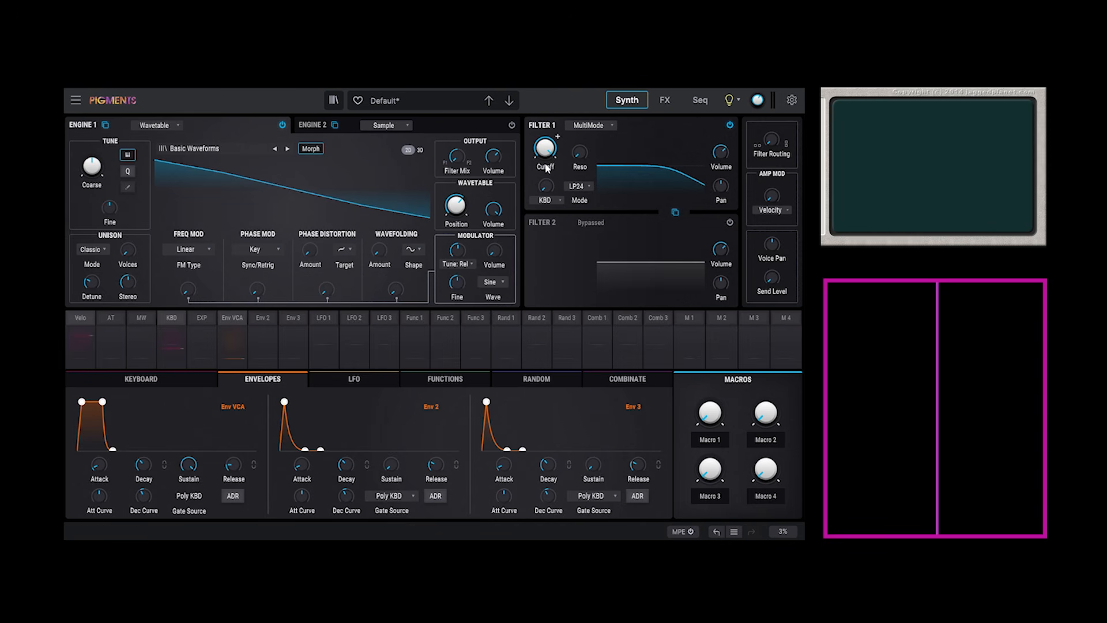
drag(545, 167, 547, 133)
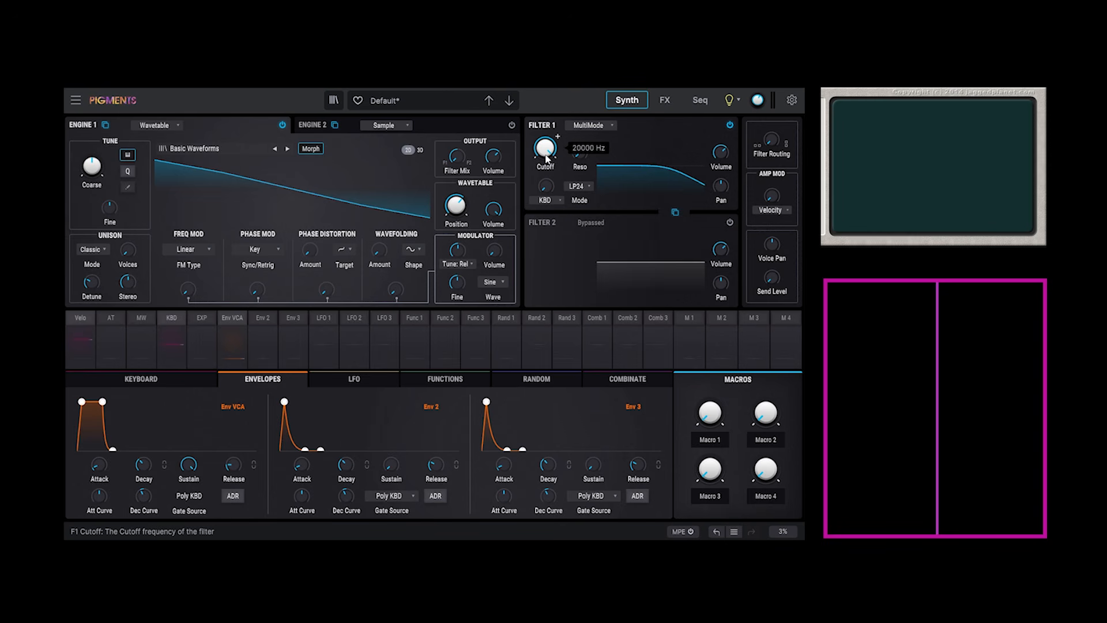
click(420, 150)
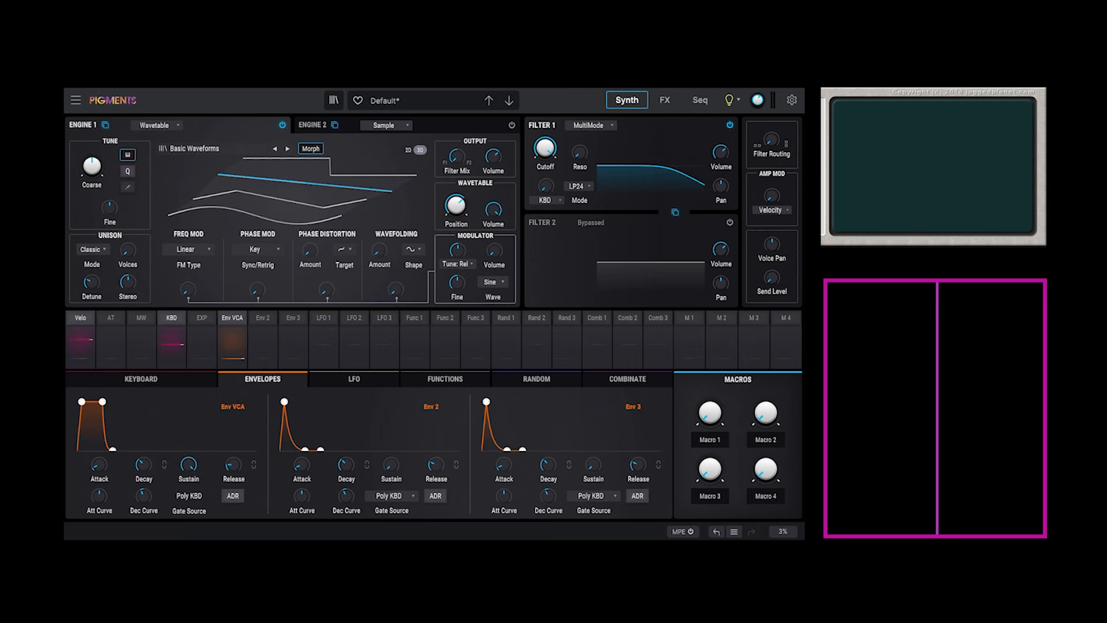
click(409, 150)
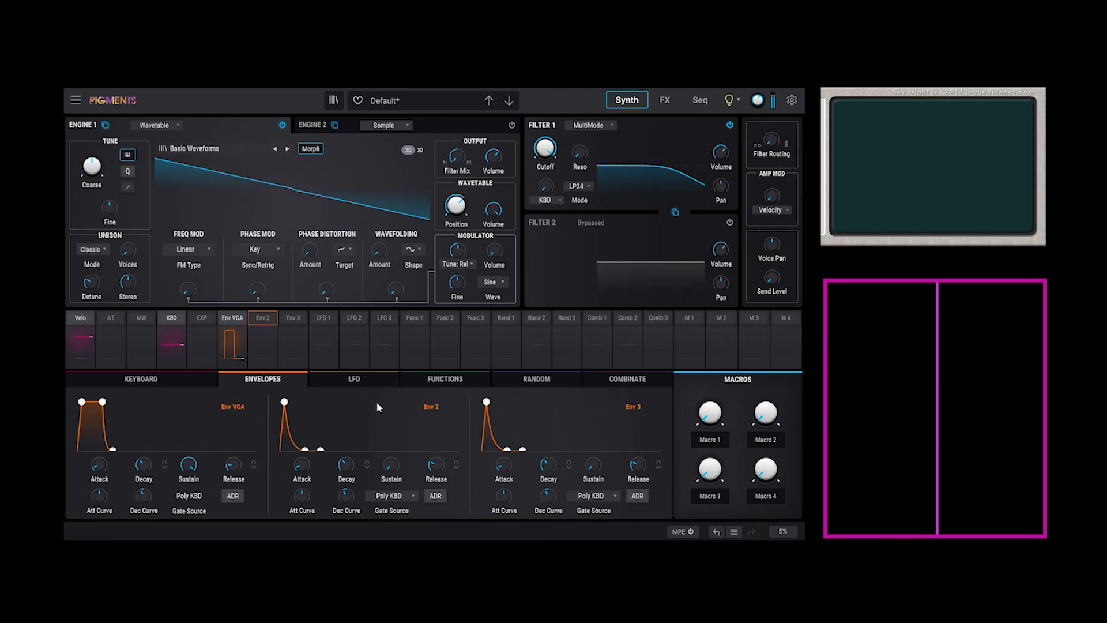
Try Engine 1's unison on the sawtooth with 3 voices and in Super mode, ending back in Classic mode
mouse_move(132, 253)
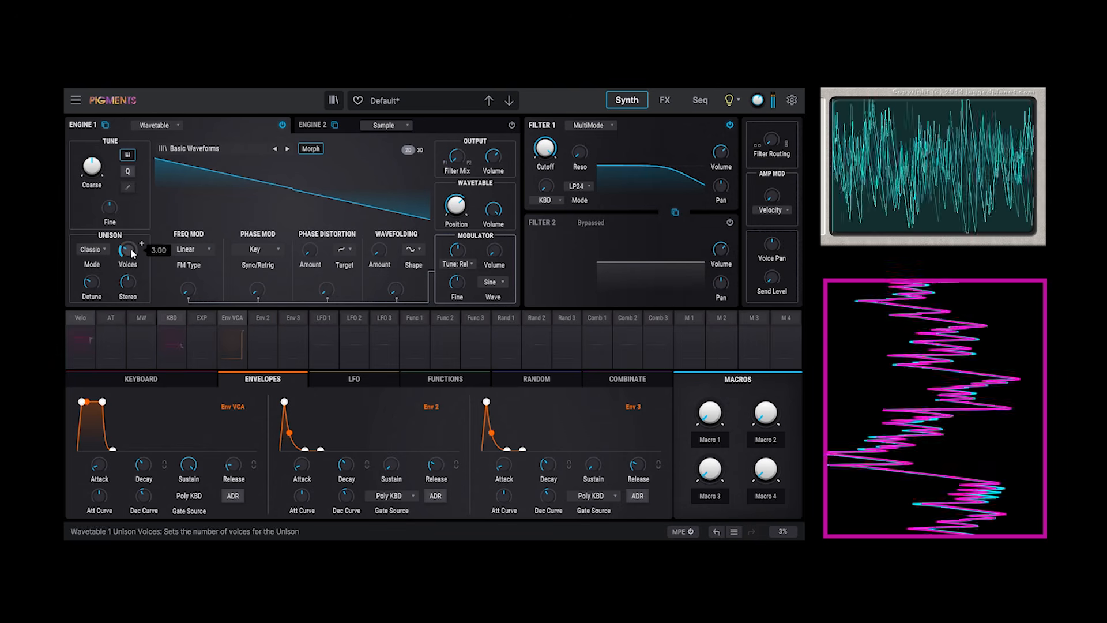
mouse_move(93, 291)
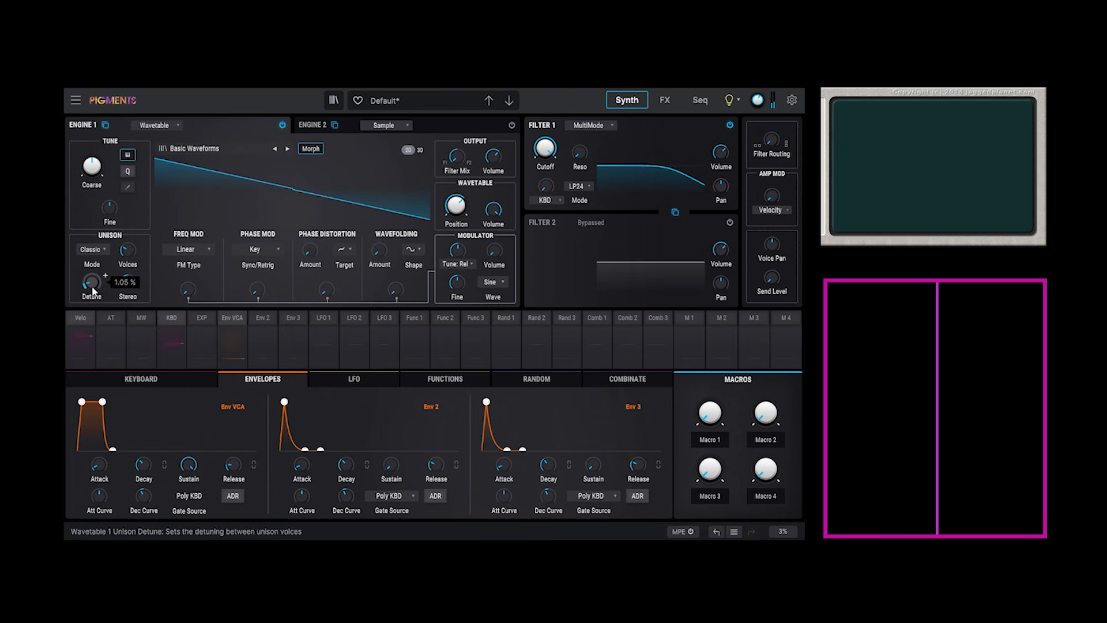
click(91, 249)
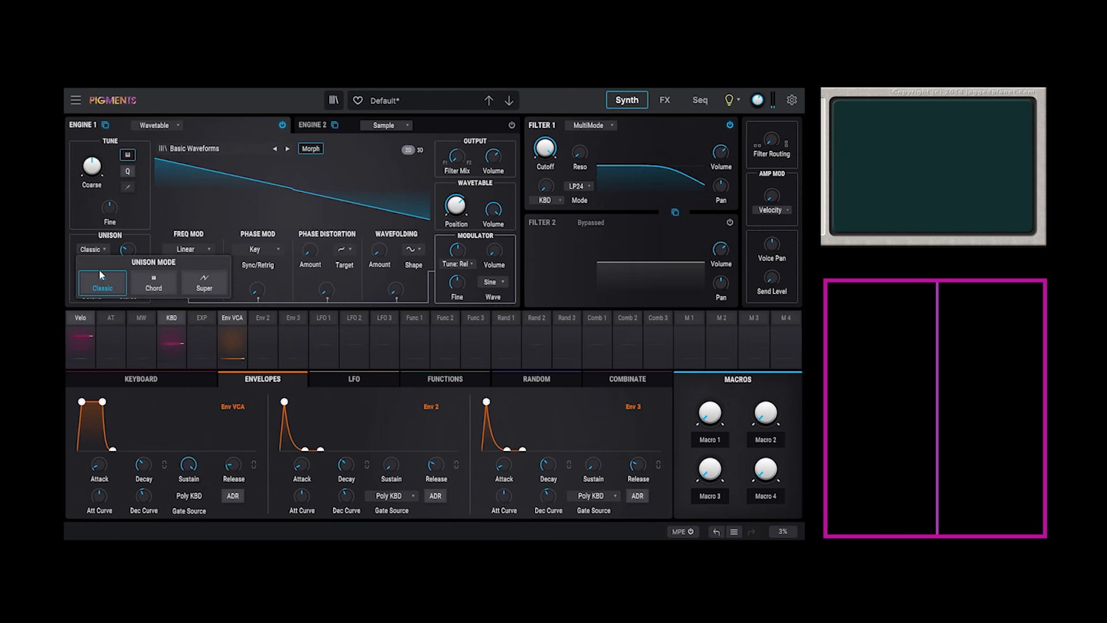
click(214, 279)
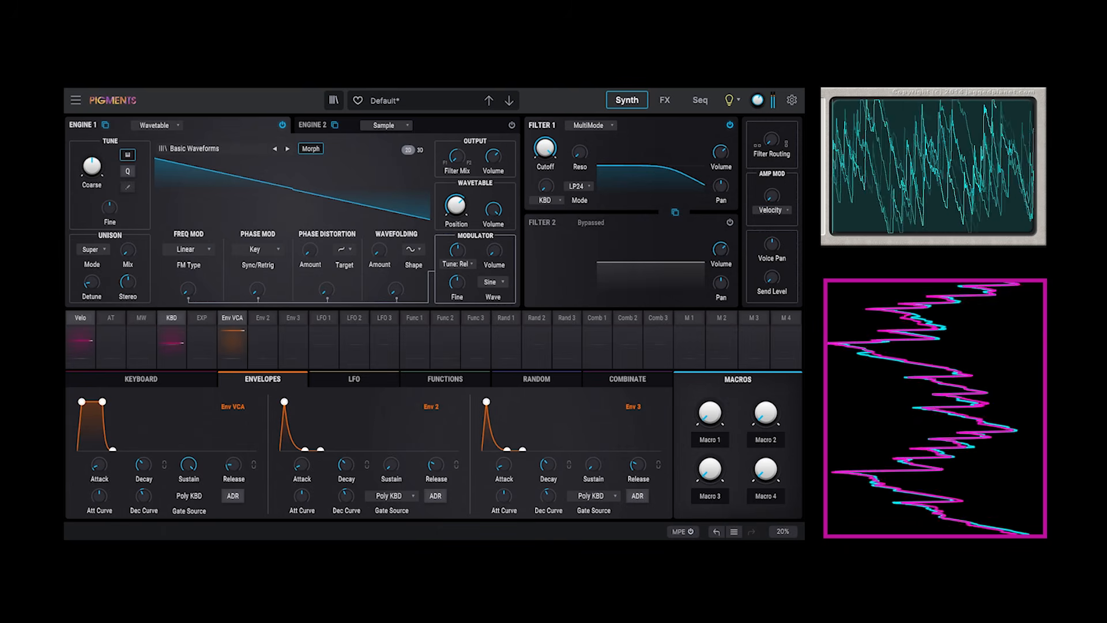
click(99, 251)
click(102, 283)
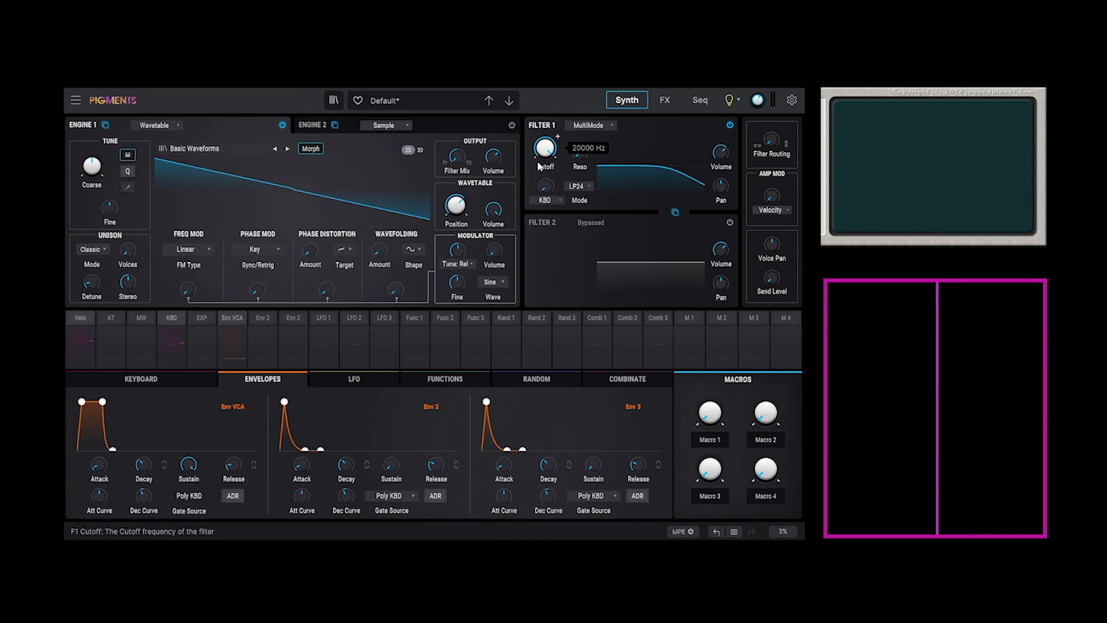
Sweep Filter 1's cutoff down on the sawtooth and fully open it again, with the wavetable position at 0.660
mouse_move(539, 150)
mouse_down()
mouse_move(539, 176)
mouse_move(526, 160)
mouse_up()
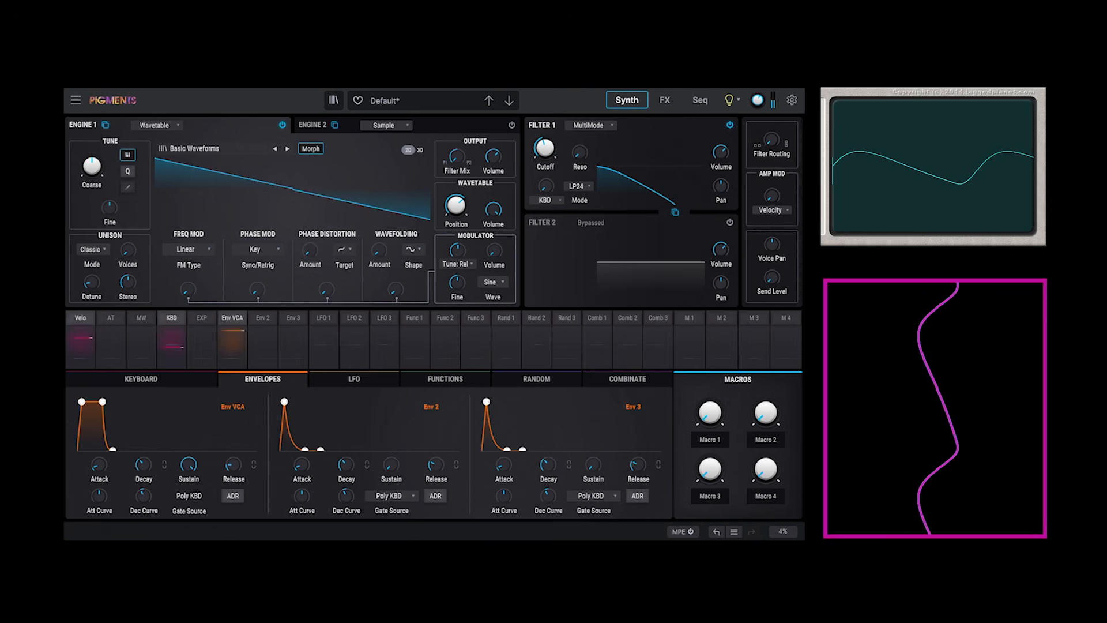
mouse_move(455, 214)
mouse_down()
mouse_move(456, 188)
mouse_move(456, 216)
mouse_move(456, 199)
mouse_up()
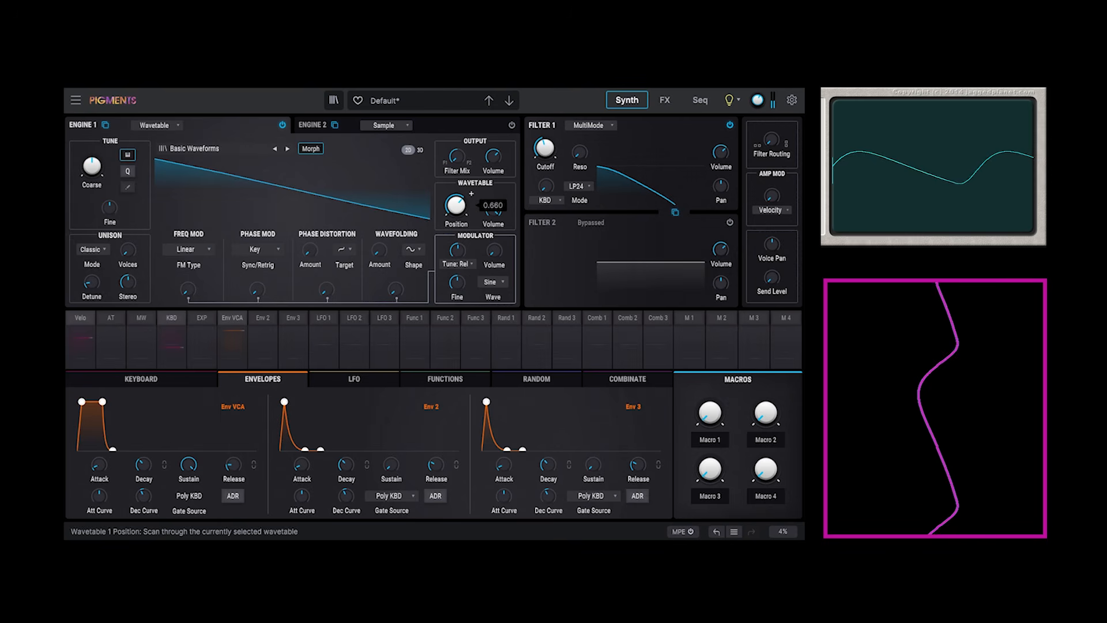
drag(557, 139, 557, 136)
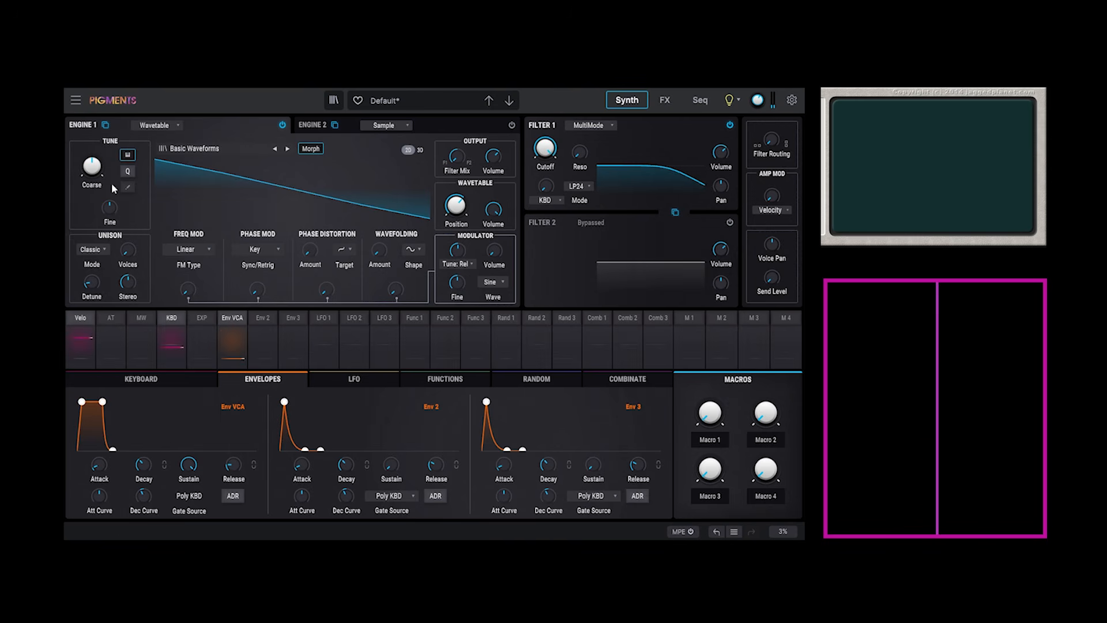
Move Engine 1's wavetable position between the square and sawtooth waves, ending on the triangle
drag(456, 211, 462, 208)
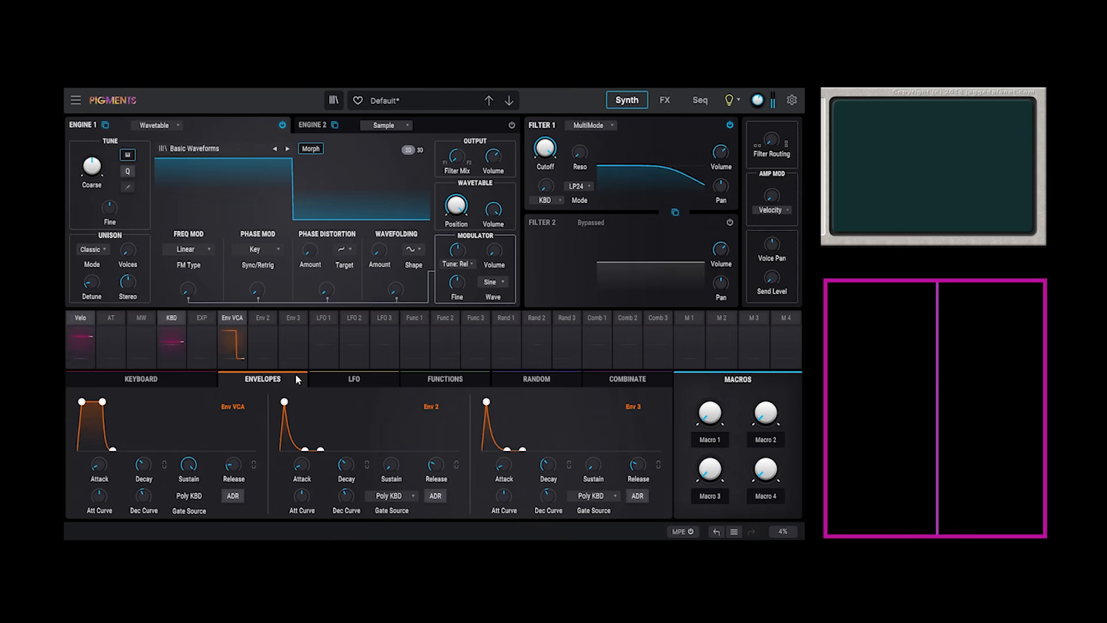
drag(444, 221, 461, 207)
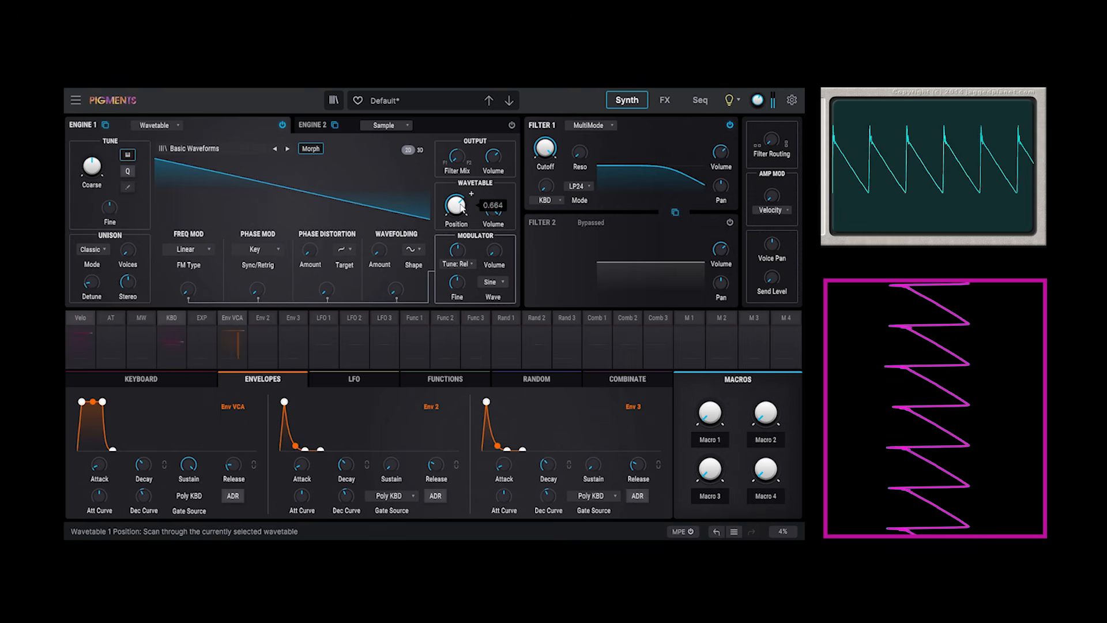
drag(464, 209, 456, 213)
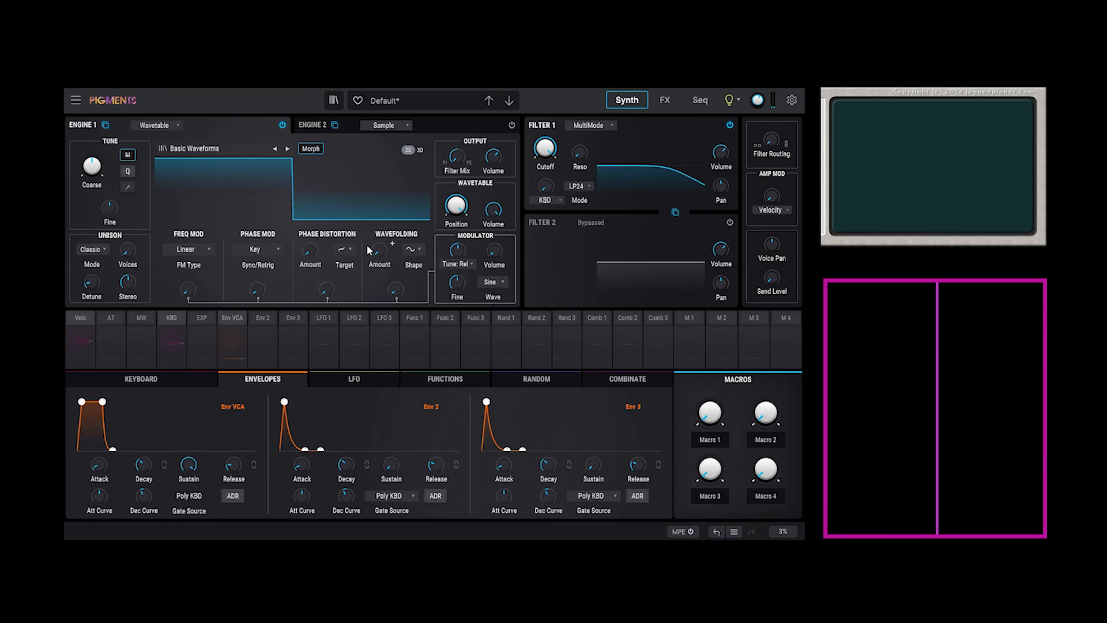
drag(455, 207, 455, 260)
mouse_move(455, 203)
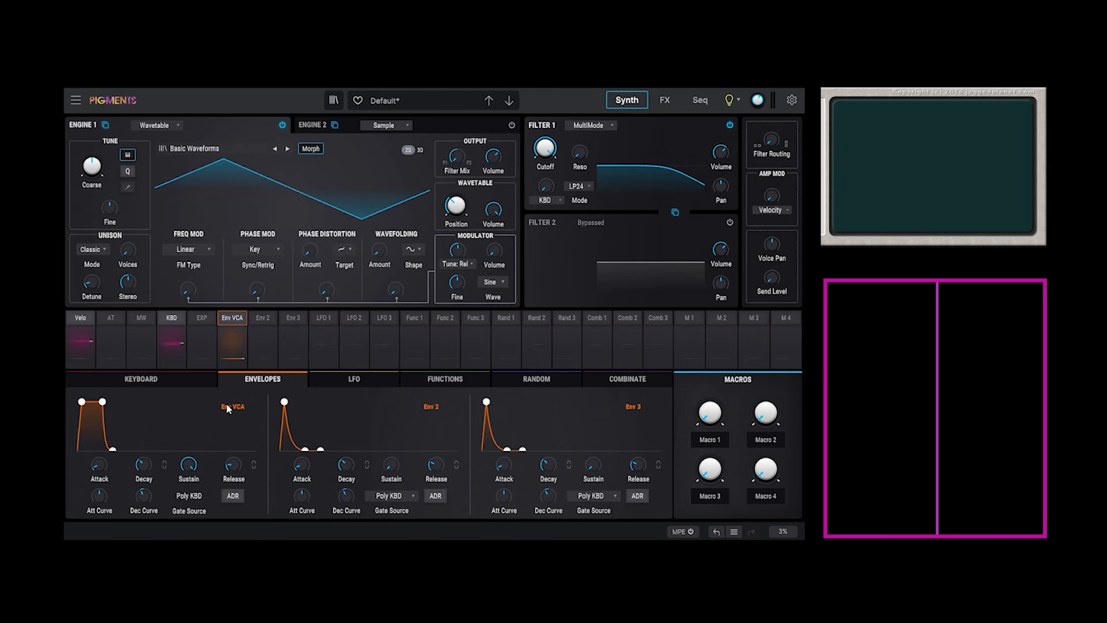
Lengthen Env VCA's attack and release for a slow fade in and out
drag(81, 402, 130, 409)
drag(136, 449, 154, 449)
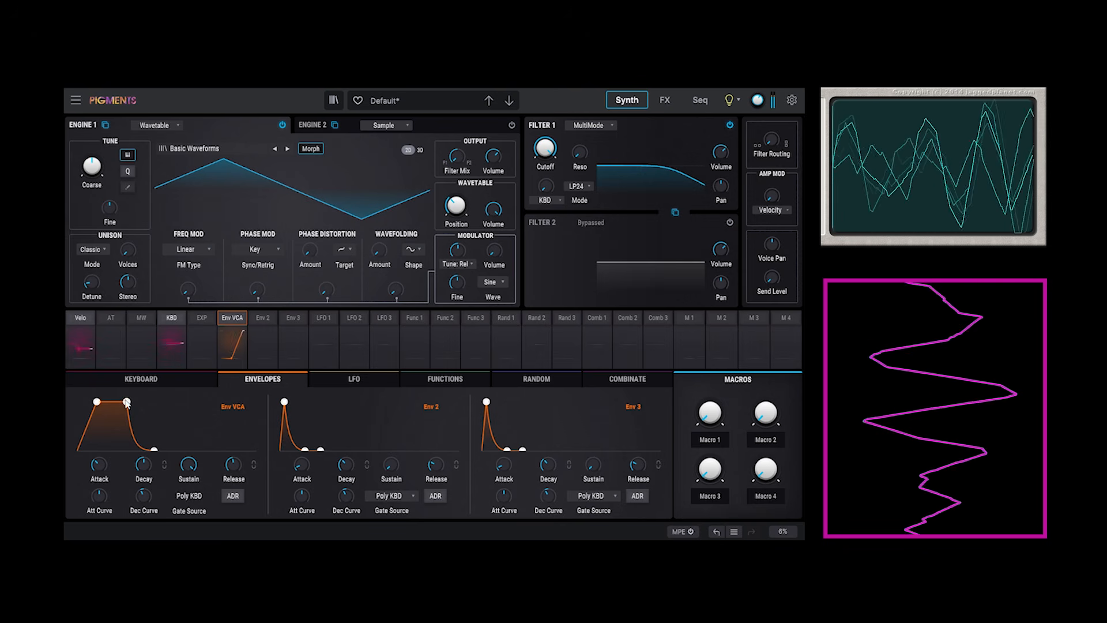
drag(97, 403, 151, 402)
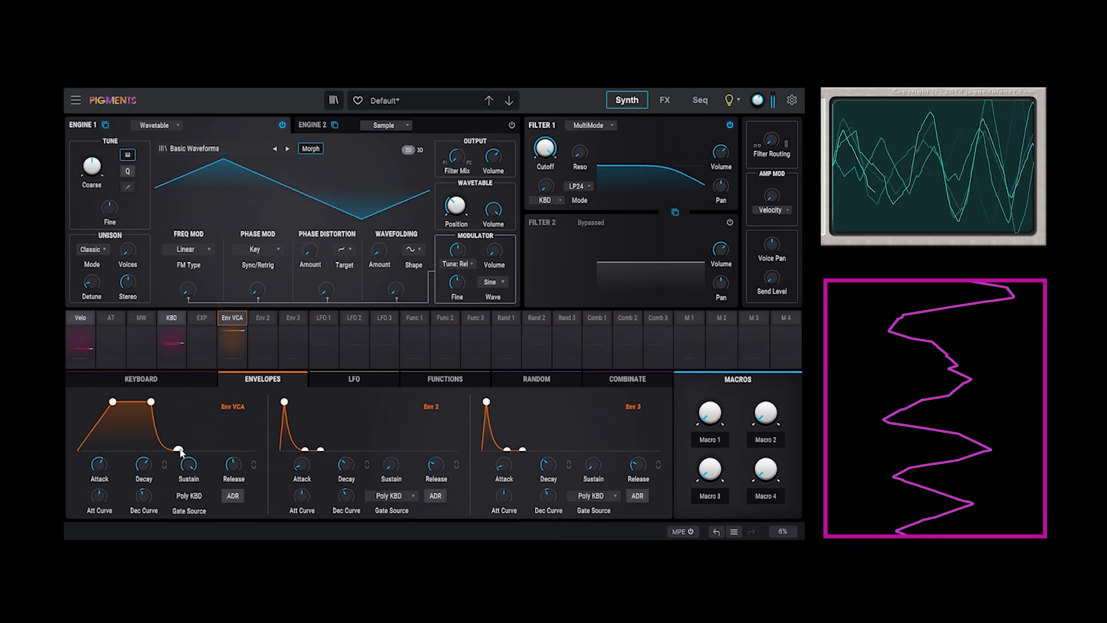
drag(178, 449, 191, 450)
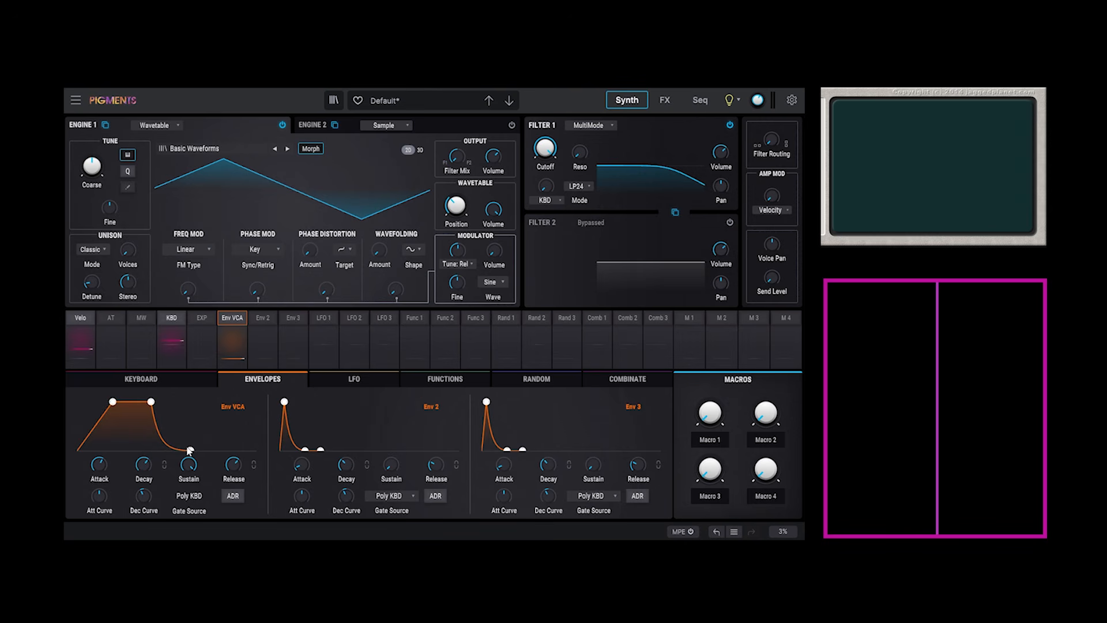
Audition the slow envelope on the sawtooth at position 0.660 and the square at 1.00, then return the wavetable to the triangle
drag(456, 205, 456, 174)
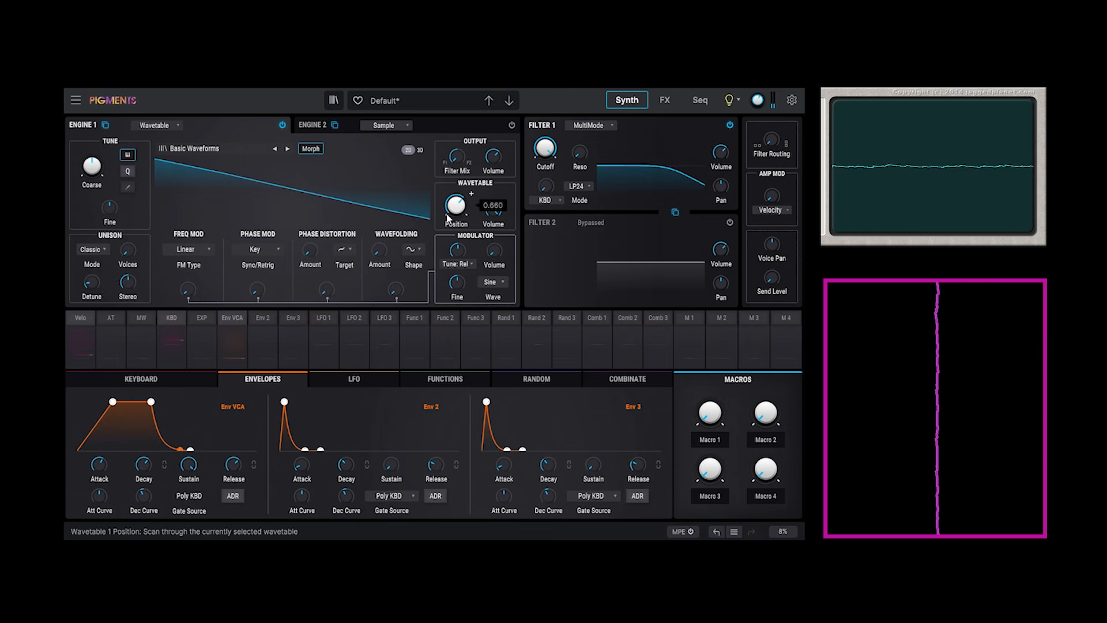
drag(455, 215, 457, 211)
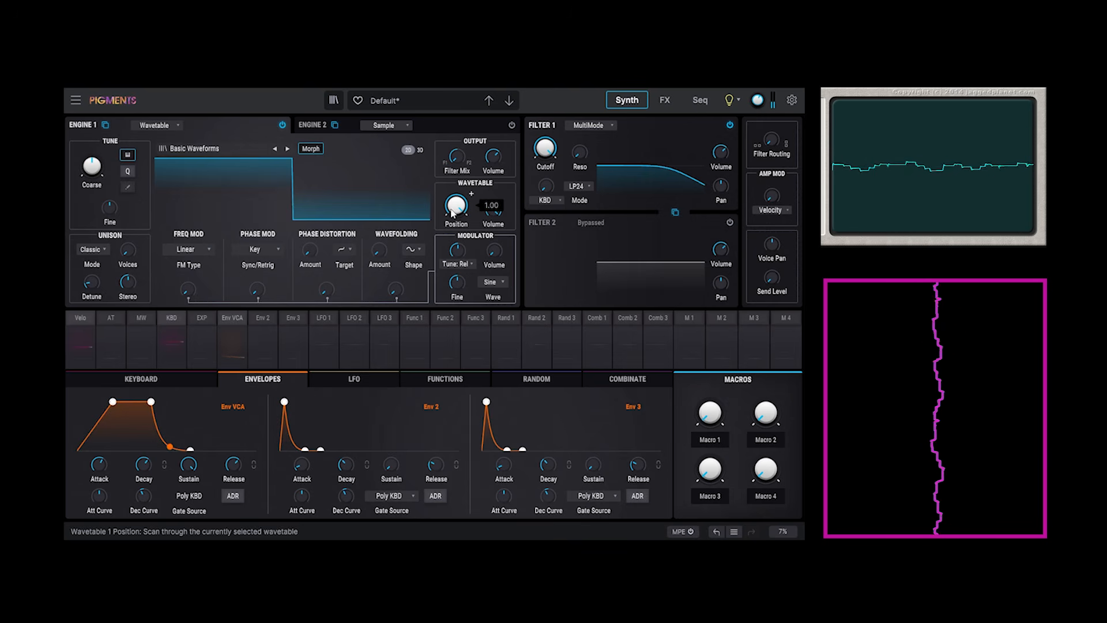
drag(468, 208, 468, 231)
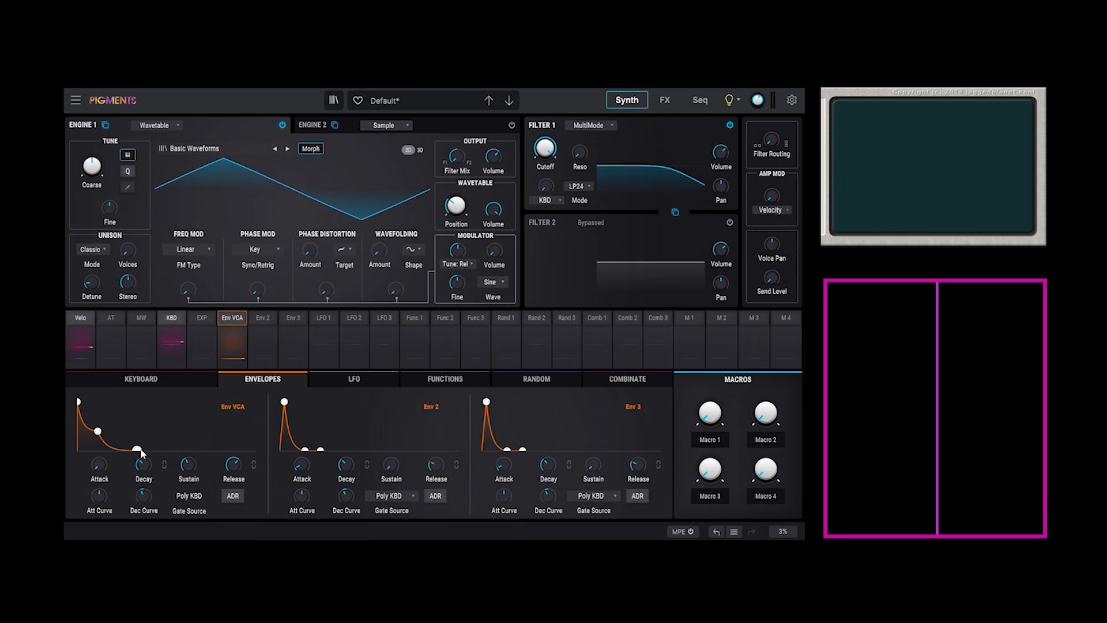
Shape Env VCA with an instant attack, medium sustain and shorter release, and set Engine 1's wavetable near the triangle
drag(140, 450, 96, 434)
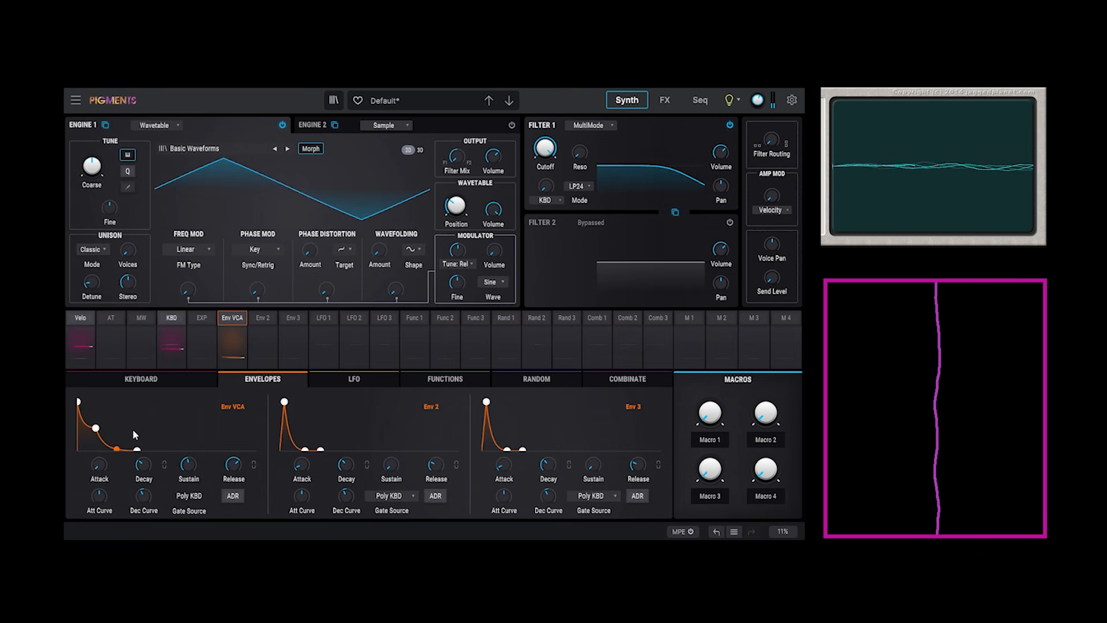
mouse_move(471, 195)
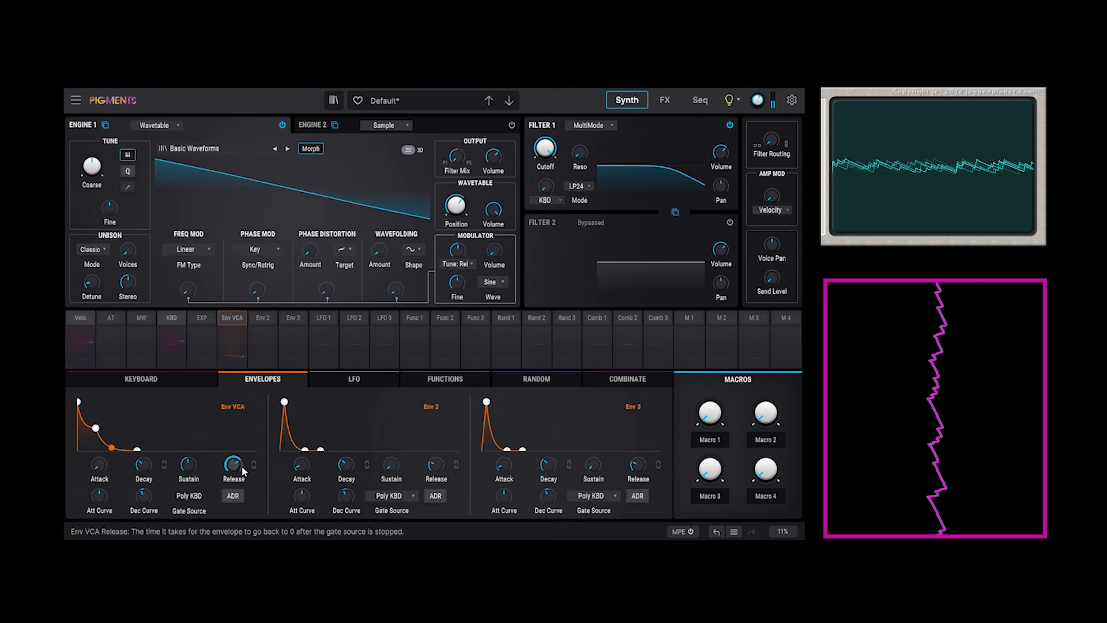
drag(236, 465, 232, 459)
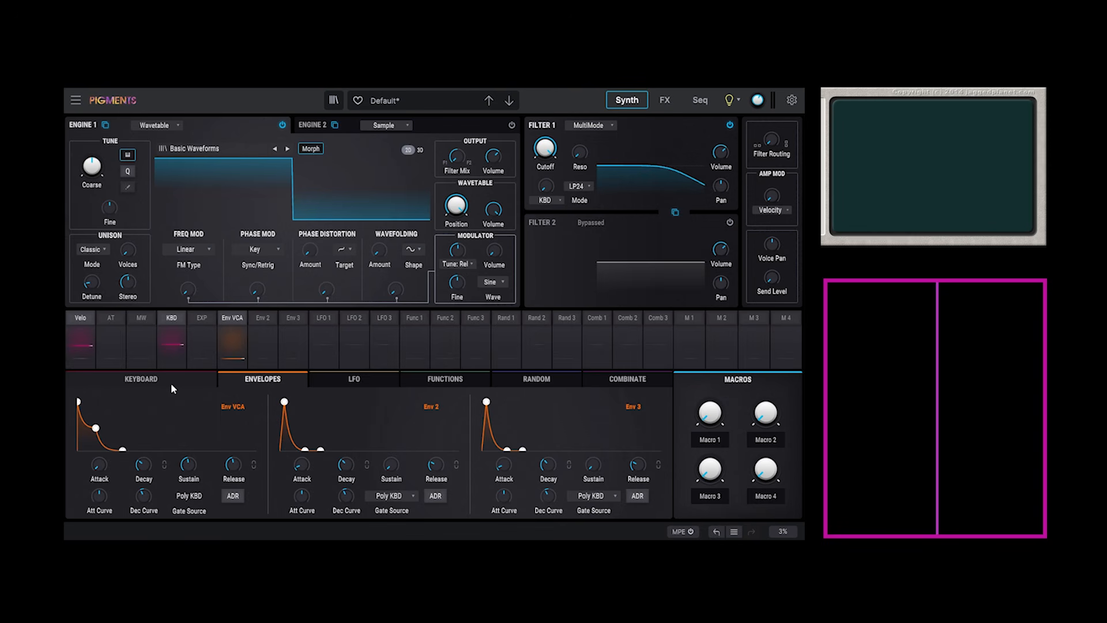
drag(457, 207, 464, 211)
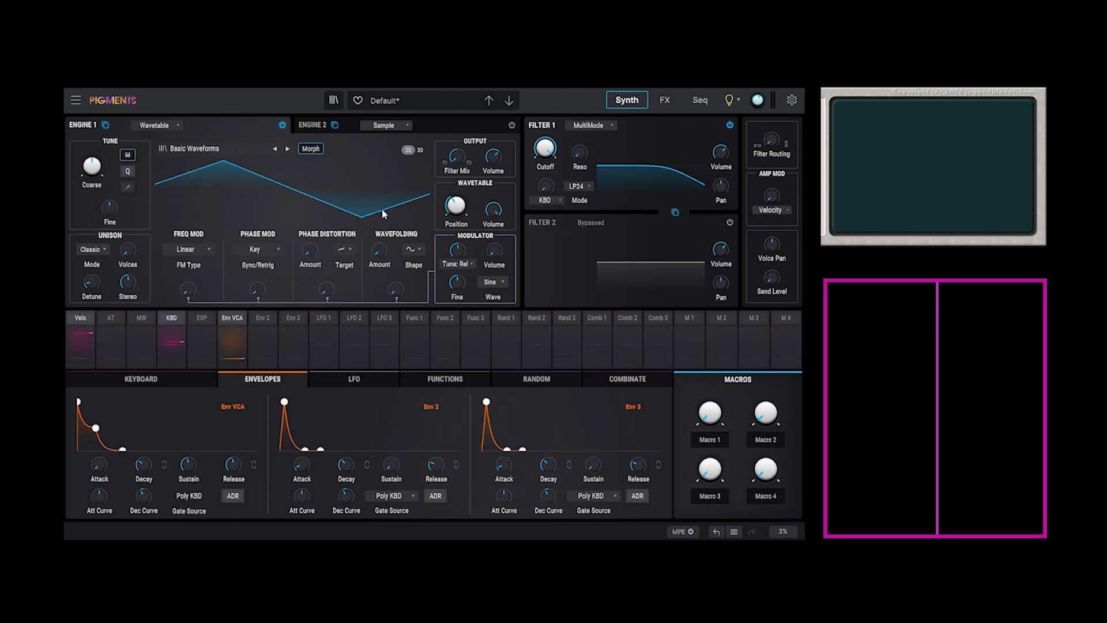
Set the keyboard's play mode to Legato and bring the envelopes back into view
click(165, 384)
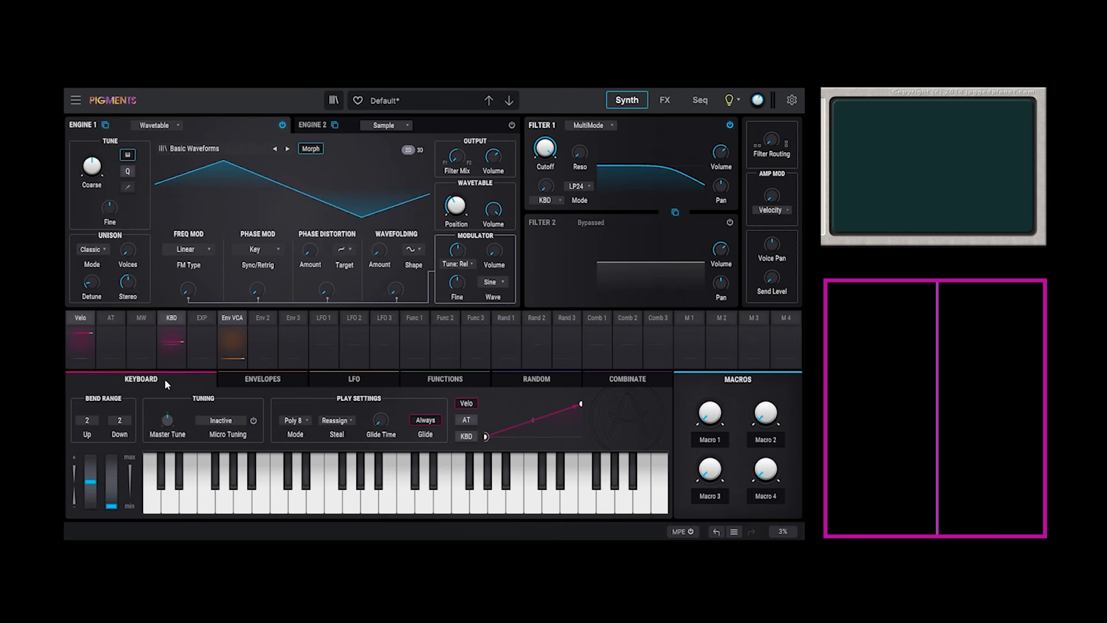
click(297, 424)
click(323, 450)
click(294, 421)
click(303, 465)
click(240, 355)
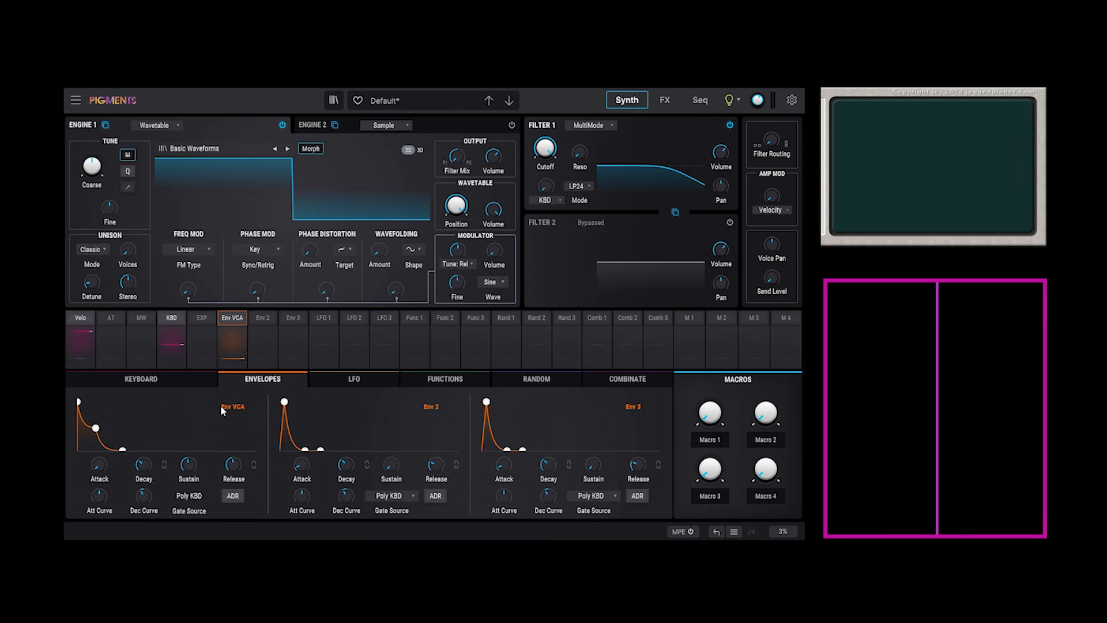
Shorten Env VCA's release slightly and route Env 2 to modulate a lowered Filter 1 cutoff
drag(121, 449, 111, 449)
mouse_move(545, 148)
mouse_down()
mouse_move(537, 194)
mouse_move(537, 149)
mouse_up()
double_click(545, 148)
click(261, 318)
drag(541, 154, 541, 252)
drag(533, 149, 533, 109)
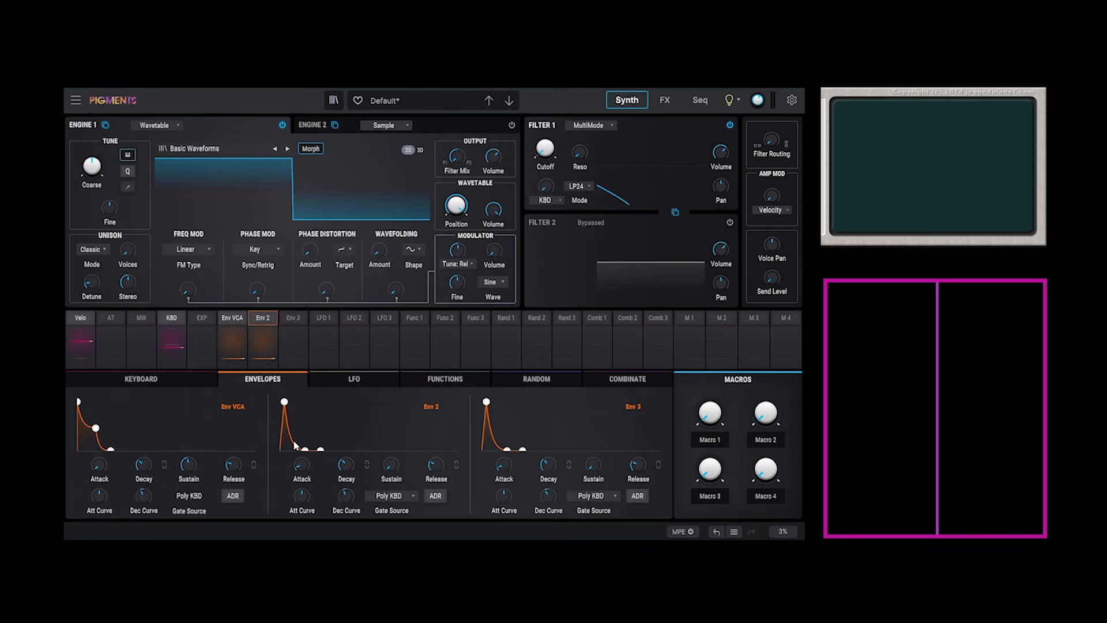
Shape Env 2 with an instant attack, a moderate decay and a medium sustain level
mouse_move(305, 449)
mouse_down()
mouse_move(283, 399)
mouse_move(325, 444)
mouse_move(299, 428)
mouse_up()
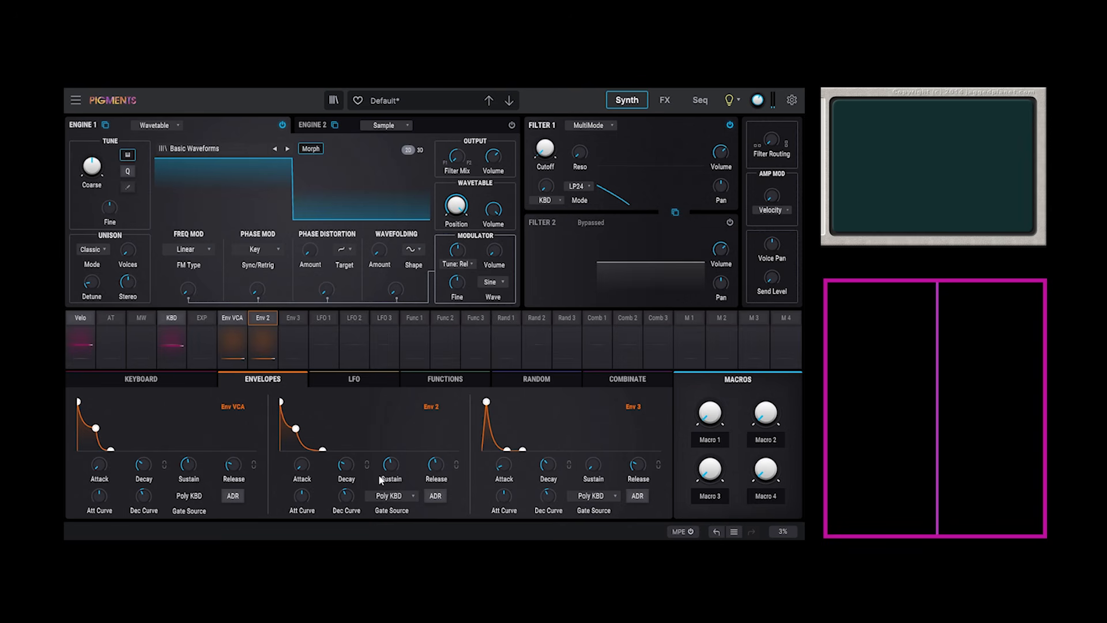
drag(295, 429, 318, 420)
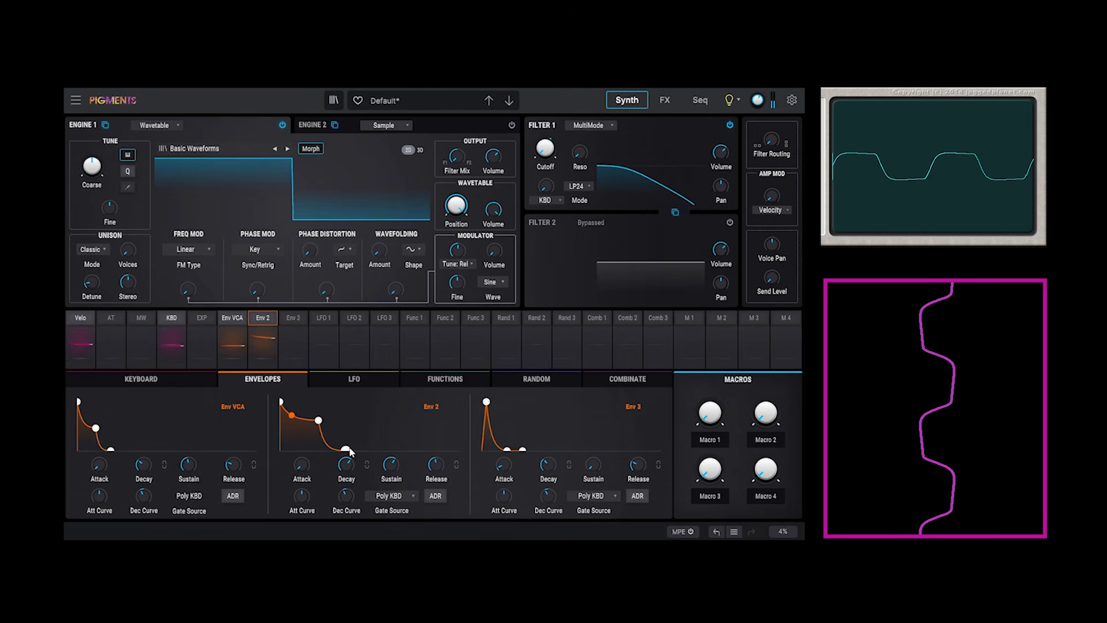
drag(318, 421, 303, 429)
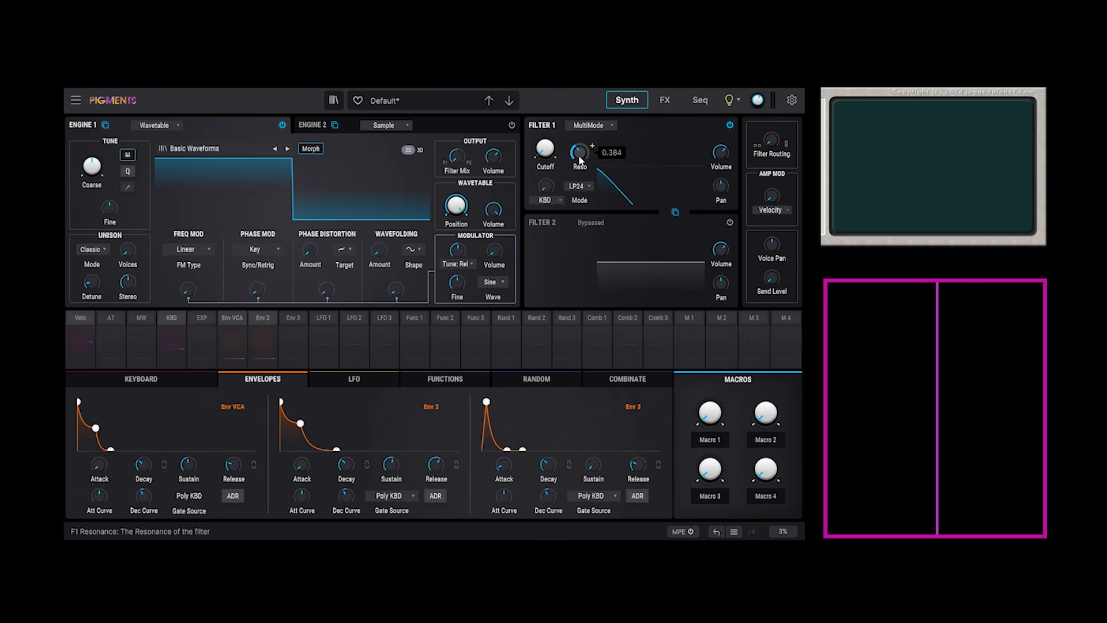
View the KBD modulation routing, and try a longer Env 2 decay before settling on a shorter decay and lower sustain
click(173, 318)
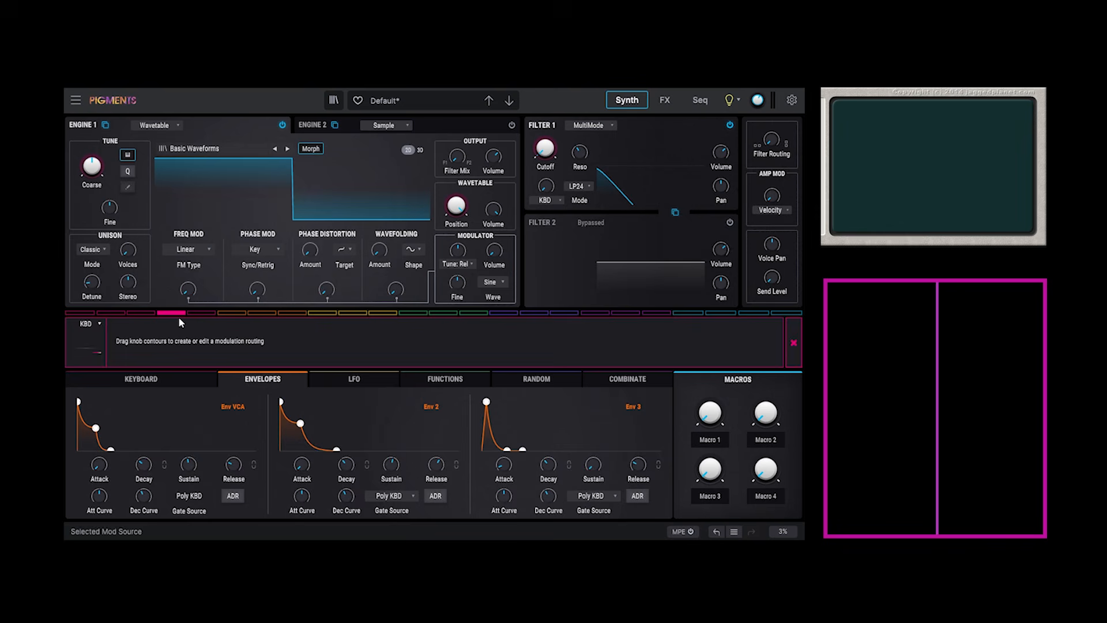
click(794, 344)
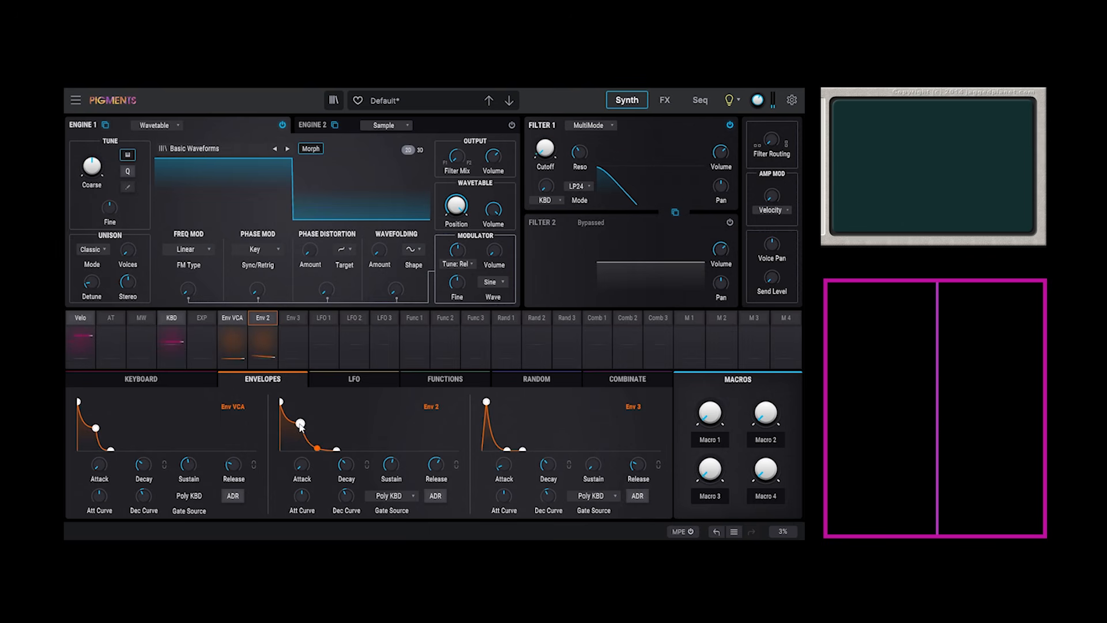
drag(300, 424, 318, 421)
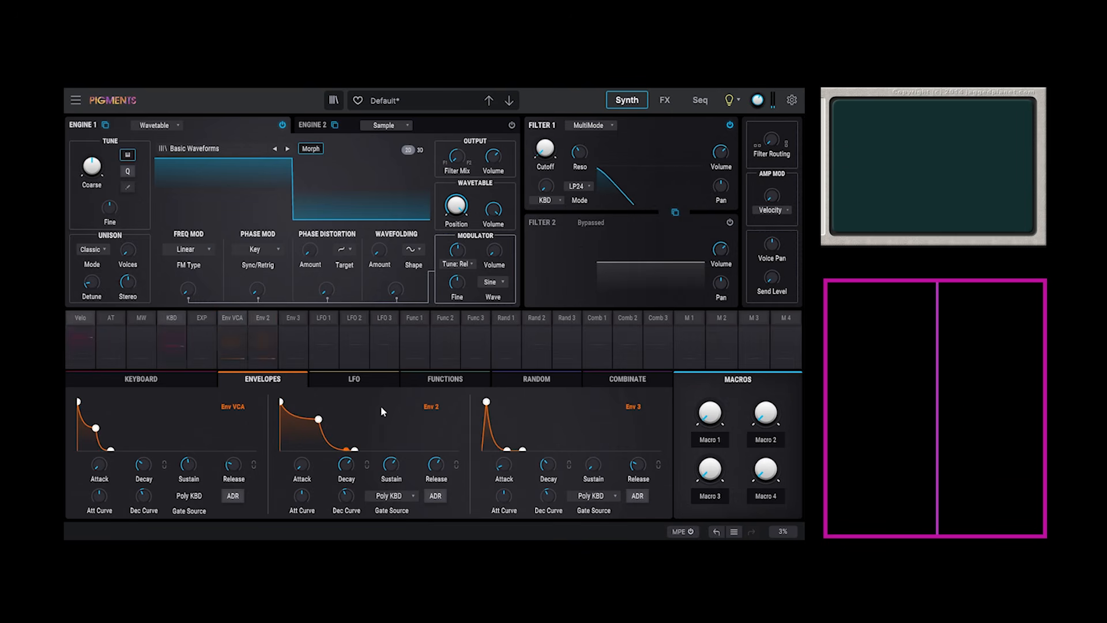
drag(315, 418, 285, 427)
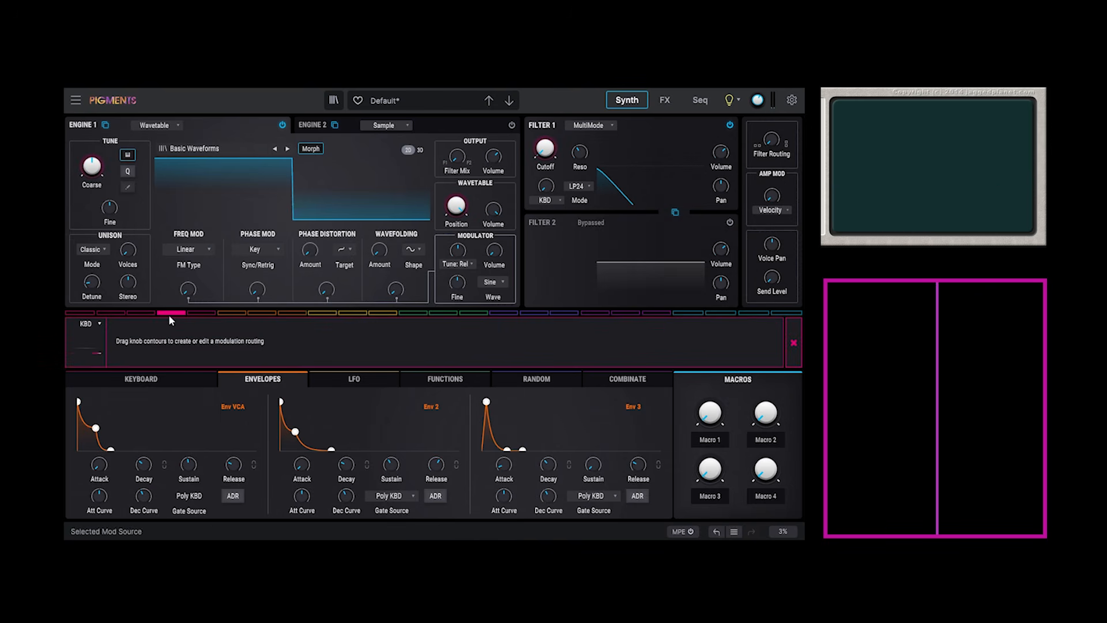
Change the keyboard's play mode, and raise Env 2's sustain with a slightly longer decay
click(182, 357)
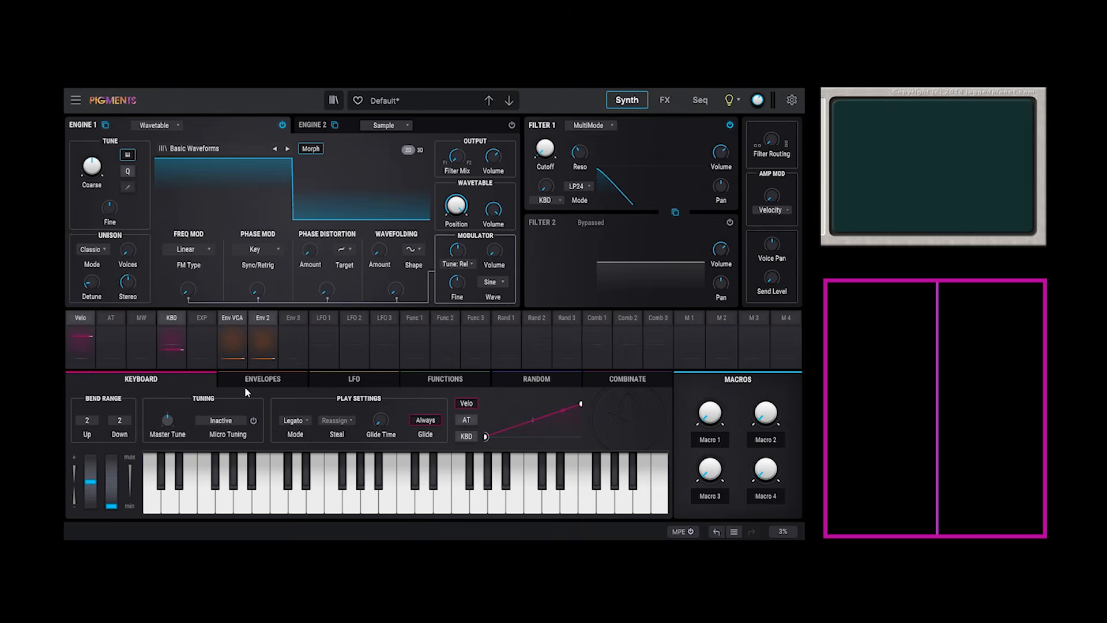
click(286, 419)
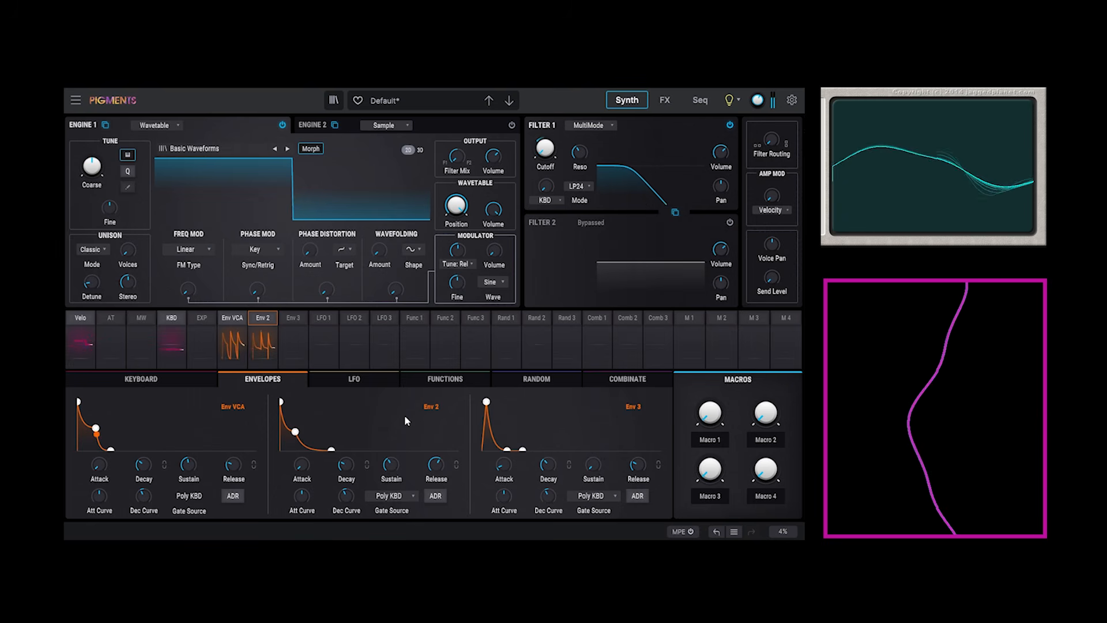
drag(291, 429, 303, 415)
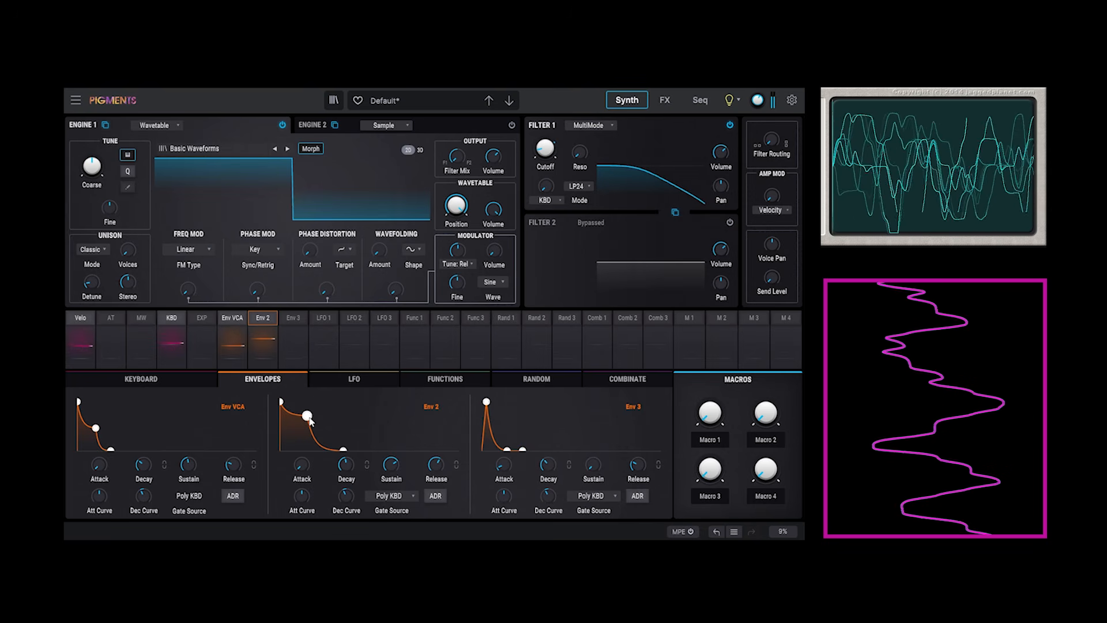
Check Env 2's modulation routing, and move Engine 1's wavetable position to 0.664 for a sawtooth waveform
click(261, 320)
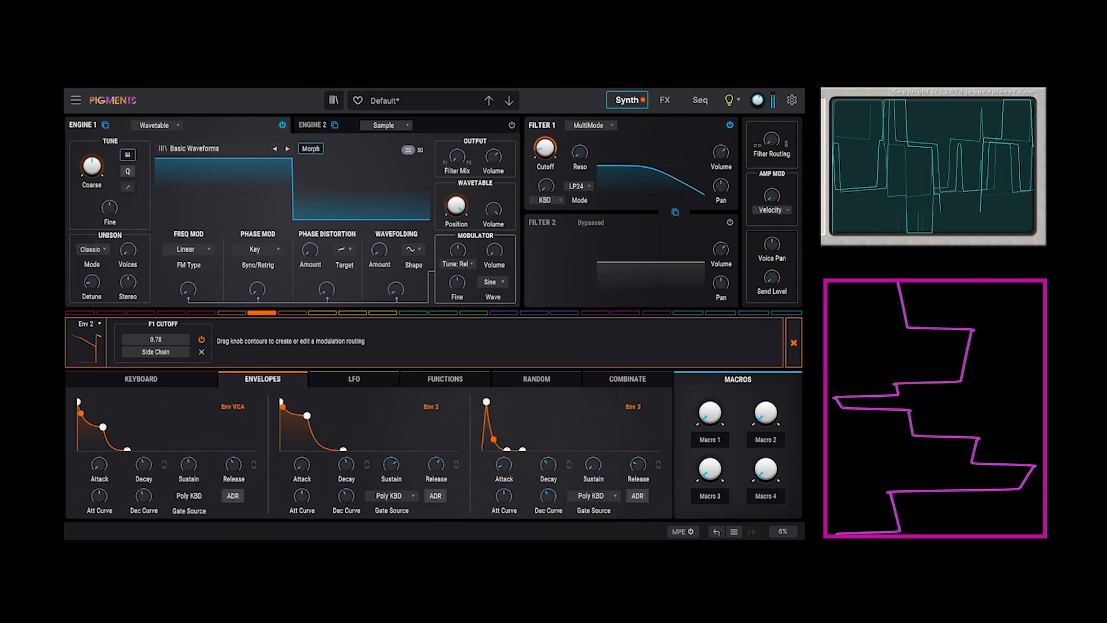
click(794, 343)
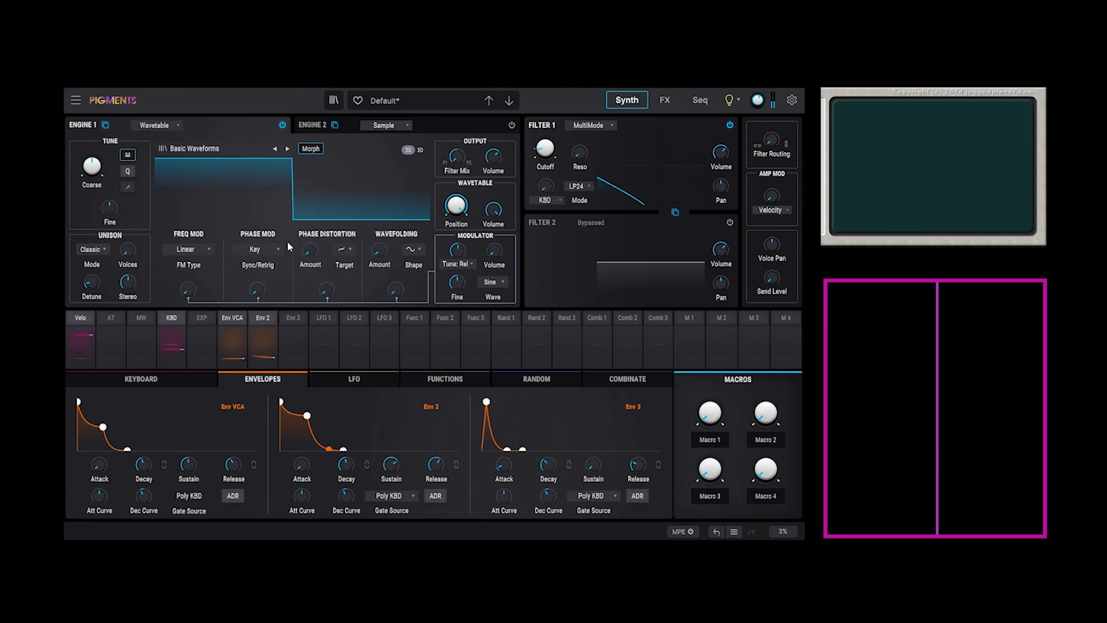
drag(456, 203, 460, 214)
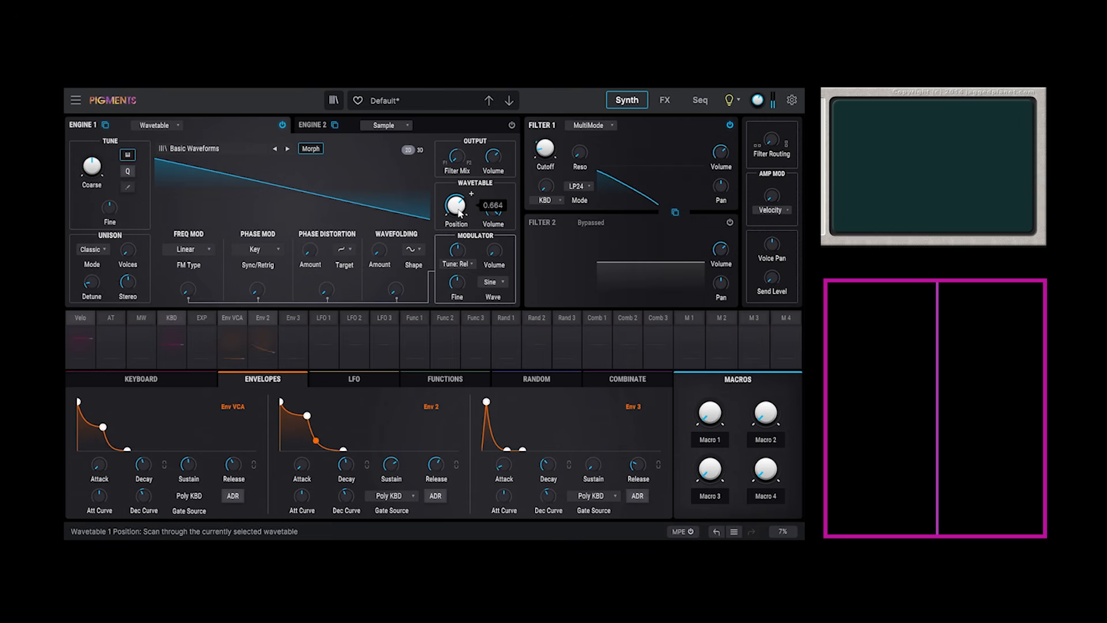
mouse_move(553, 153)
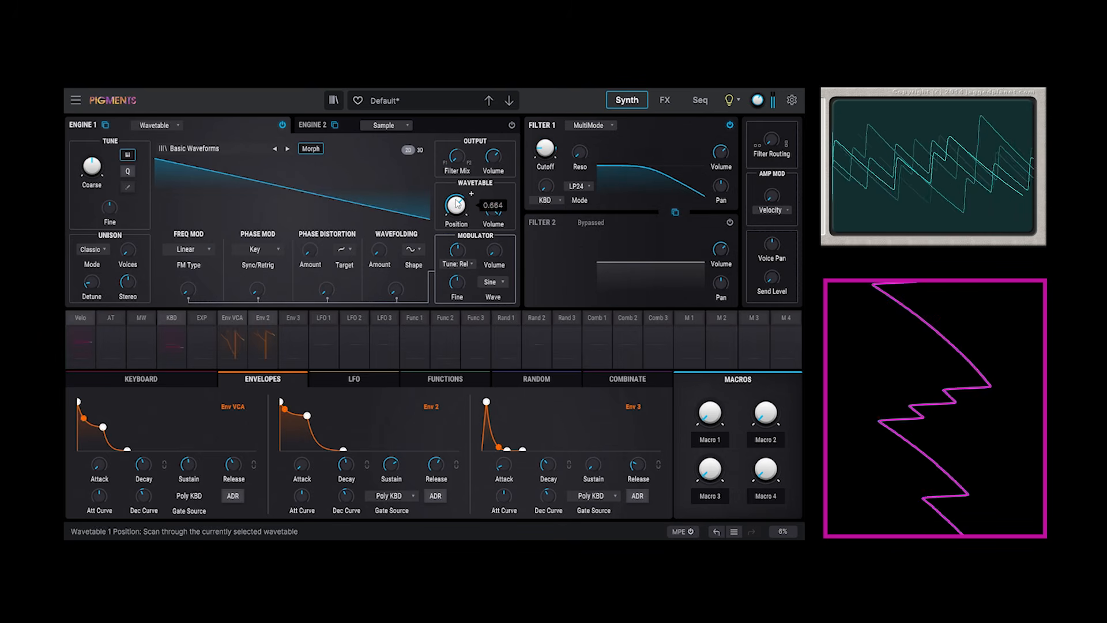
mouse_move(456, 205)
mouse_down()
mouse_move(456, 168)
mouse_move(456, 192)
mouse_up()
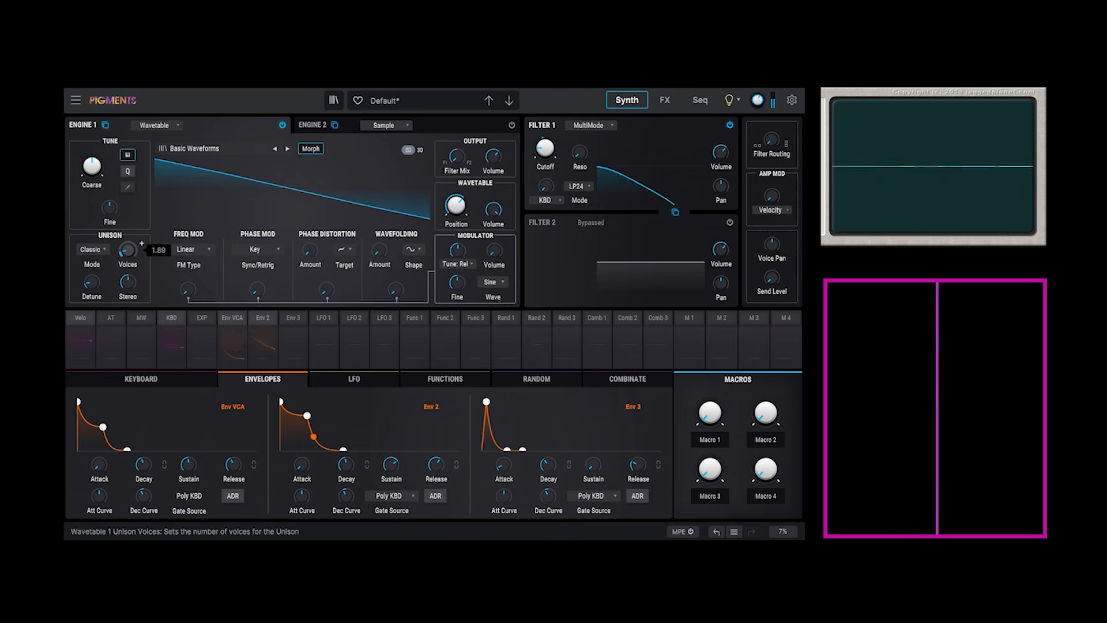
mouse_move(128, 251)
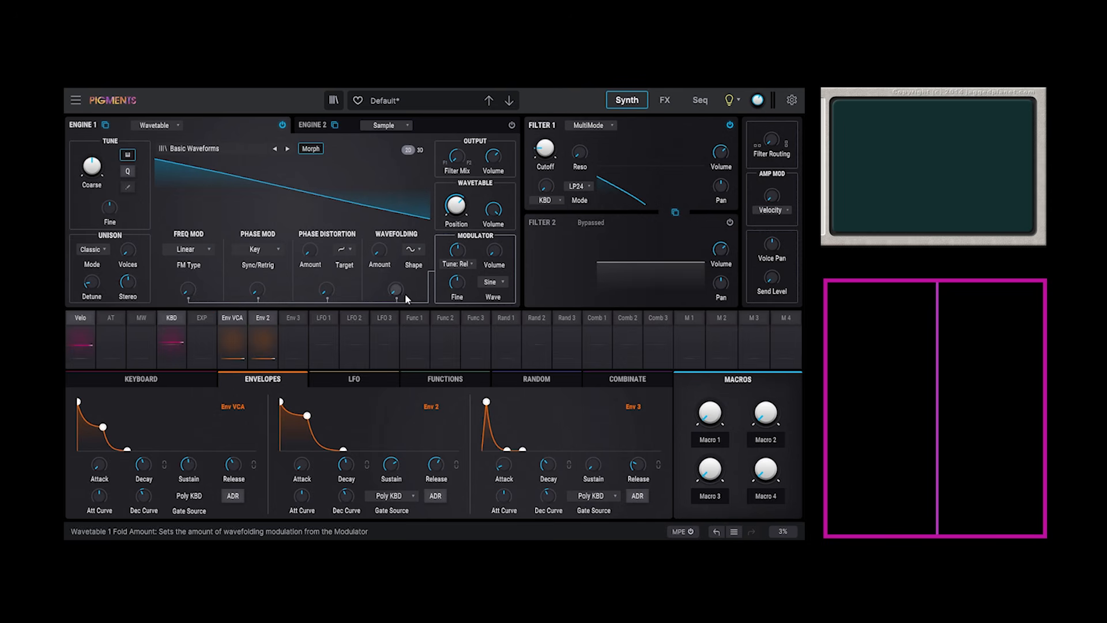
Lengthen Env 2's attack in stages so that Filter 1's cutoff opens gradually
mouse_move(403, 293)
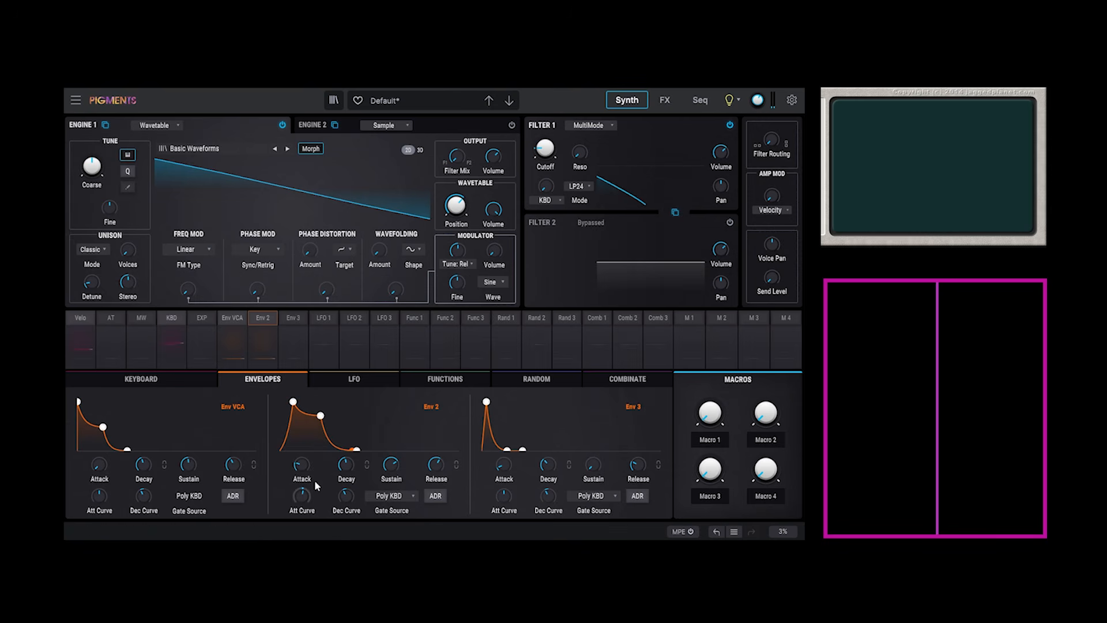
drag(304, 470, 304, 468)
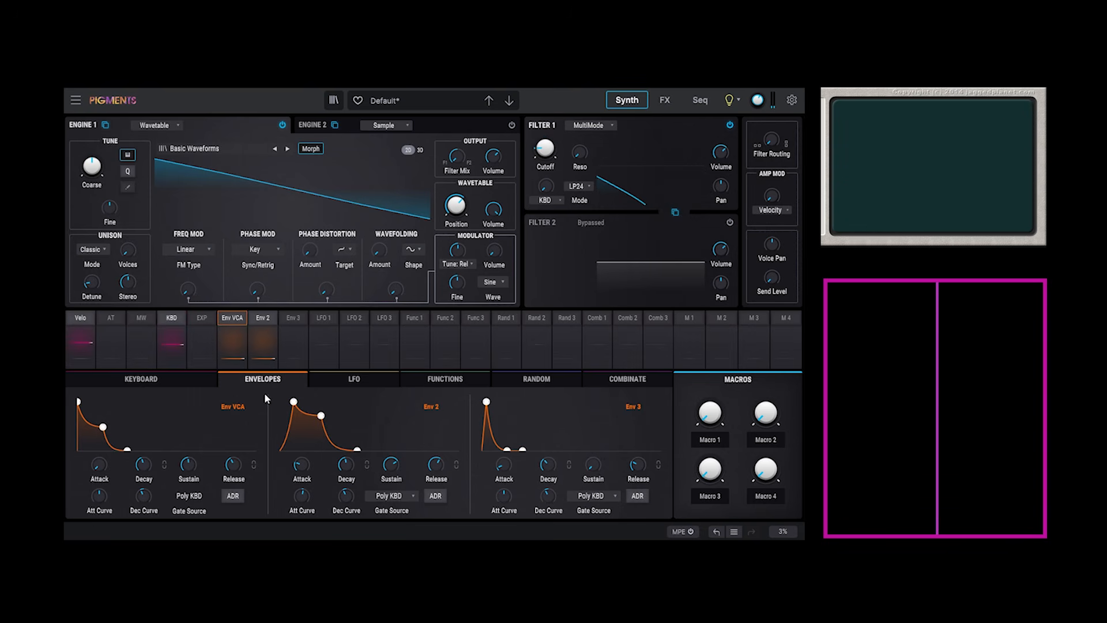
drag(294, 401, 317, 397)
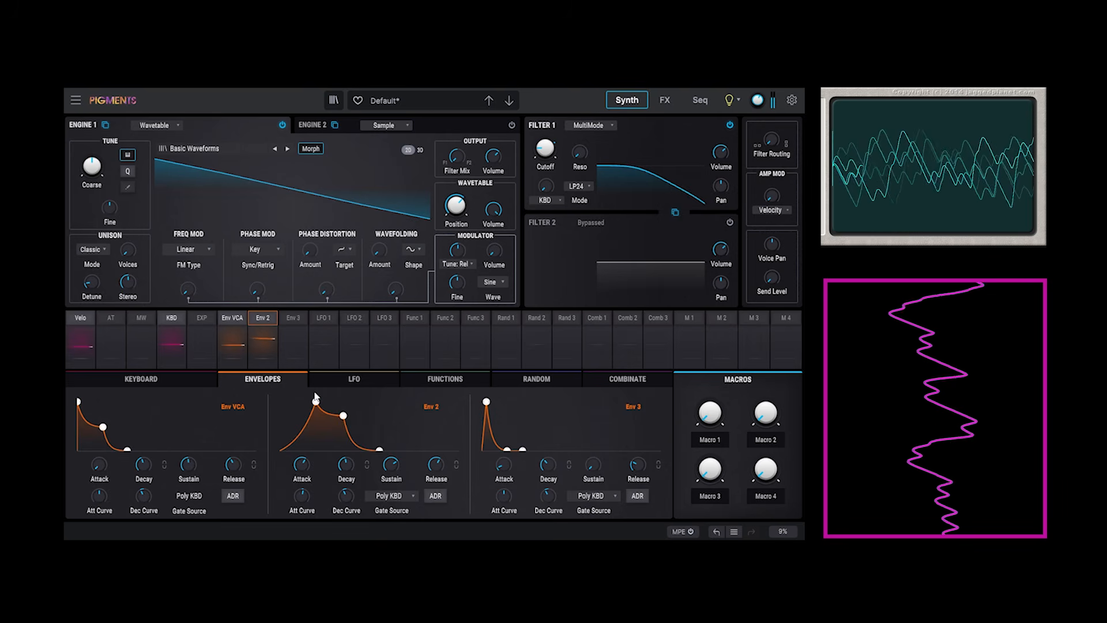
Place the Reverb ahead of the Delay on FX Bus A
click(665, 101)
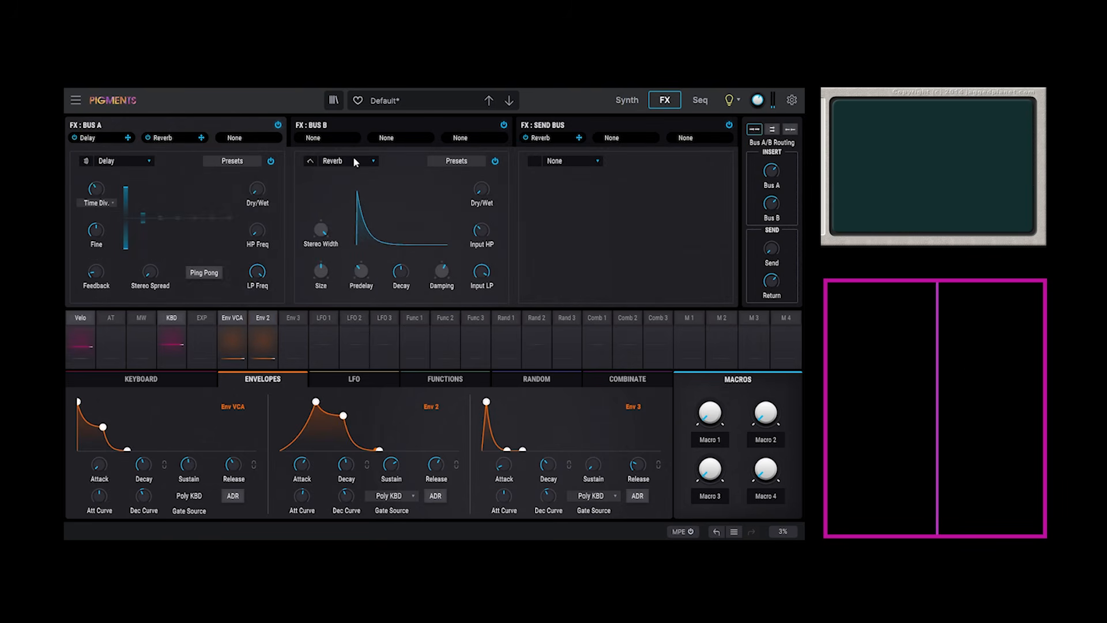
click(136, 160)
click(219, 279)
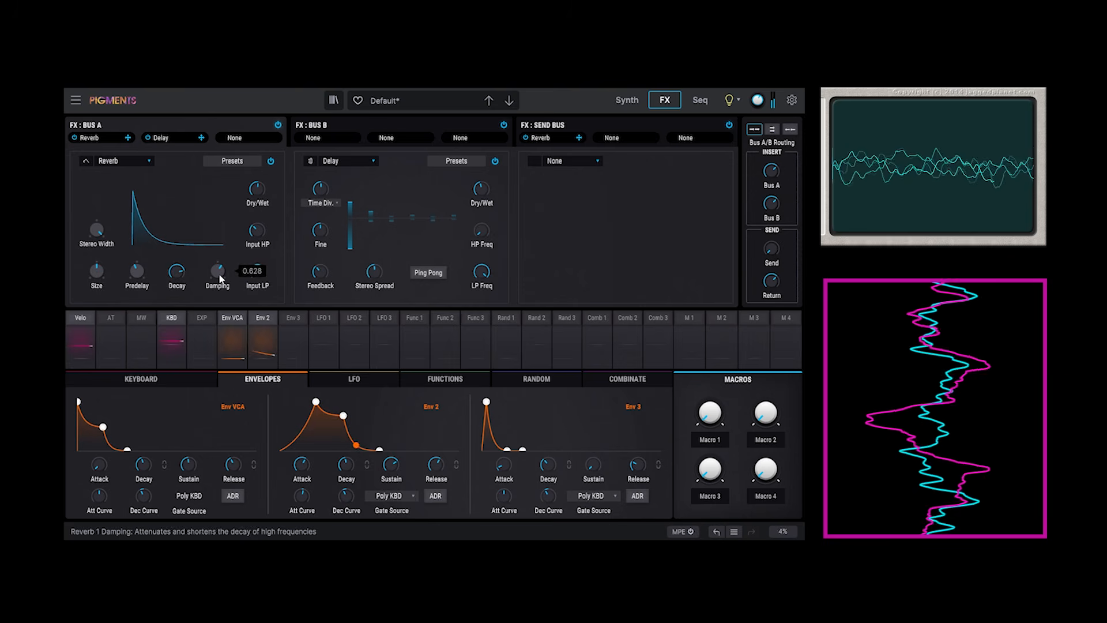
Review Env 2's modulation routing, and give the envelope a slightly shorter attack and a lower sustain
click(264, 323)
click(794, 343)
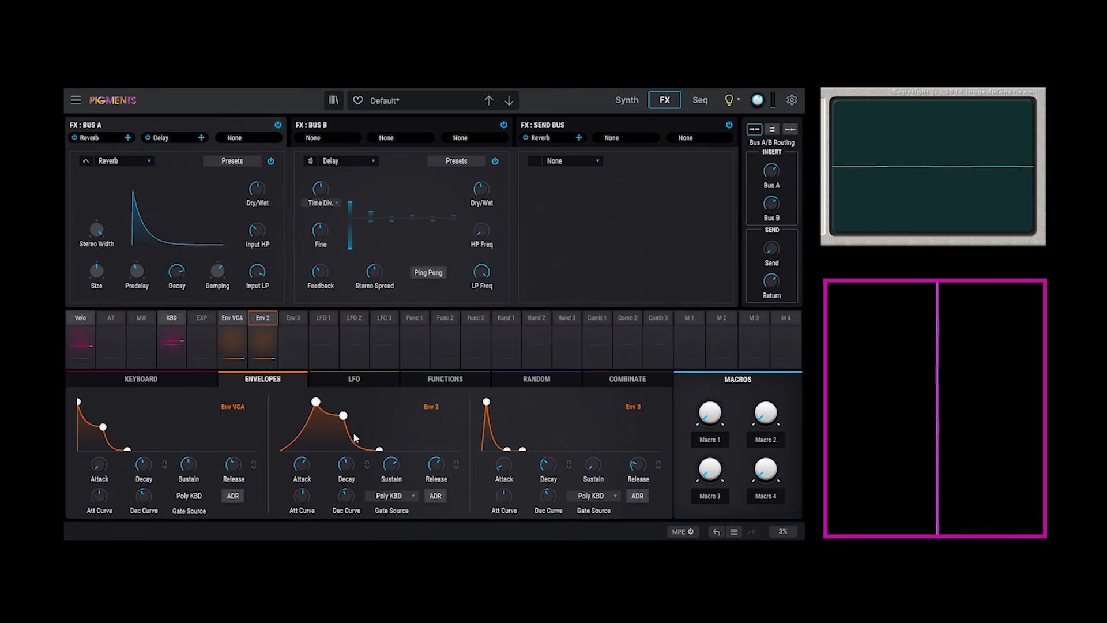
drag(341, 421, 338, 423)
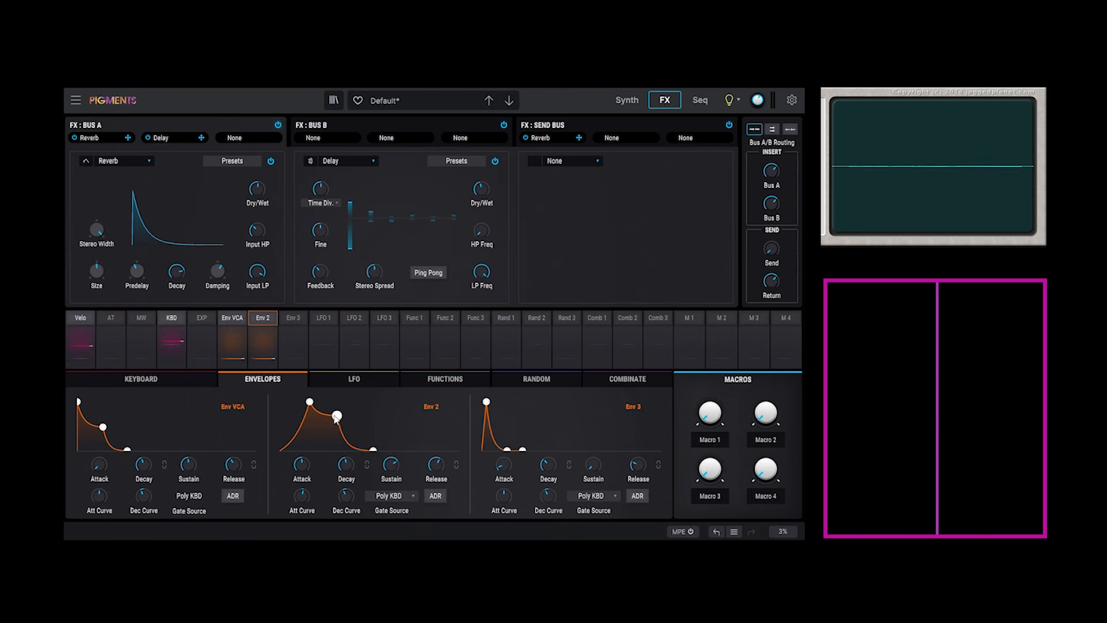
drag(337, 418, 341, 438)
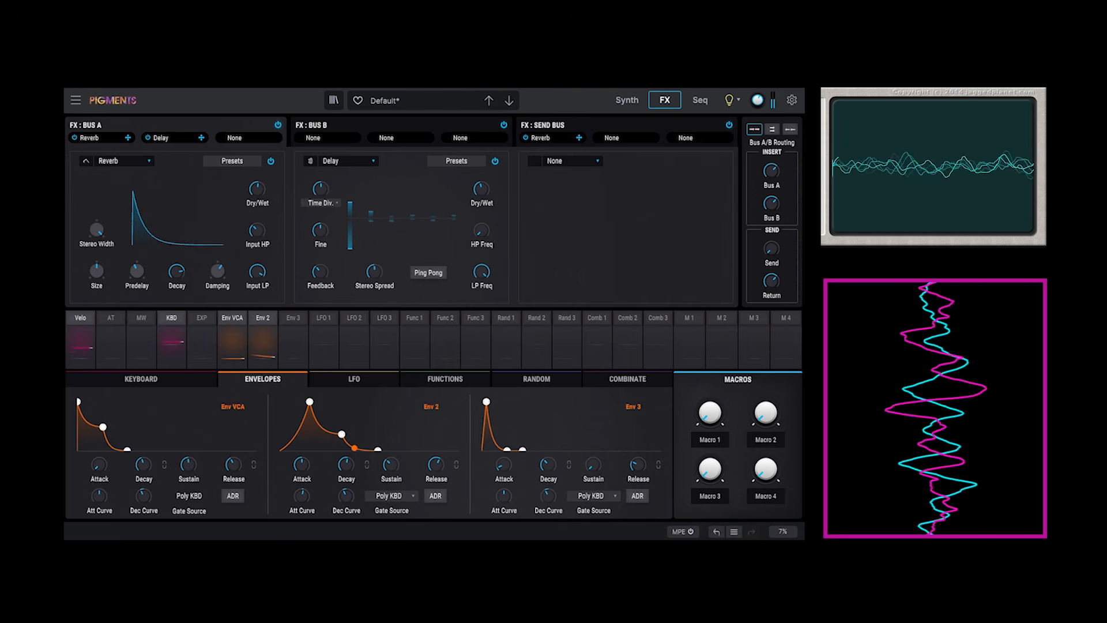
Bypass the Reverb and Delay on Bus A, and return Env 2 to an instant attack
click(272, 162)
click(495, 161)
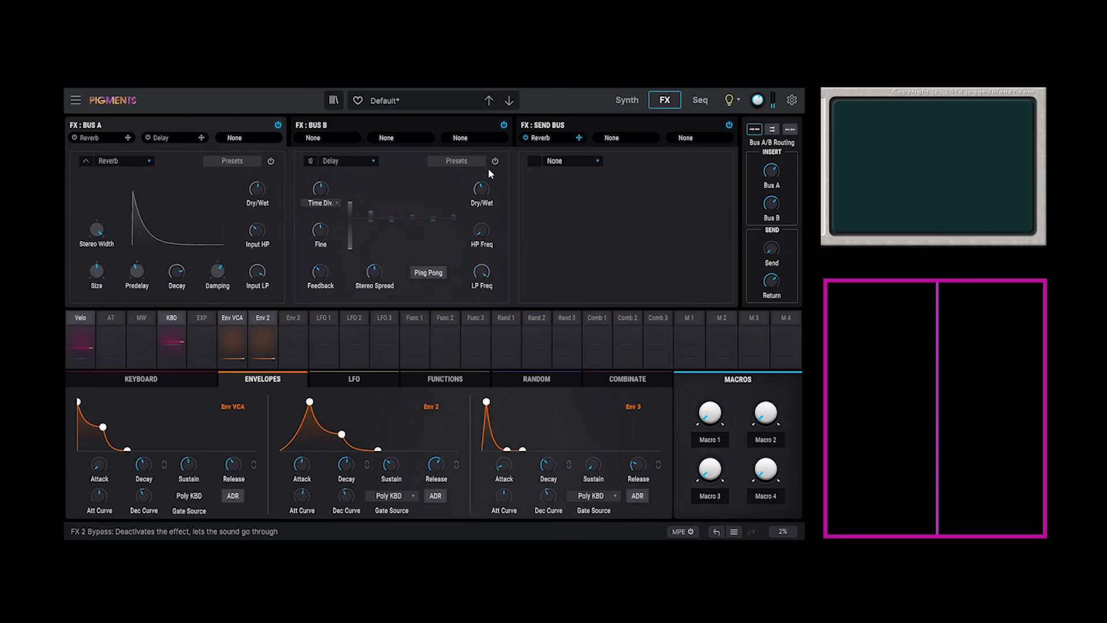
click(628, 100)
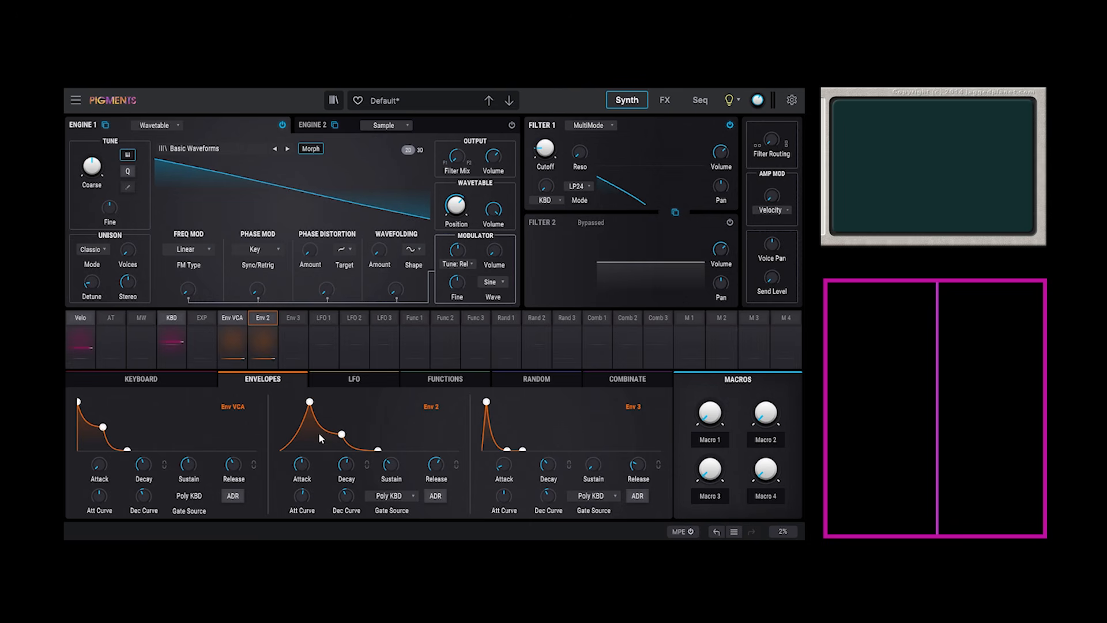
drag(309, 401, 282, 401)
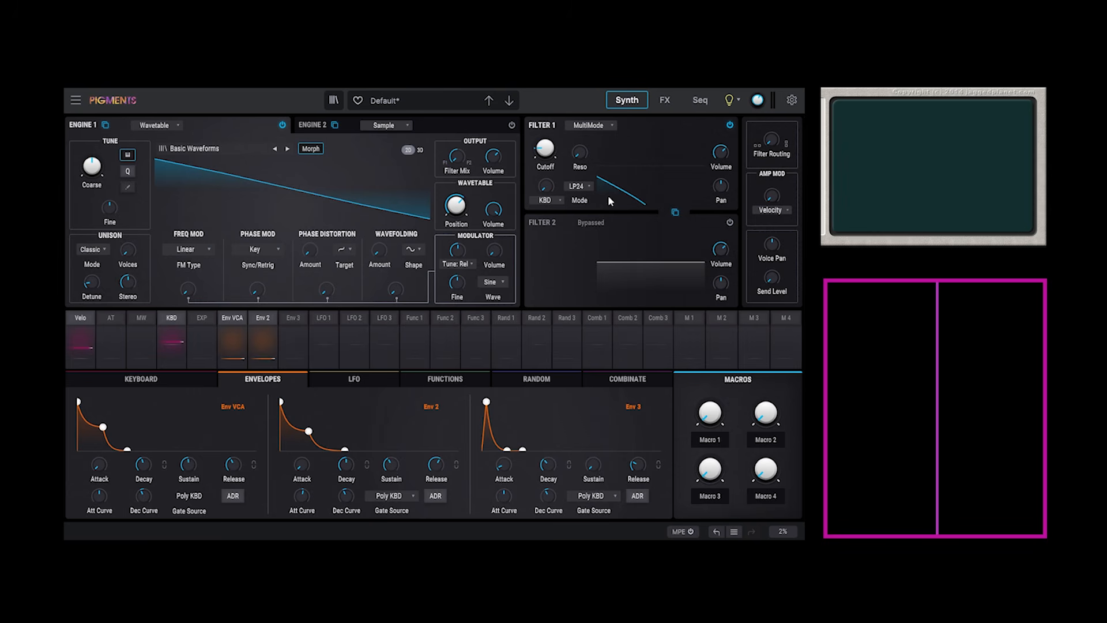
Raise Filter 1's cutoff and switch its mode to HP36
drag(544, 160, 544, 114)
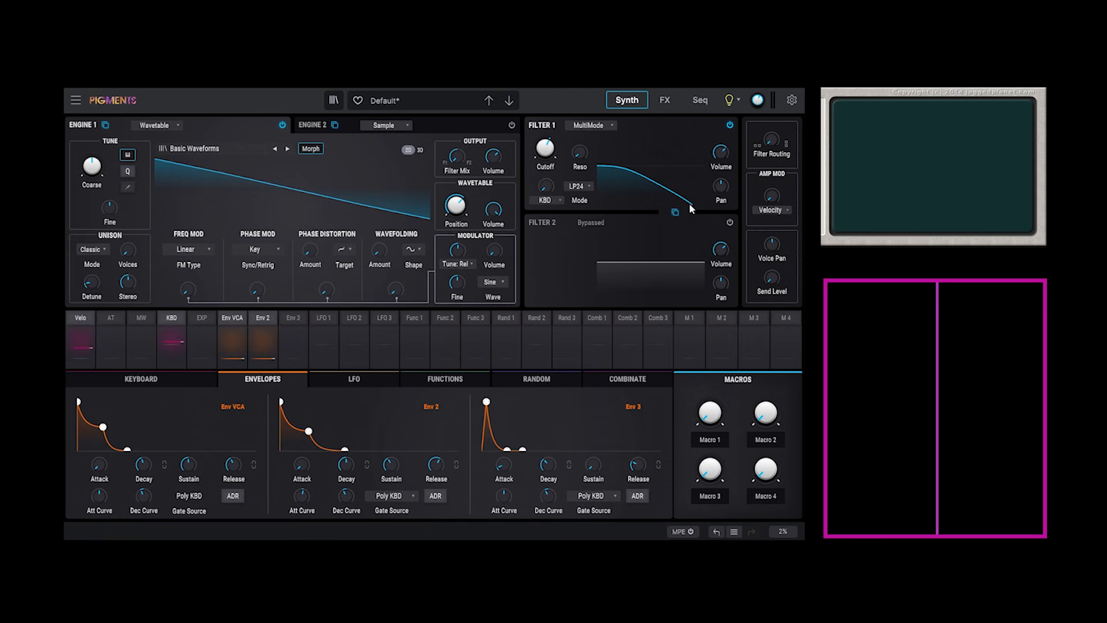
click(578, 188)
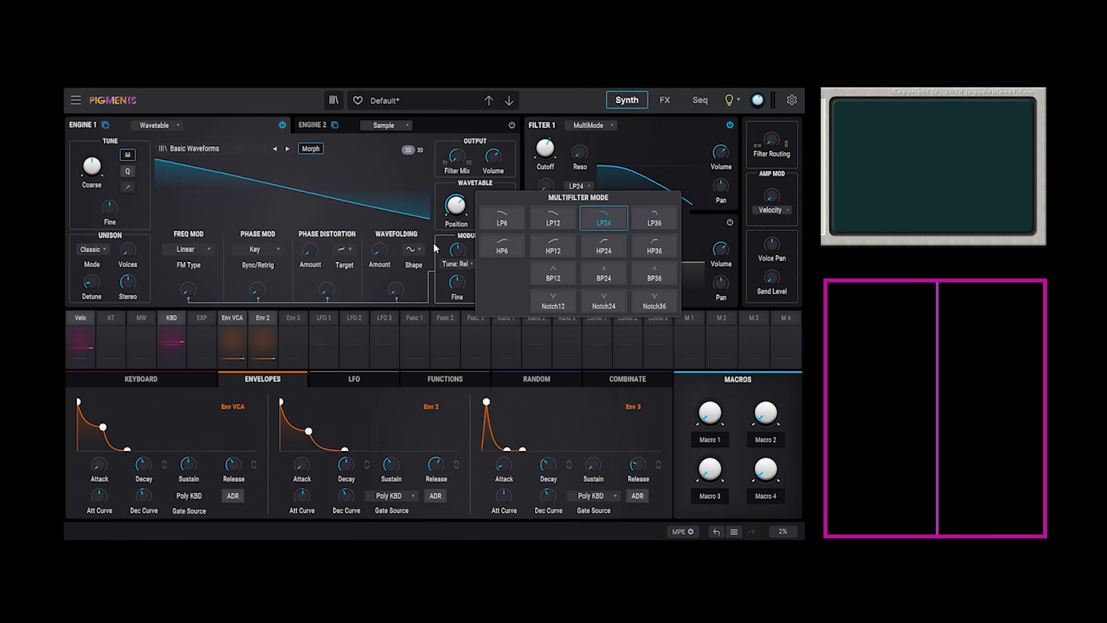
click(653, 254)
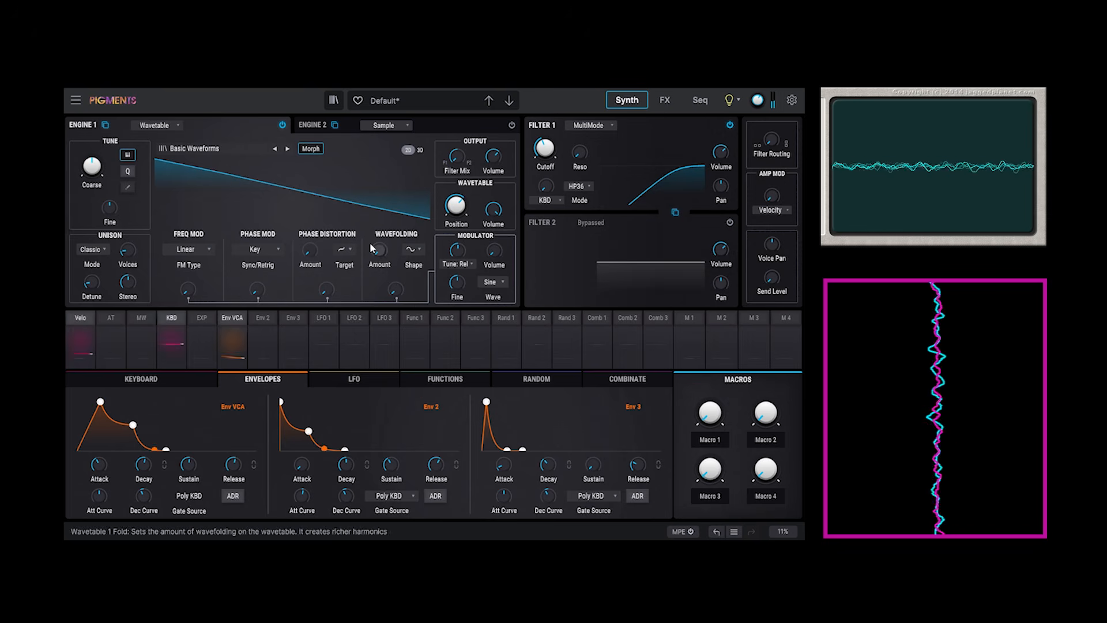
Move Engine 1's wavetable position through the triangle to the sine wave, and set Filter 1's mode to BP24
drag(456, 205, 456, 199)
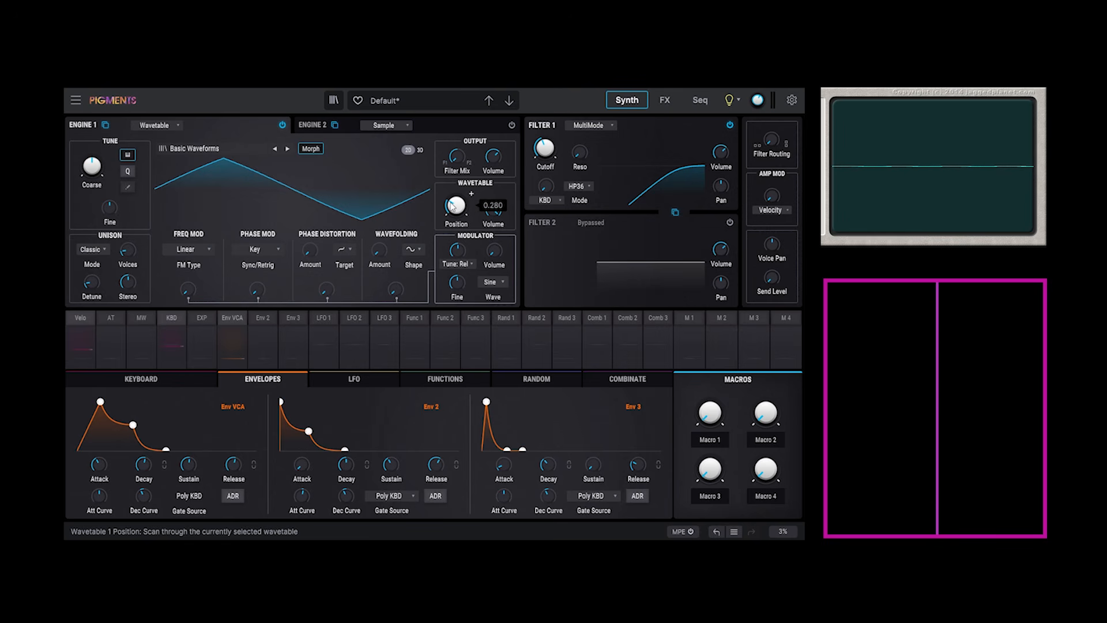
drag(452, 205, 452, 162)
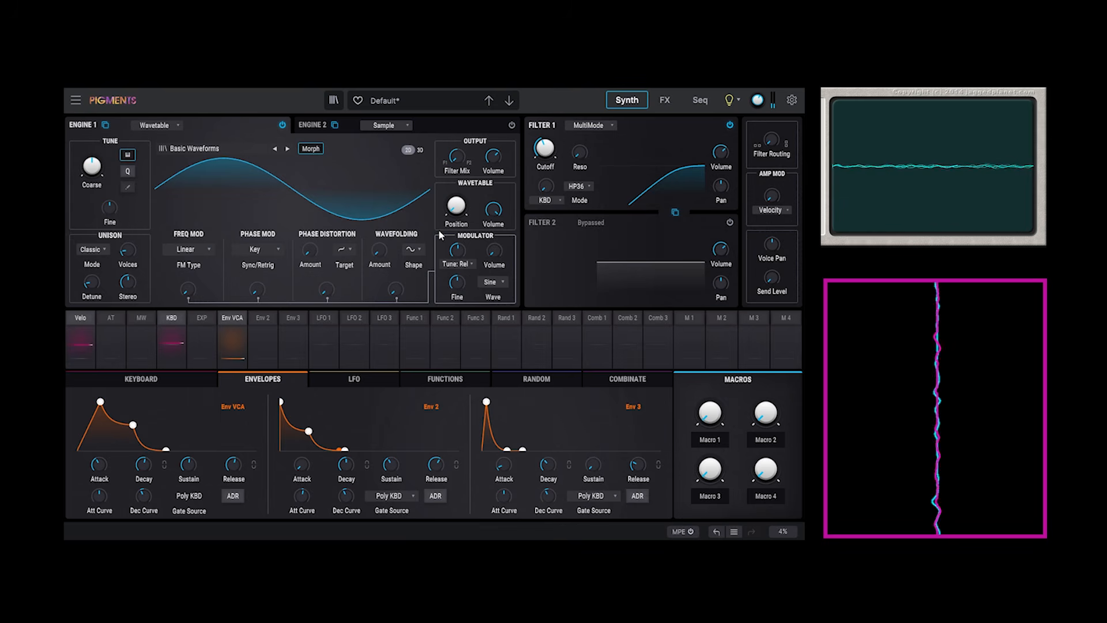
click(579, 187)
click(599, 281)
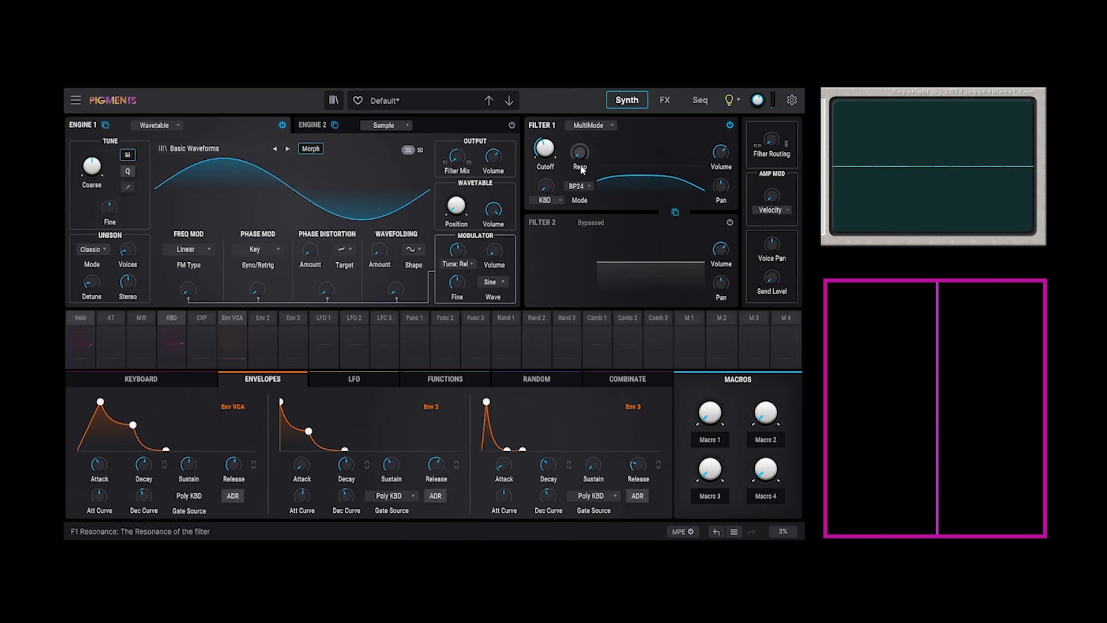
Check the FX buses, and sweep Filter 1's band-pass cutoff up, down to 20 Hz and back up
click(665, 102)
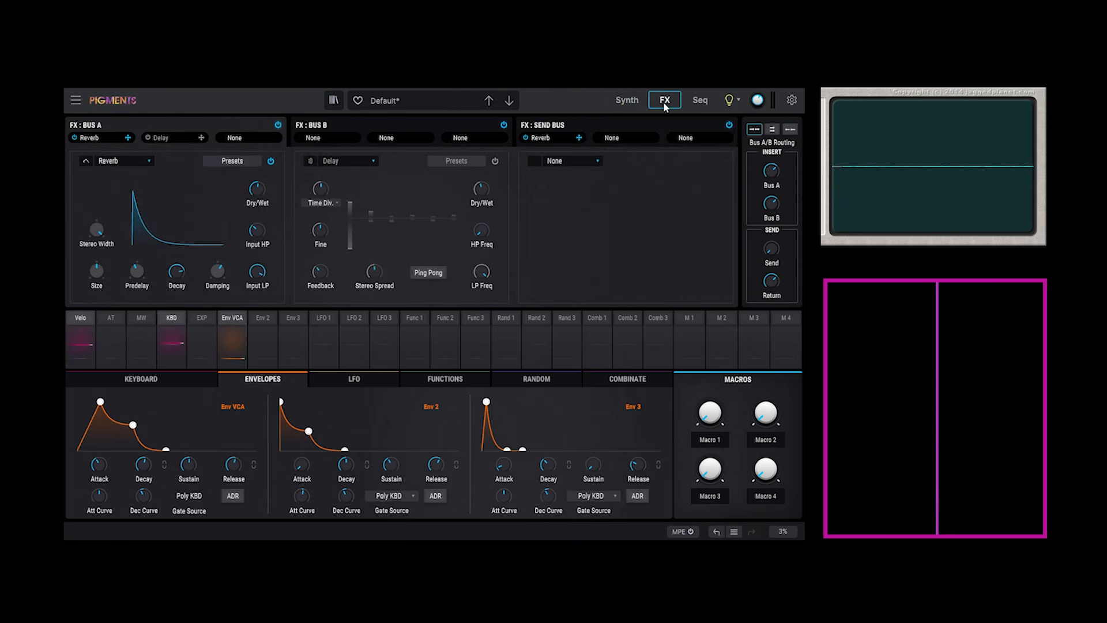
click(627, 100)
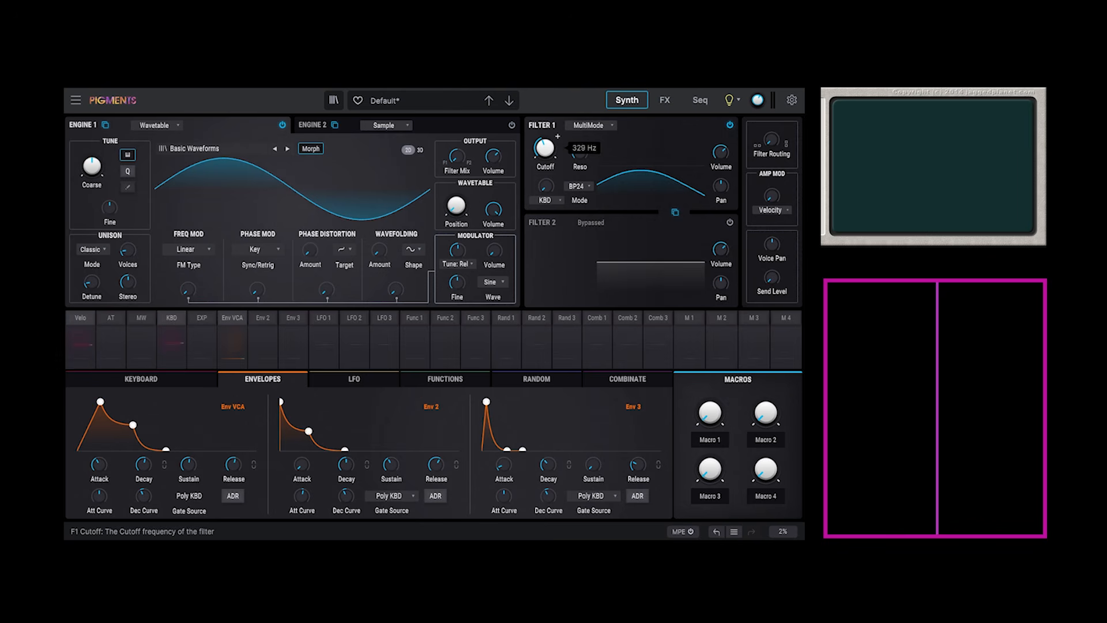
drag(546, 148, 545, 104)
drag(545, 149, 545, 186)
drag(545, 148, 545, 193)
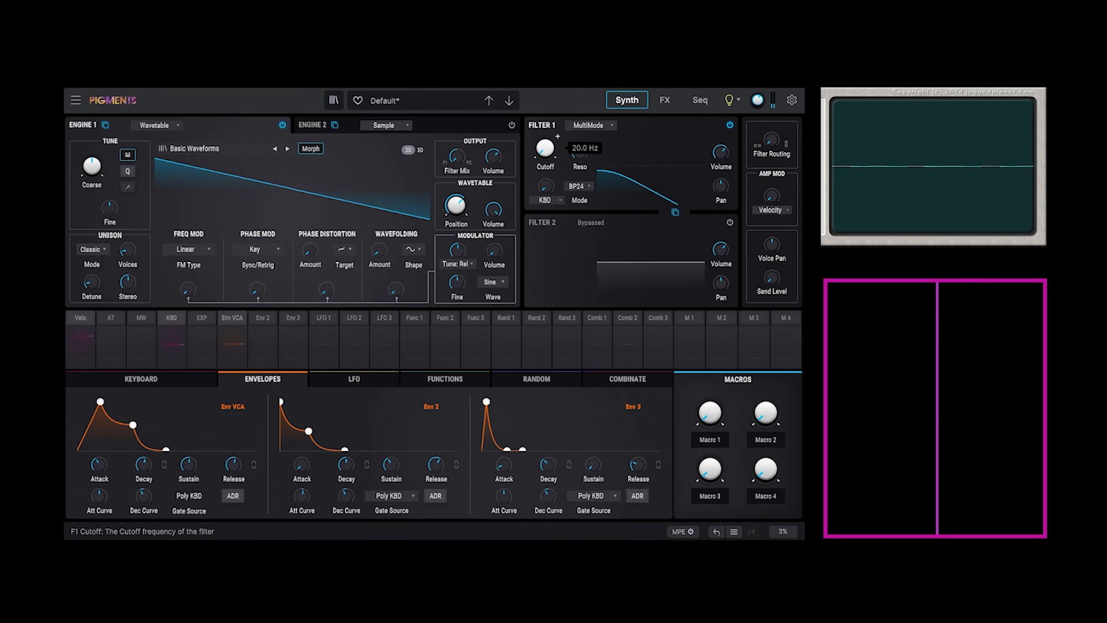
drag(545, 148, 545, 120)
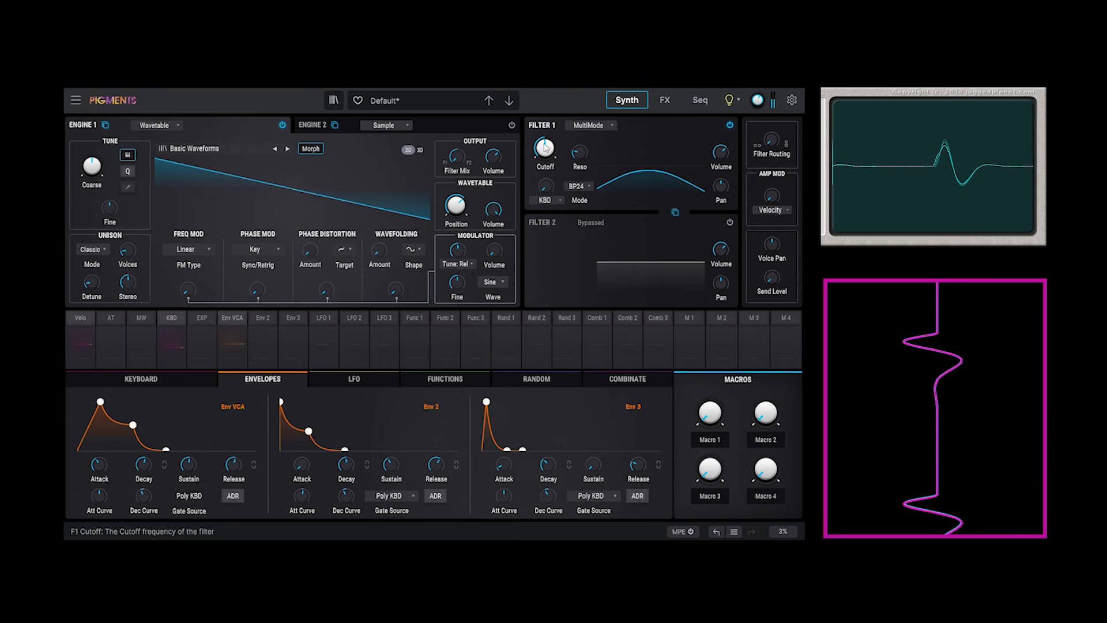
drag(545, 148, 545, 138)
Give Env VCA an instant attack, short decay and minimal release, and readjust Filter 1's cutoff
drag(100, 402, 97, 434)
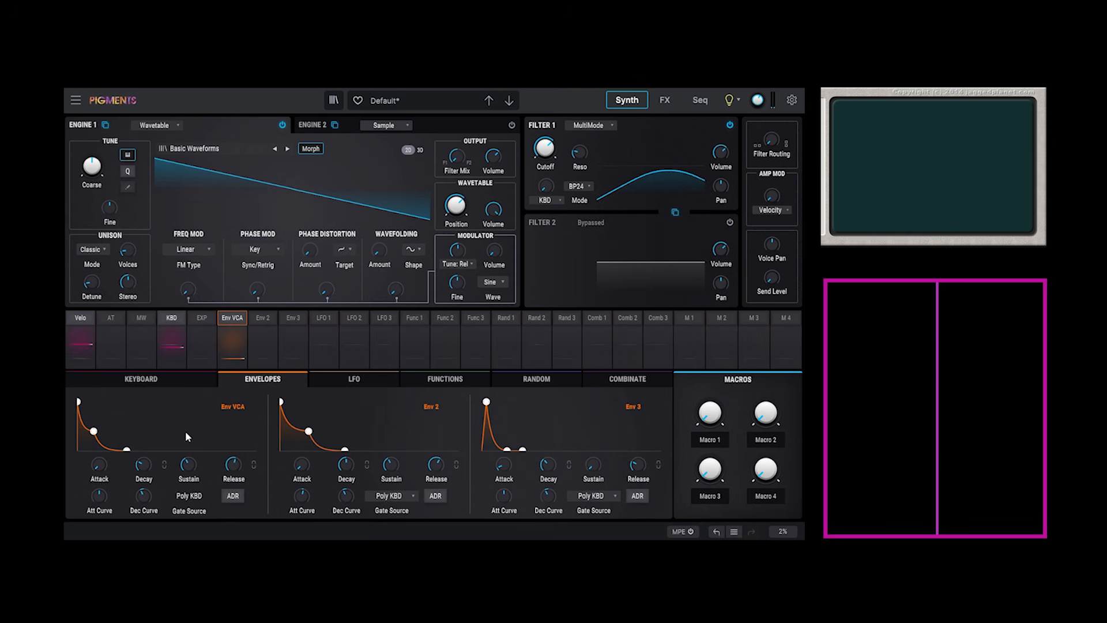
drag(126, 449, 94, 449)
mouse_move(545, 148)
mouse_down()
mouse_move(545, 175)
mouse_move(545, 138)
mouse_move(545, 158)
mouse_move(579, 140)
mouse_move(545, 144)
mouse_up()
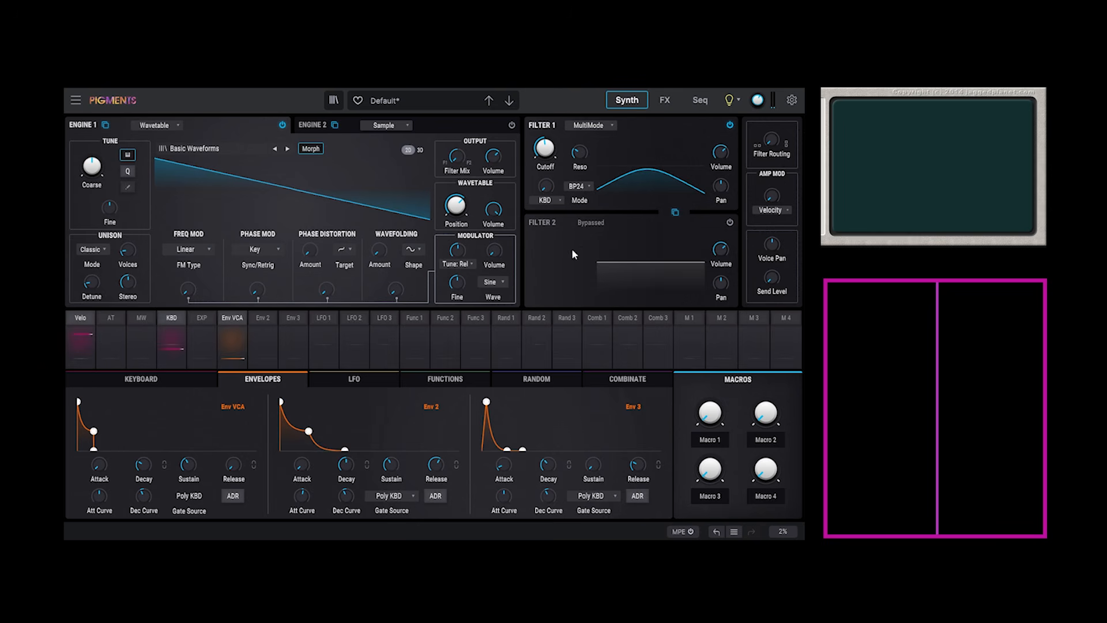
Enable Filter 2 and open its filter mode choices
click(730, 223)
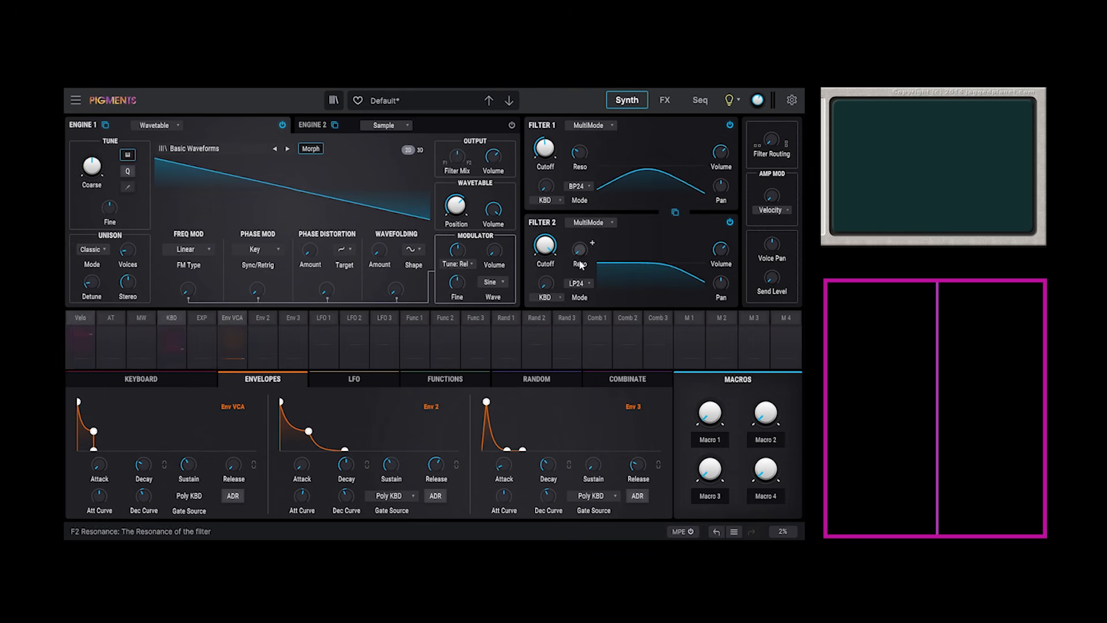
click(581, 286)
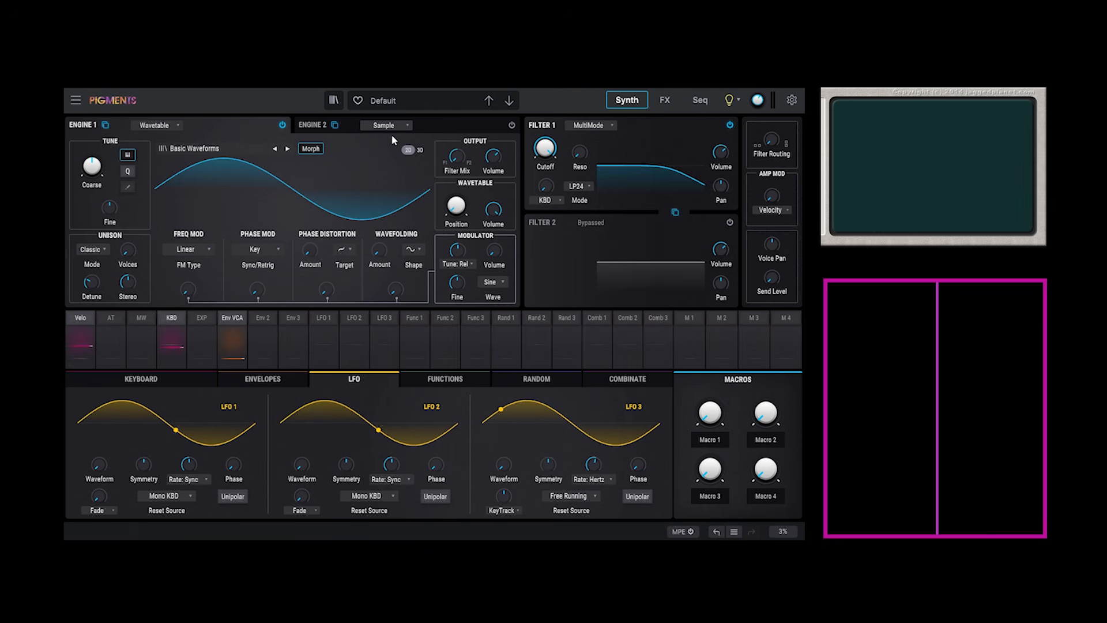
Move Engine 1's wavetable position to the sawtooth, and sidechain LFO 3's fine-tune modulation to the mod wheel with an amount of 1.00
drag(456, 207, 441, 218)
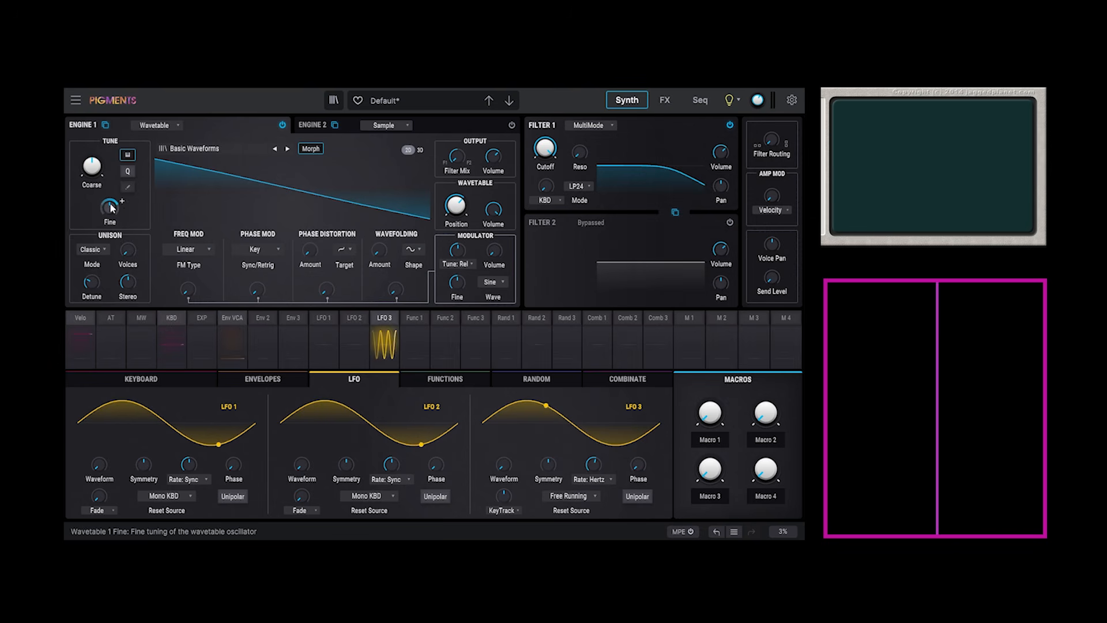
mouse_move(111, 208)
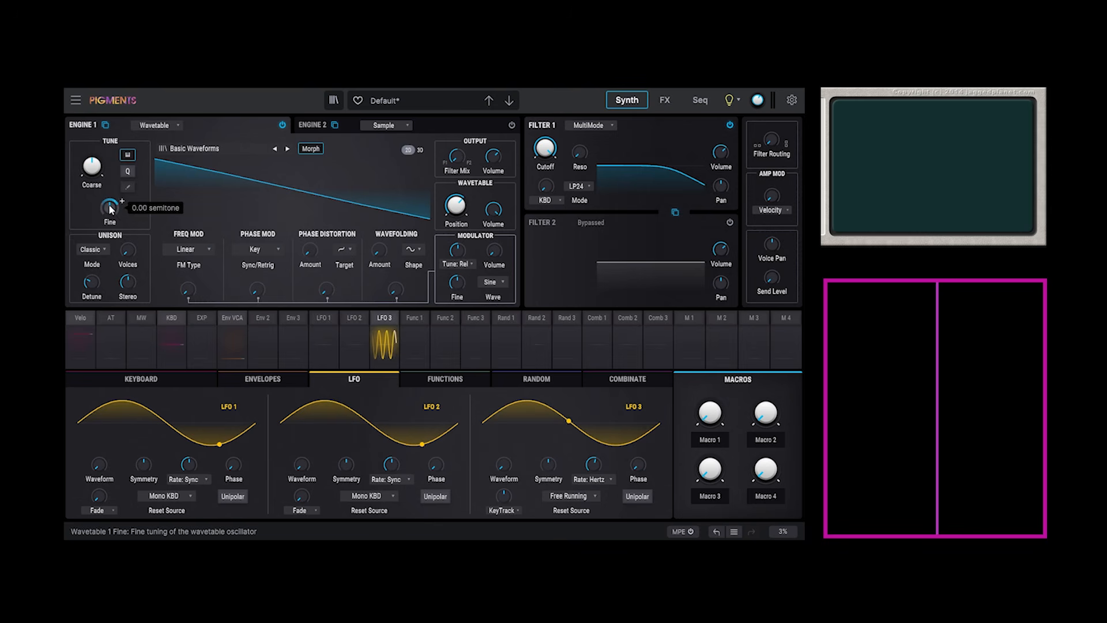
click(384, 343)
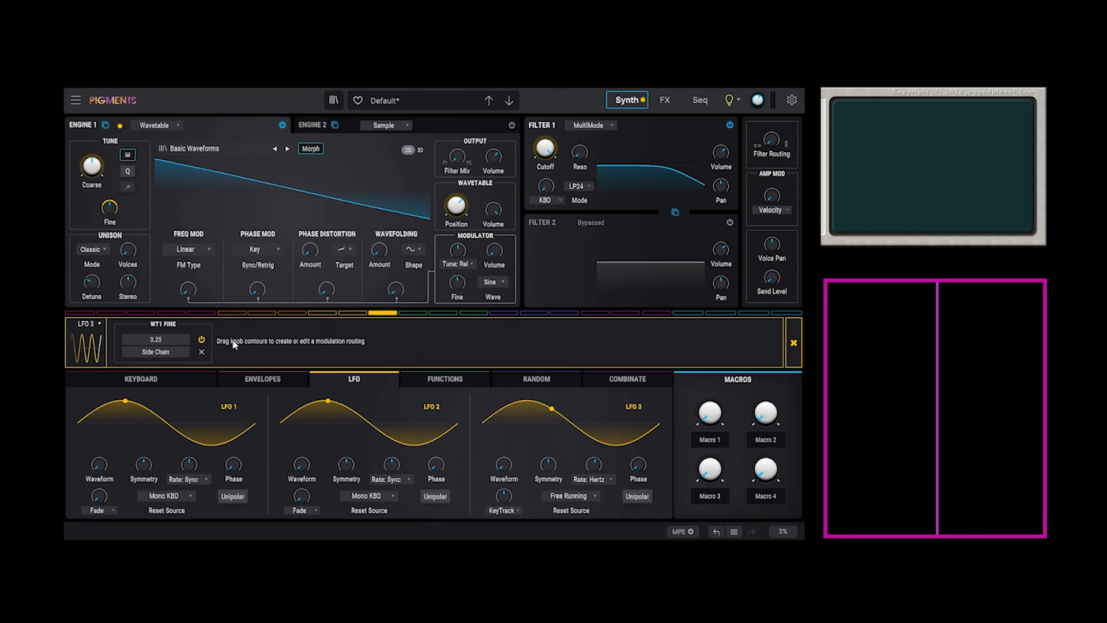
click(160, 353)
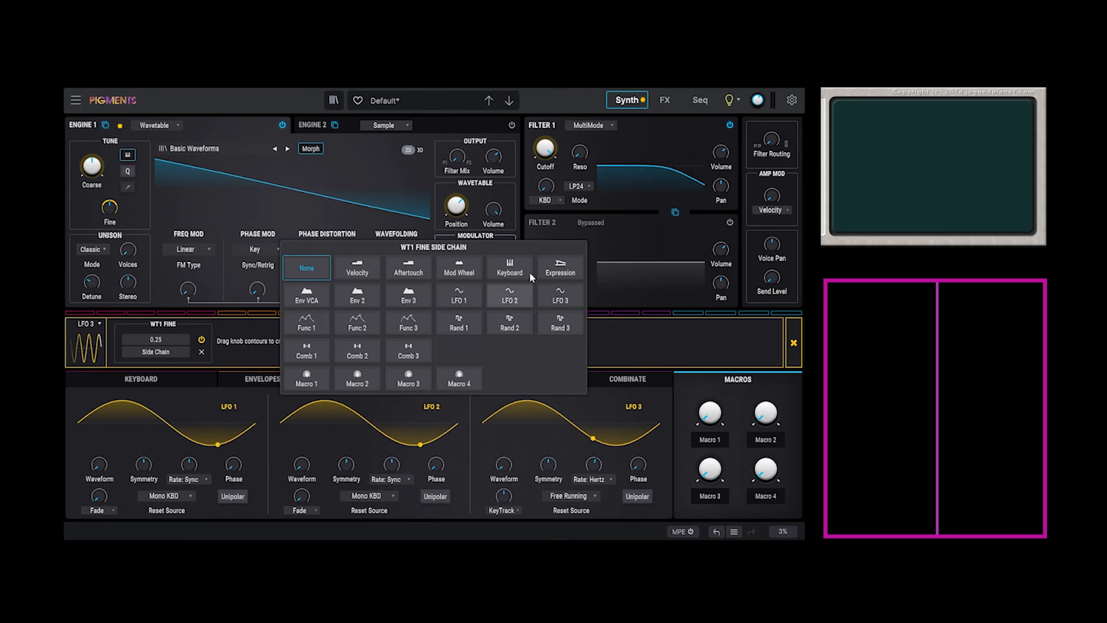
click(459, 269)
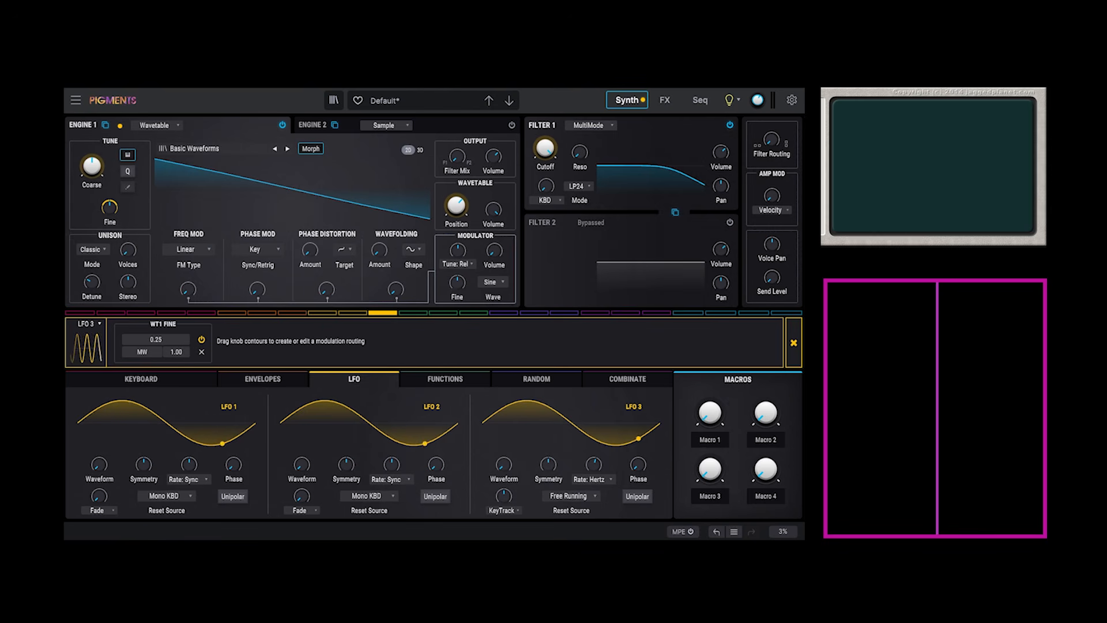
drag(165, 341, 165, 321)
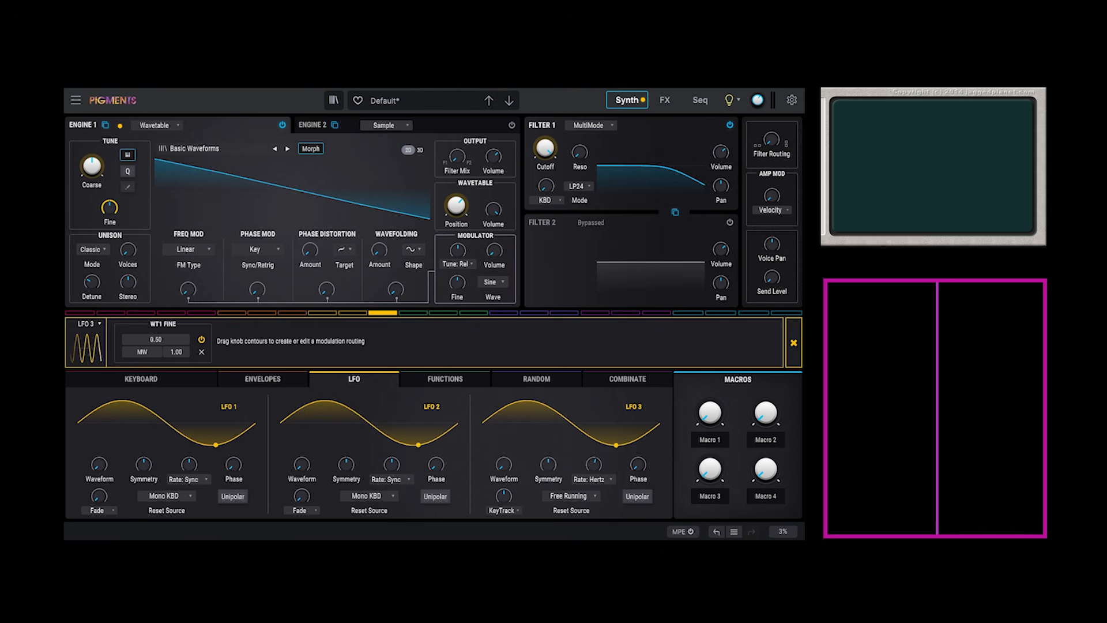
click(564, 363)
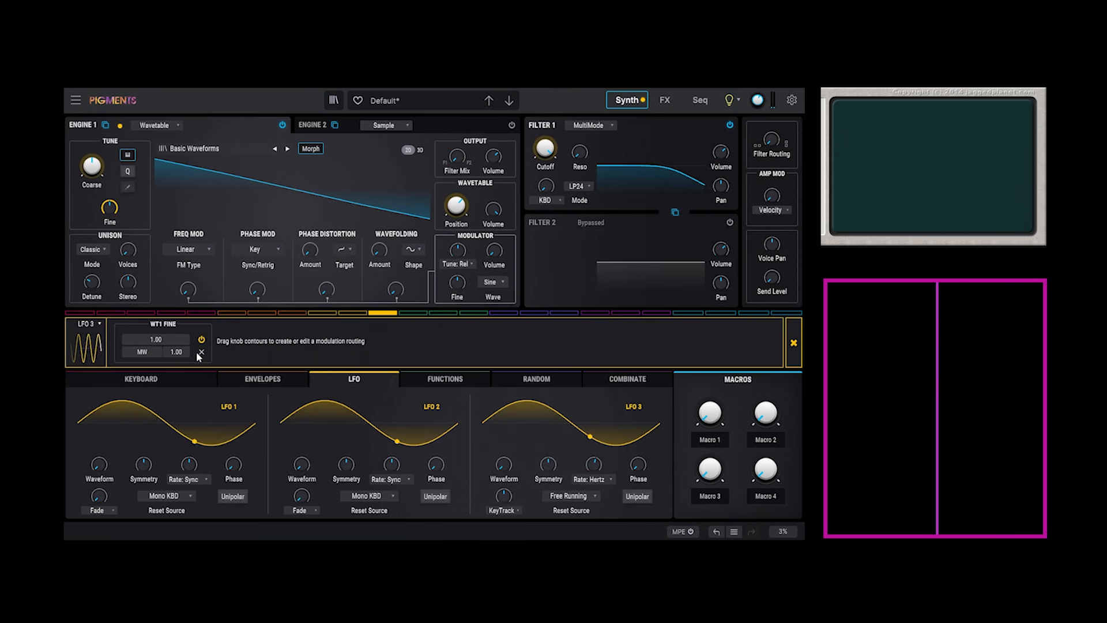
Remove LFO 3's route to Engine 1's fine tuning, reassign it with an amount of about 0.13, and lower LFO 3's rate
click(198, 352)
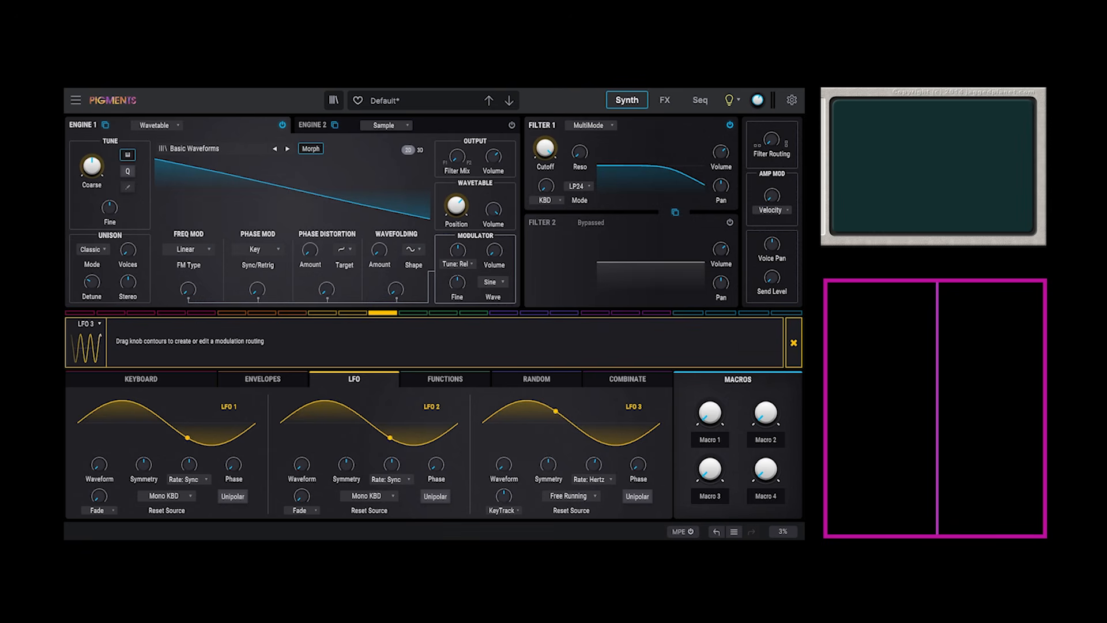
drag(109, 206, 109, 199)
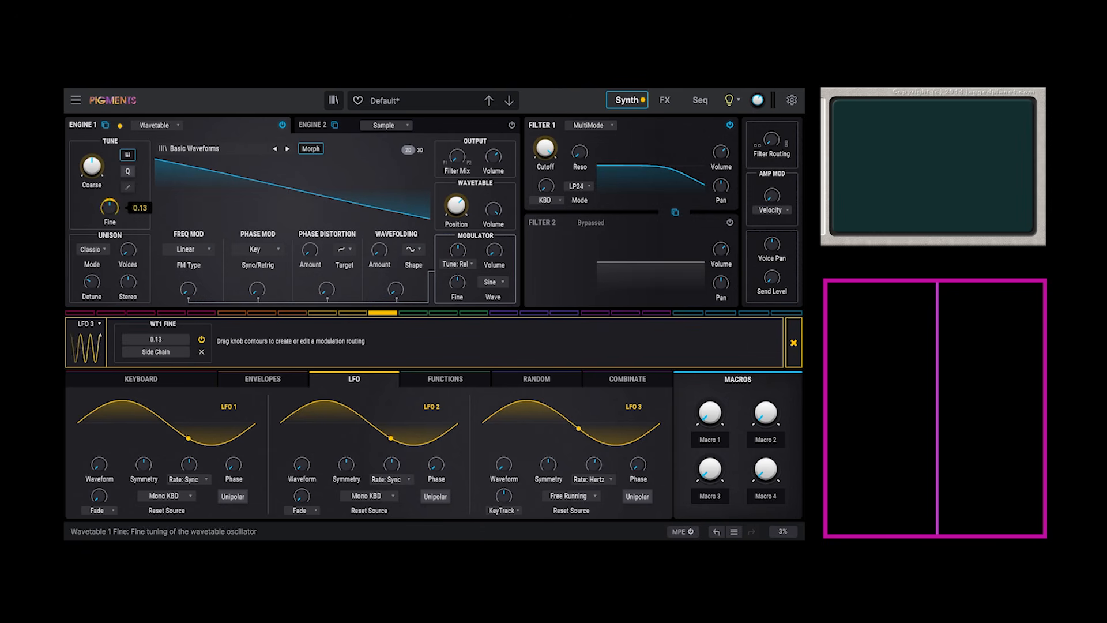
click(794, 343)
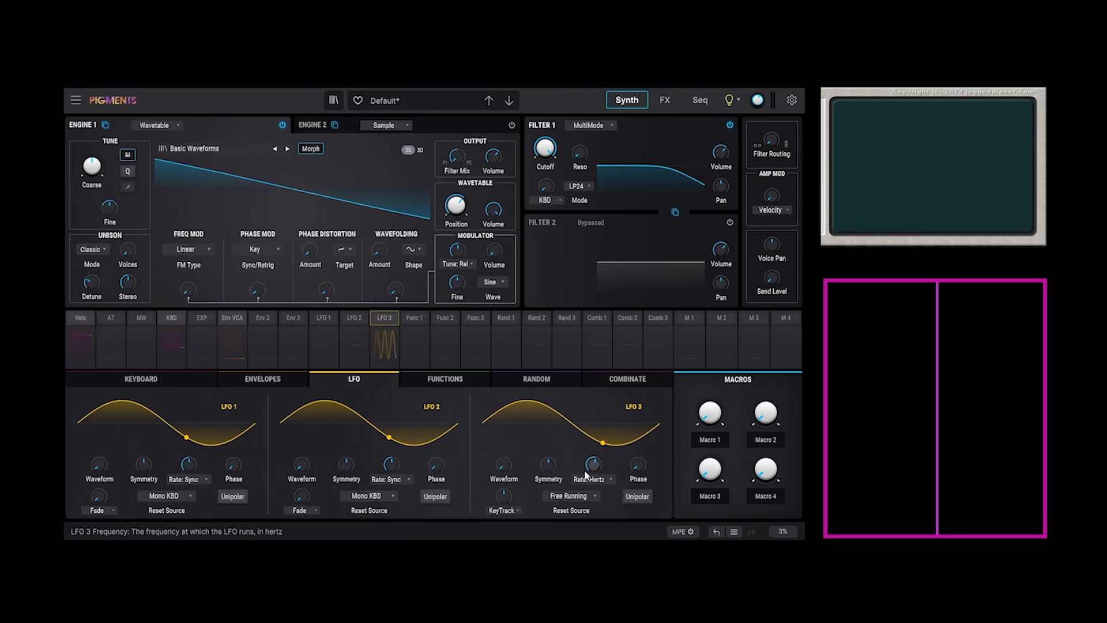
drag(591, 467, 591, 480)
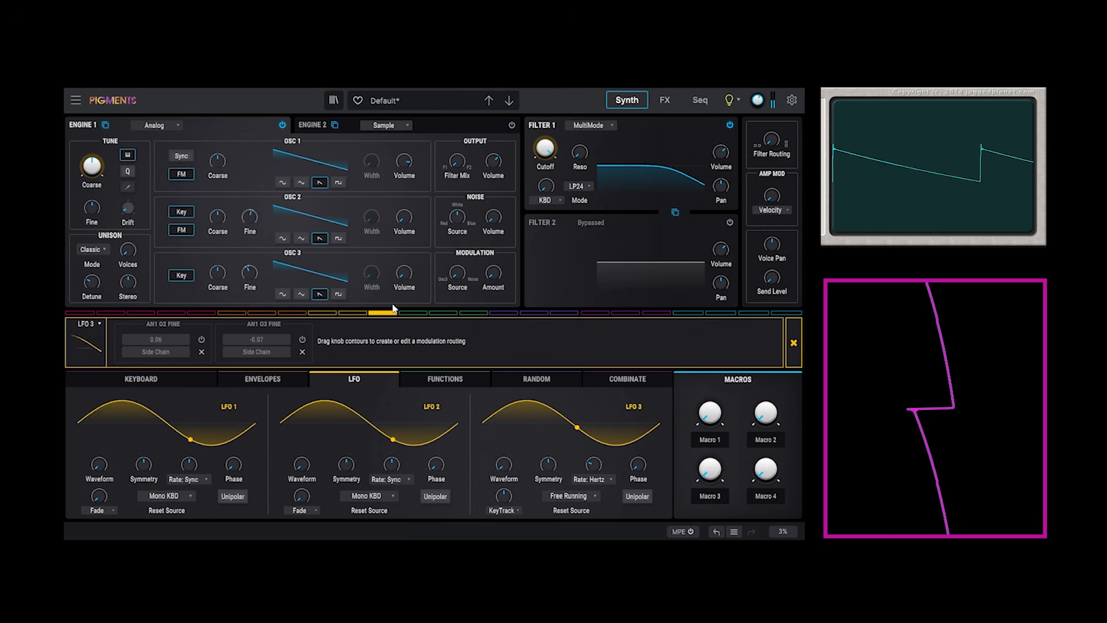
Bring in the analog engine's Osc 2 and Osc 3 by raising and rebalancing their volumes
mouse_move(407, 217)
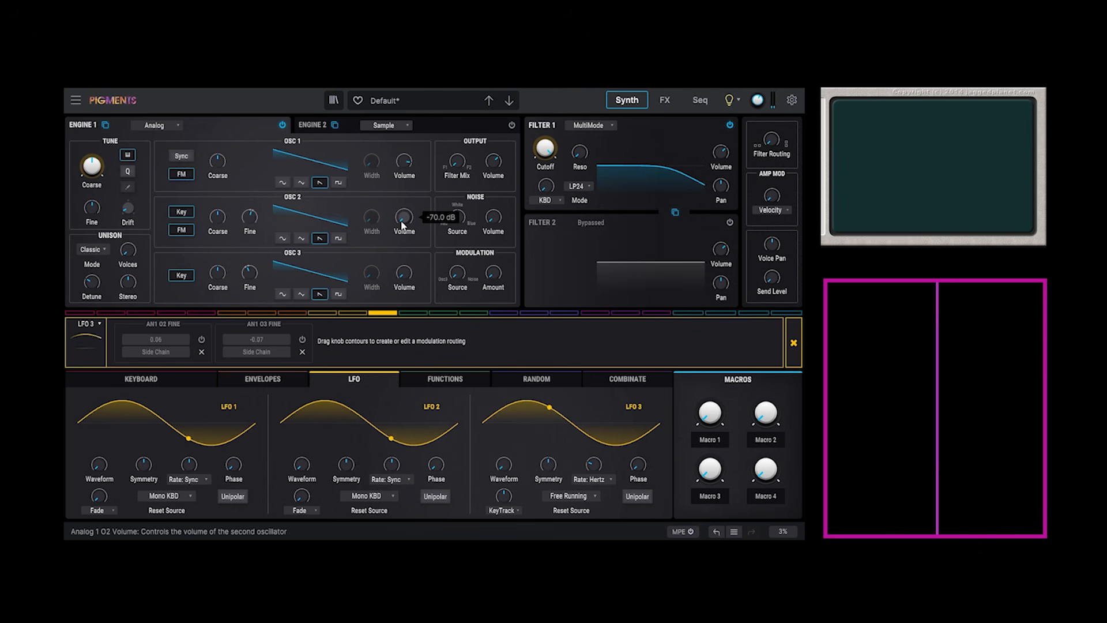
drag(402, 225, 402, 185)
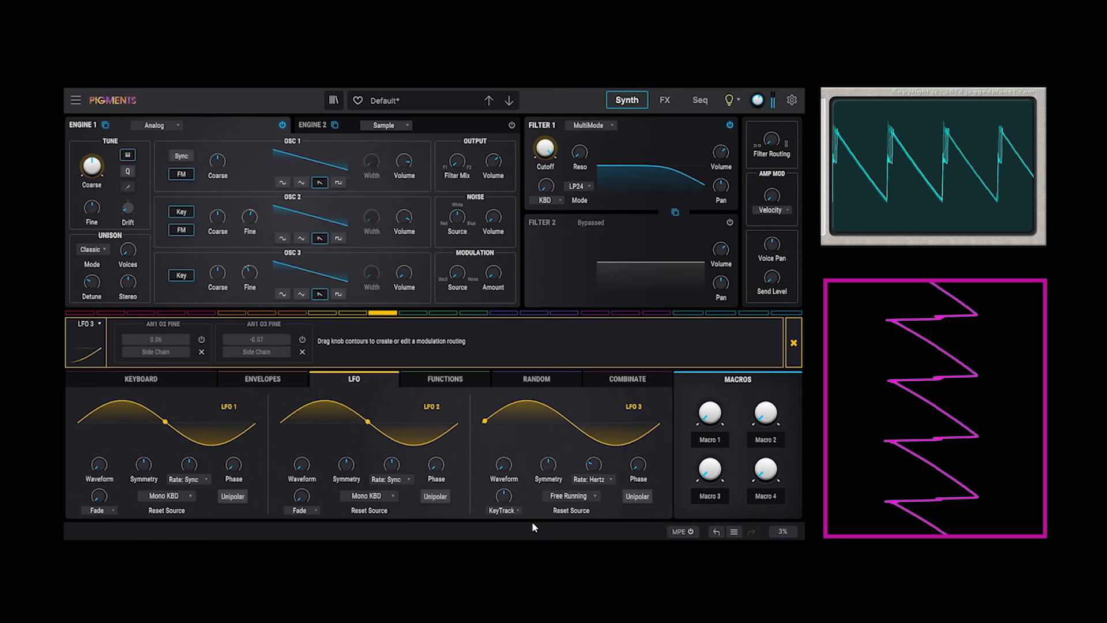
drag(404, 274, 404, 217)
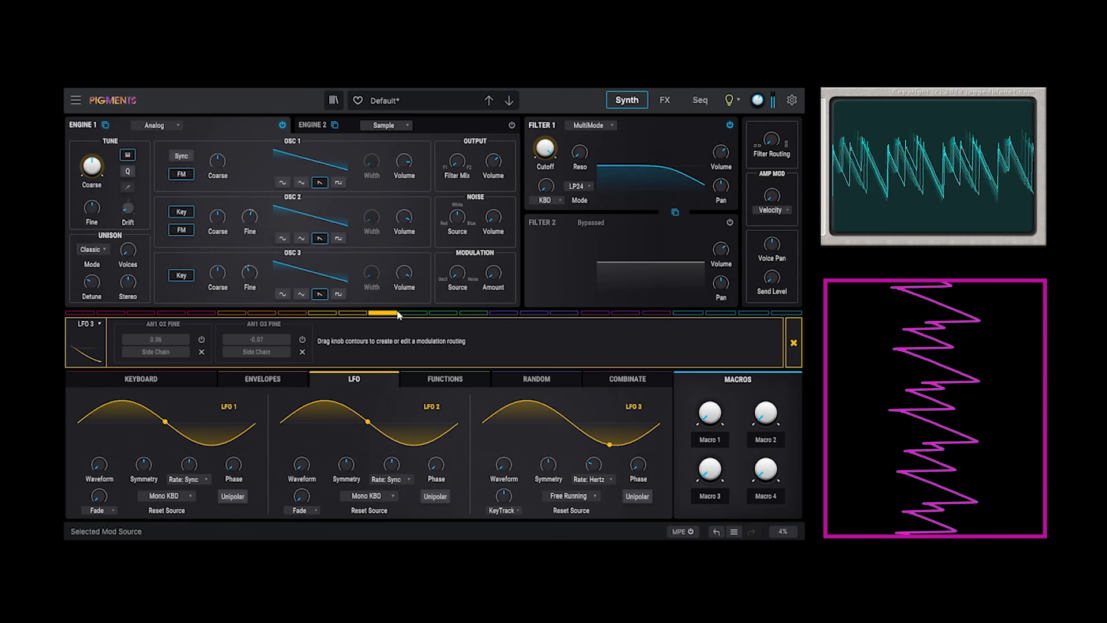
drag(406, 217, 405, 330)
drag(404, 217, 404, 188)
drag(404, 272, 404, 243)
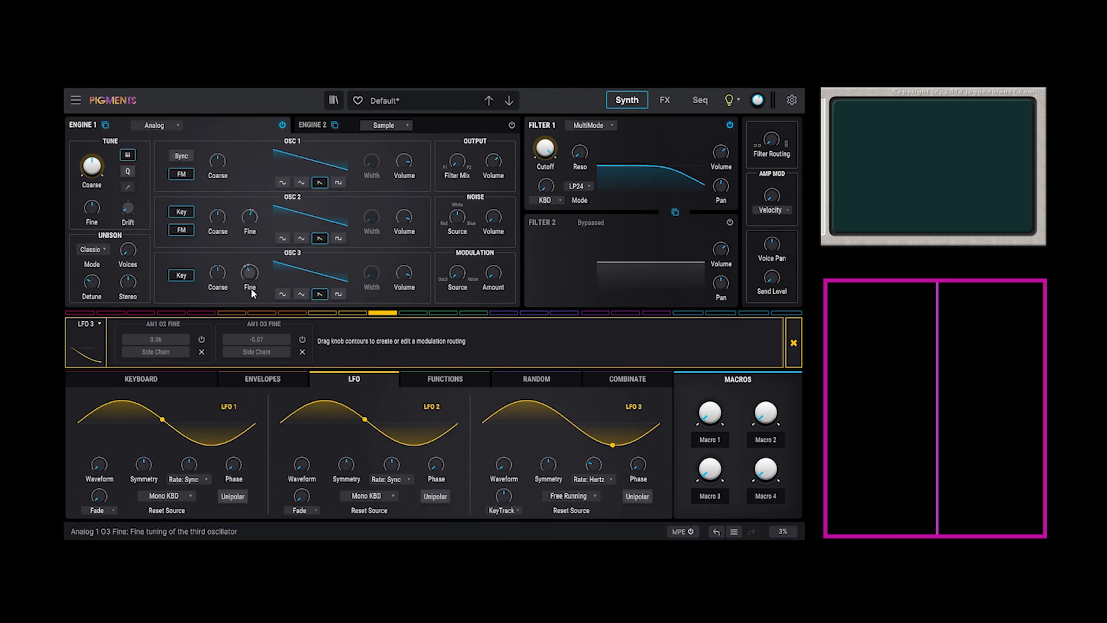
Check Osc 2's fine tuning, and unmute all of LFO 3's modulation routes
drag(250, 225, 250, 229)
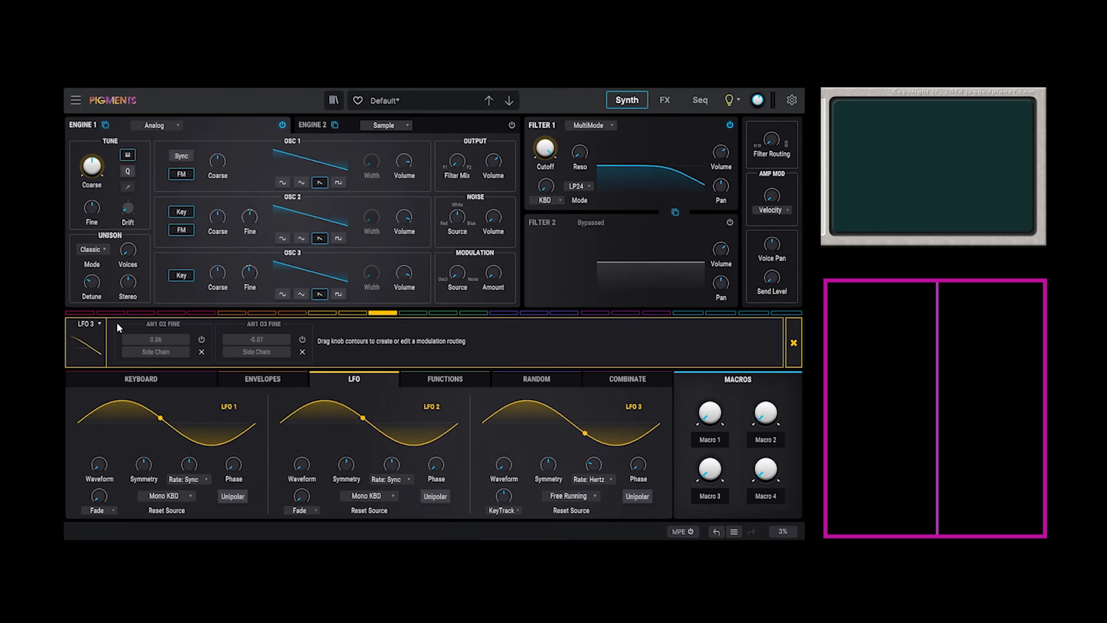
click(99, 325)
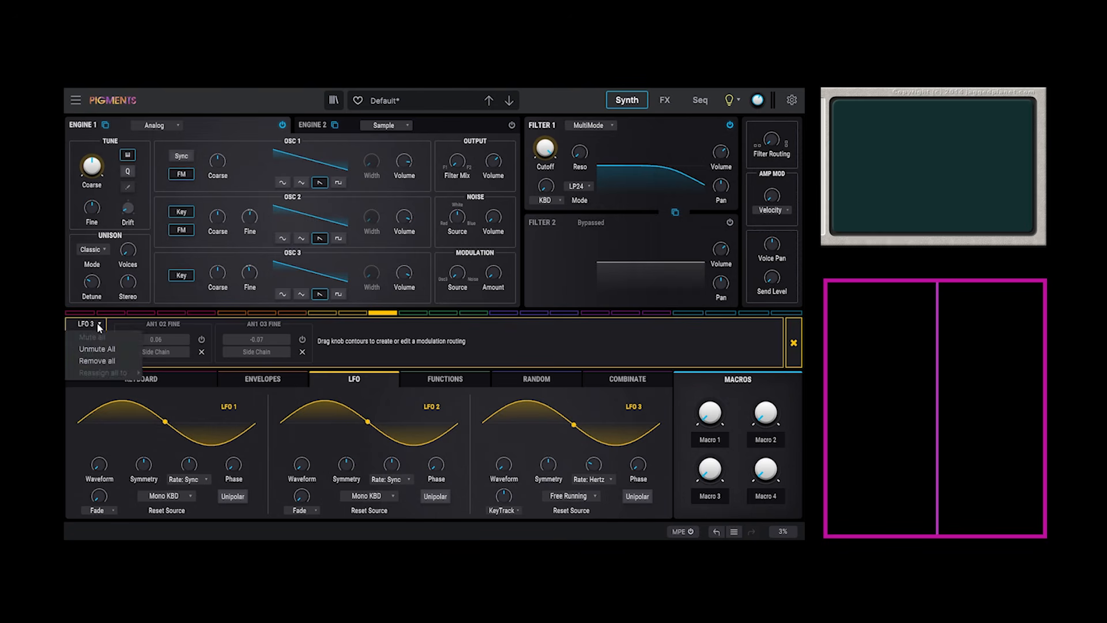
click(97, 349)
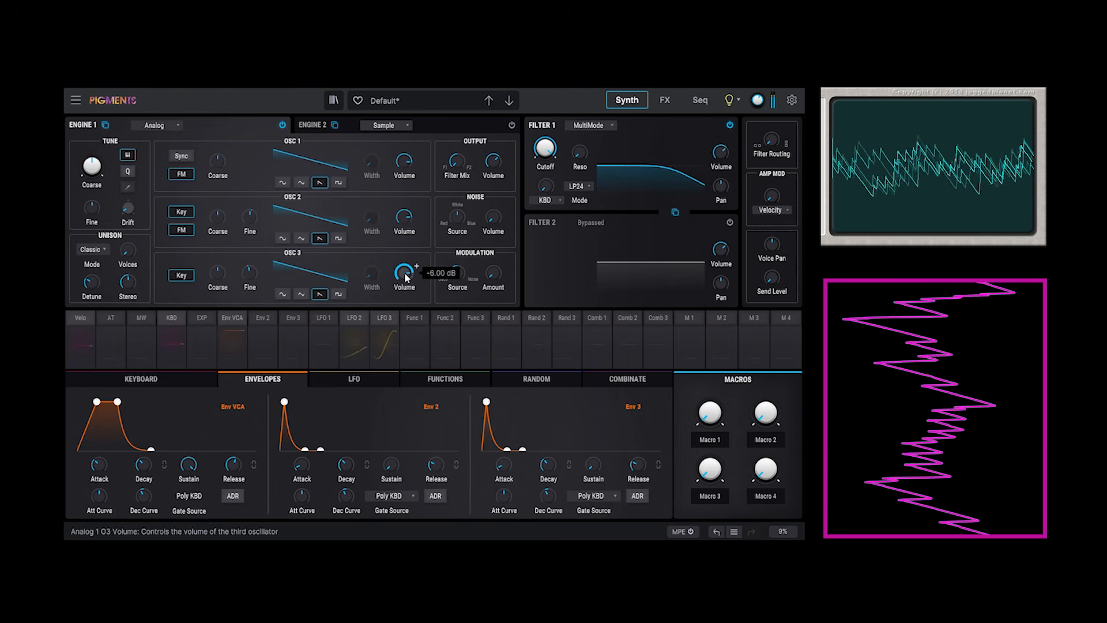
Switch all three analog oscillators to triangle waves, and check the fine tuning of Osc 2 and Osc 3
click(301, 184)
click(301, 238)
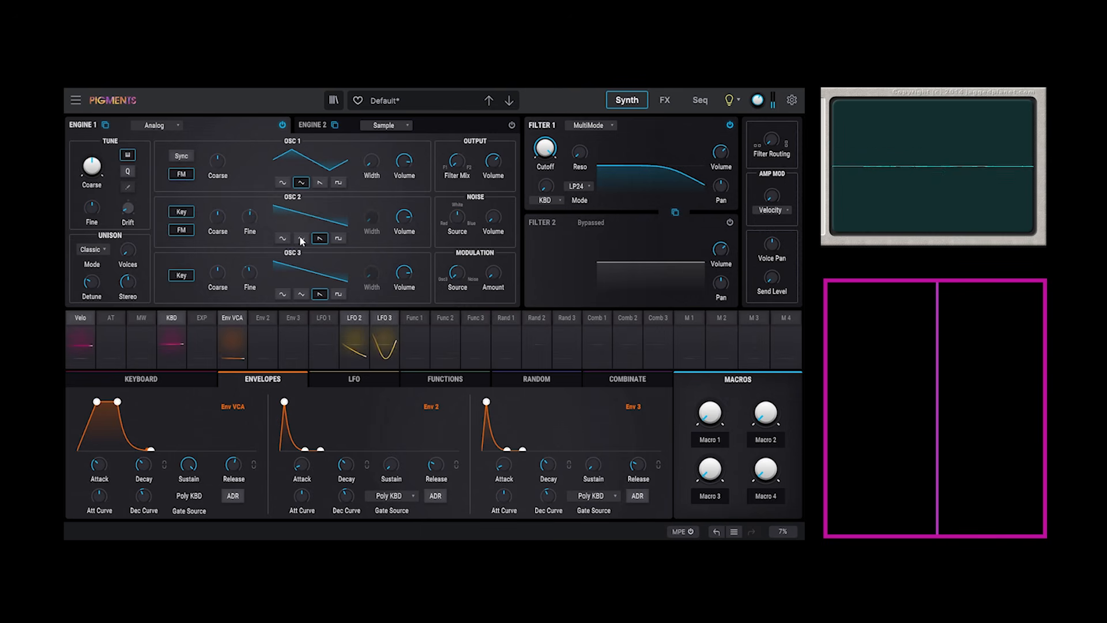
click(301, 294)
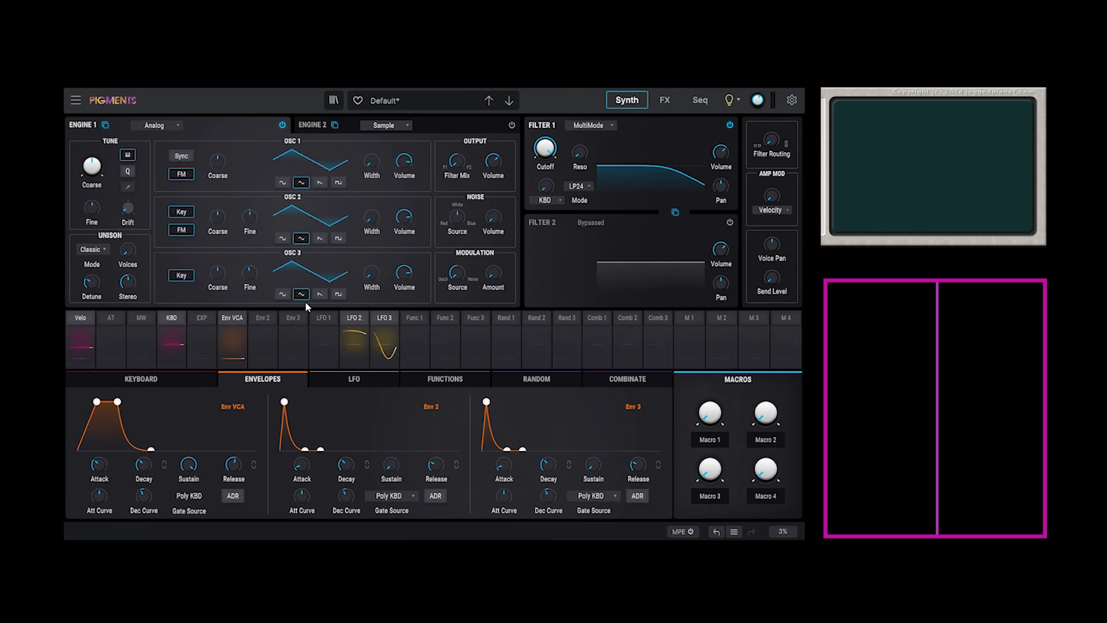
mouse_move(250, 222)
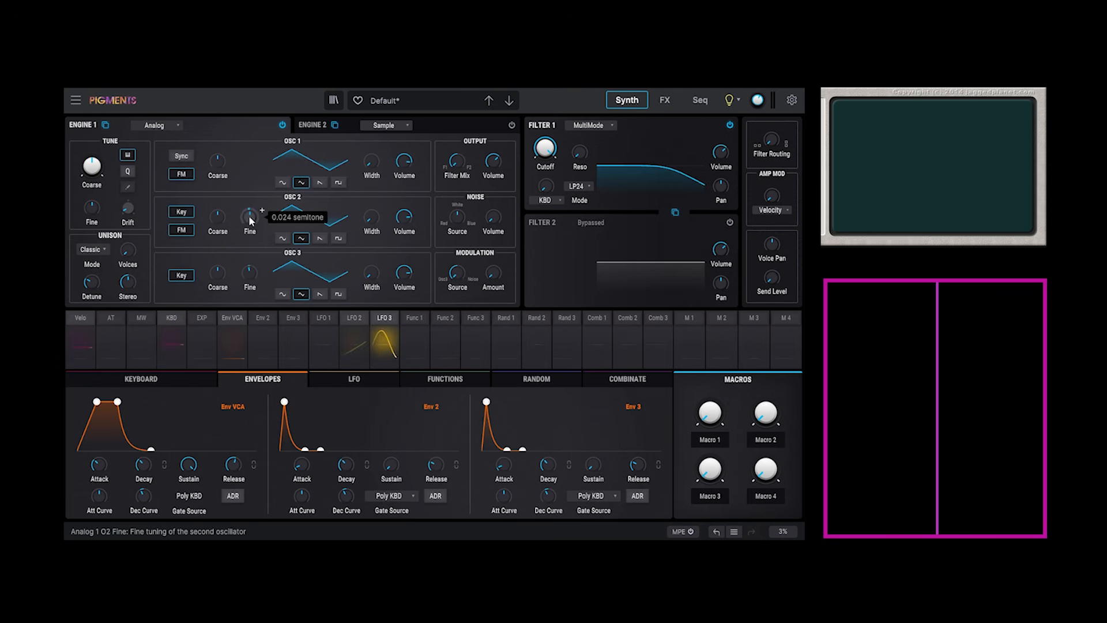
mouse_move(247, 274)
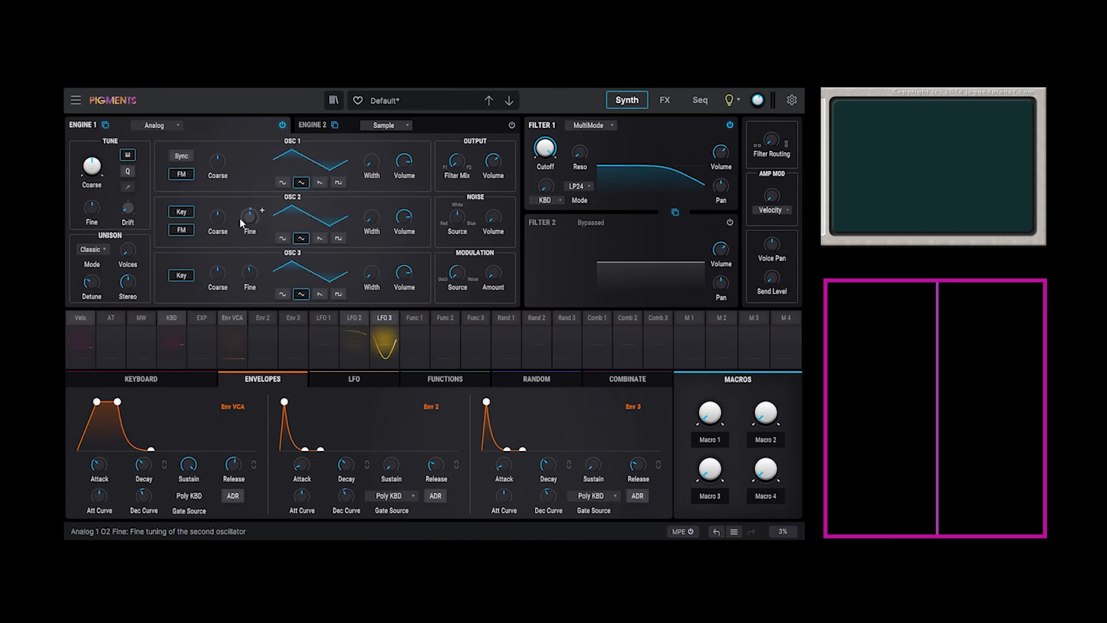
Set all three analog oscillators to sawtooth waves, and lower Filter 1's cutoff
click(319, 183)
click(319, 238)
click(320, 293)
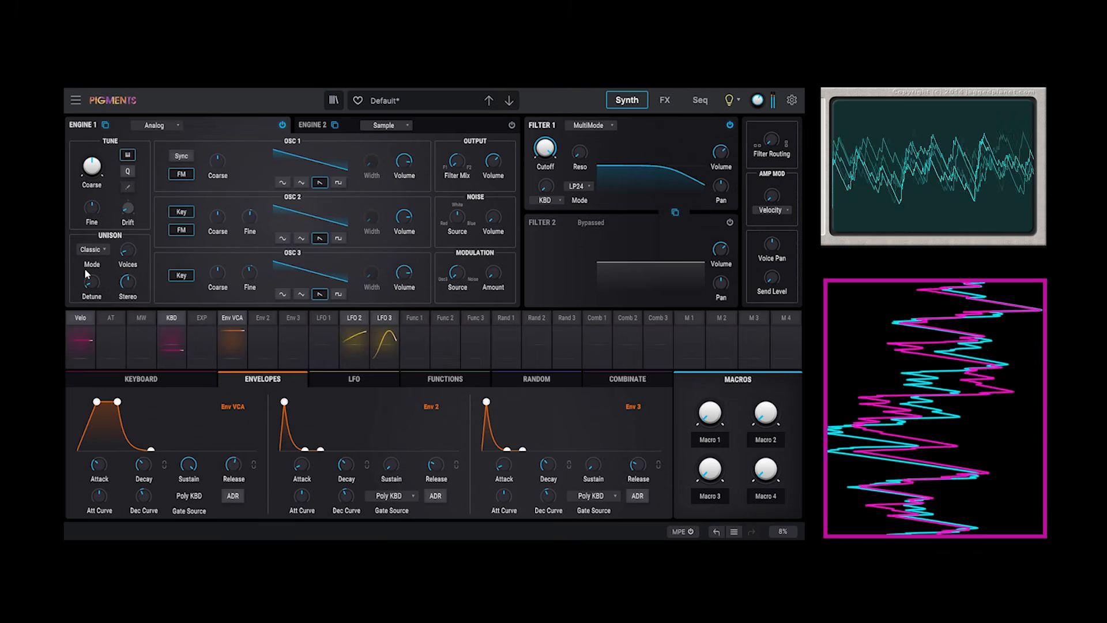
drag(545, 147, 545, 190)
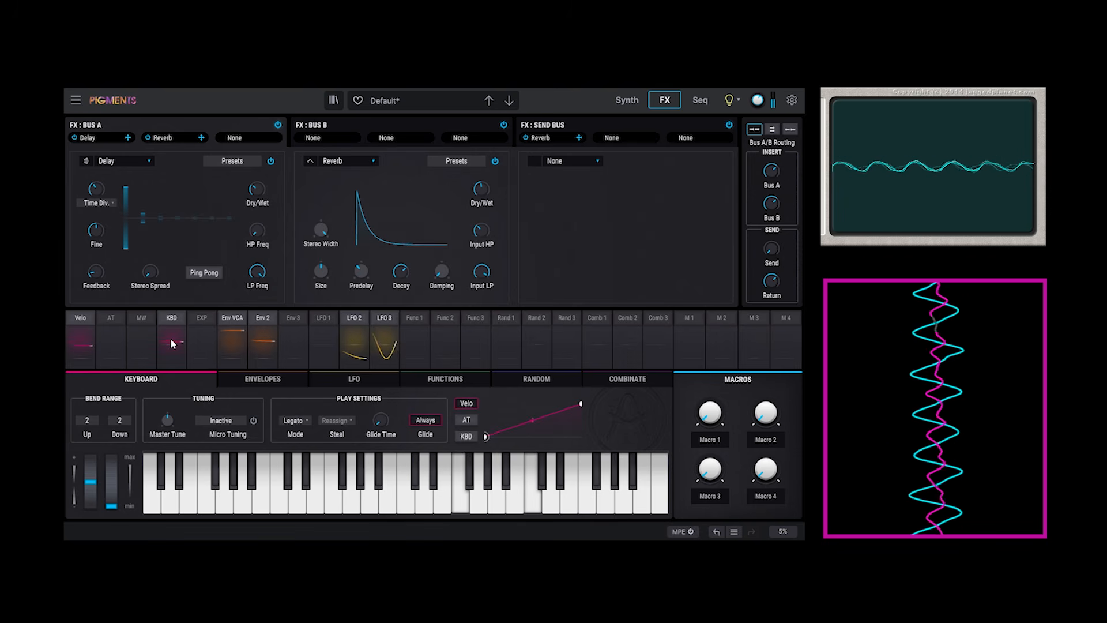
Return to the synth view and load the Default preset from the Template category
click(629, 103)
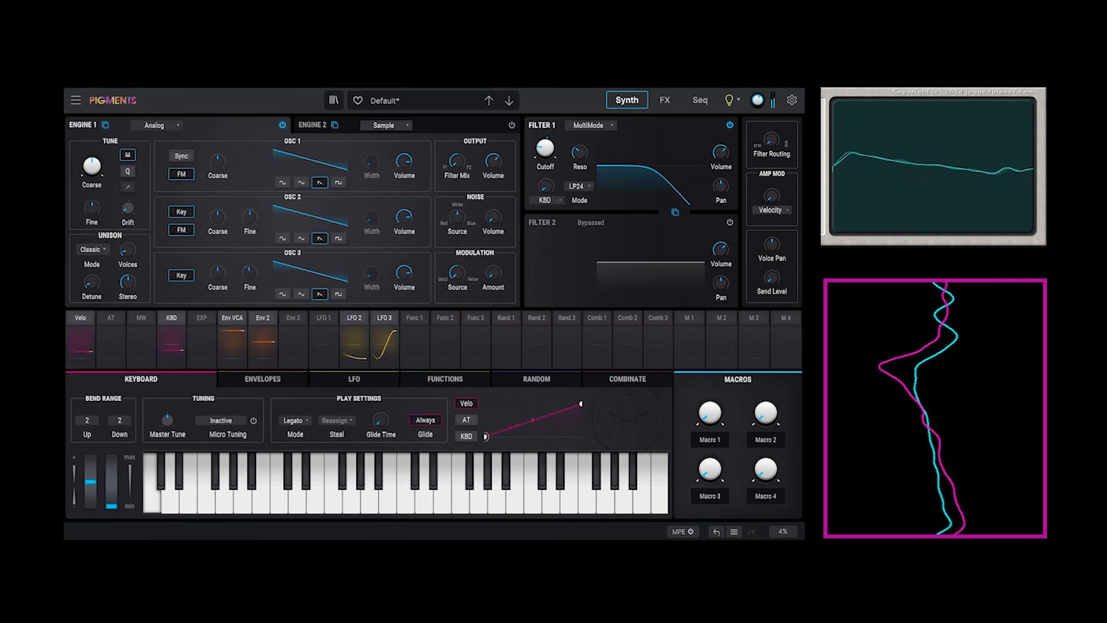
click(375, 106)
mouse_move(458, 261)
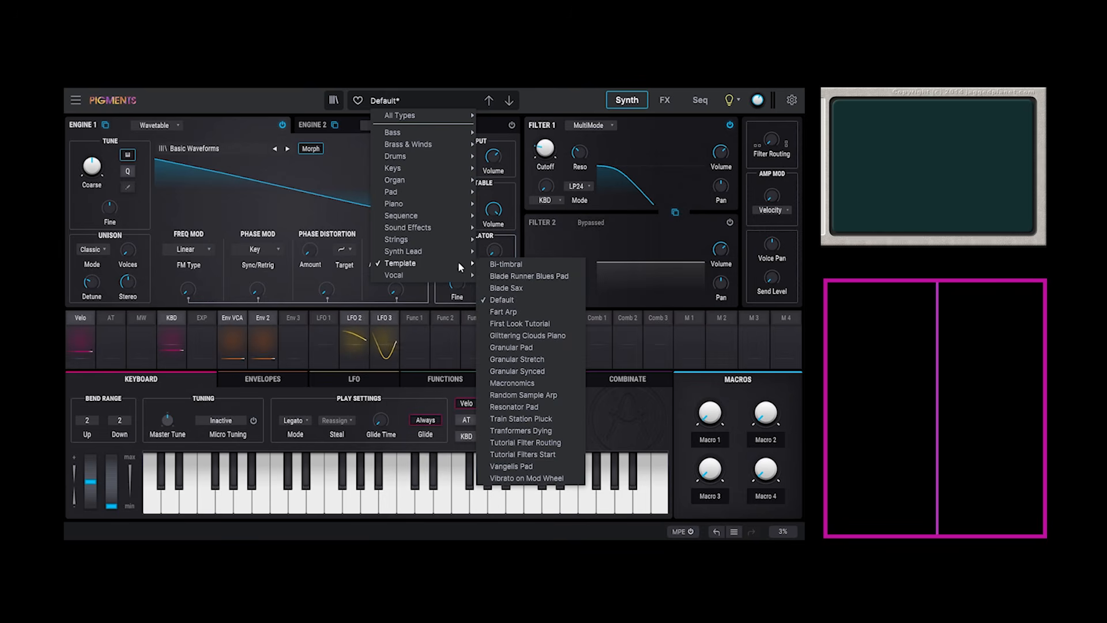
click(513, 300)
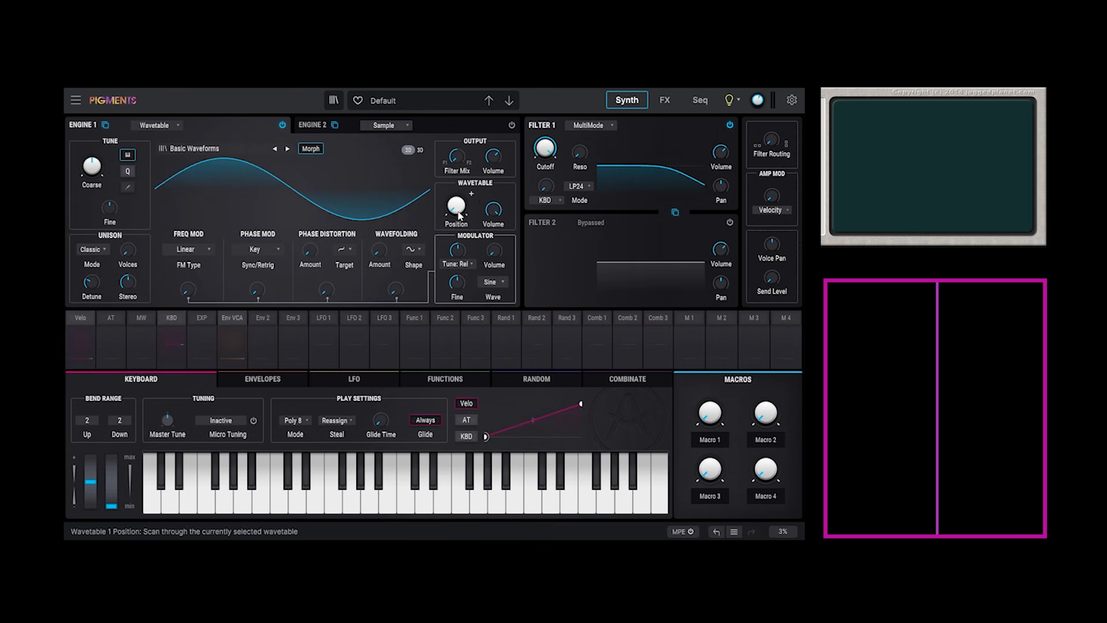
Load the Chunky Tone wavetable from Building Waves into Engine 1, and display it in 3D
mouse_move(456, 206)
mouse_down()
mouse_move(455, 182)
mouse_move(456, 207)
mouse_up()
click(235, 150)
scroll(288, 230, down, 2)
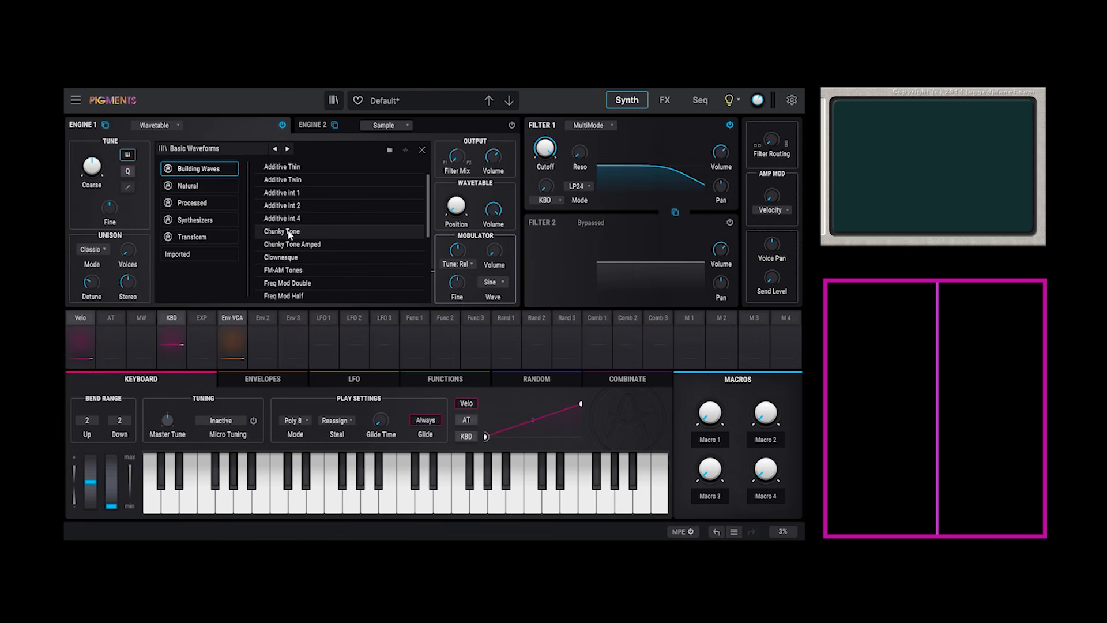
click(288, 232)
double_click(280, 232)
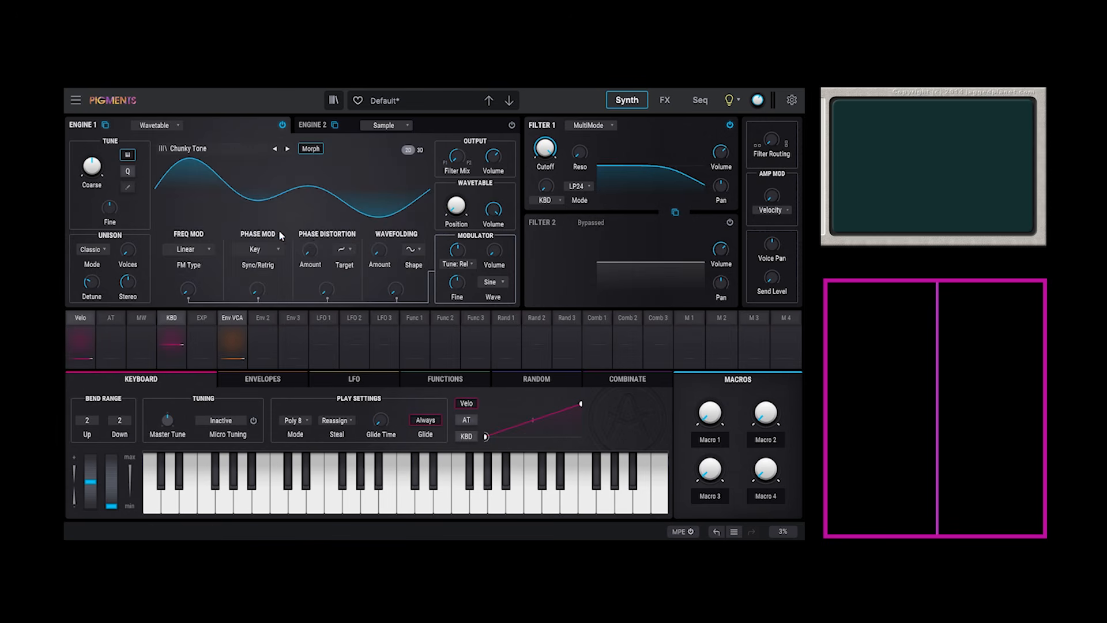
click(420, 150)
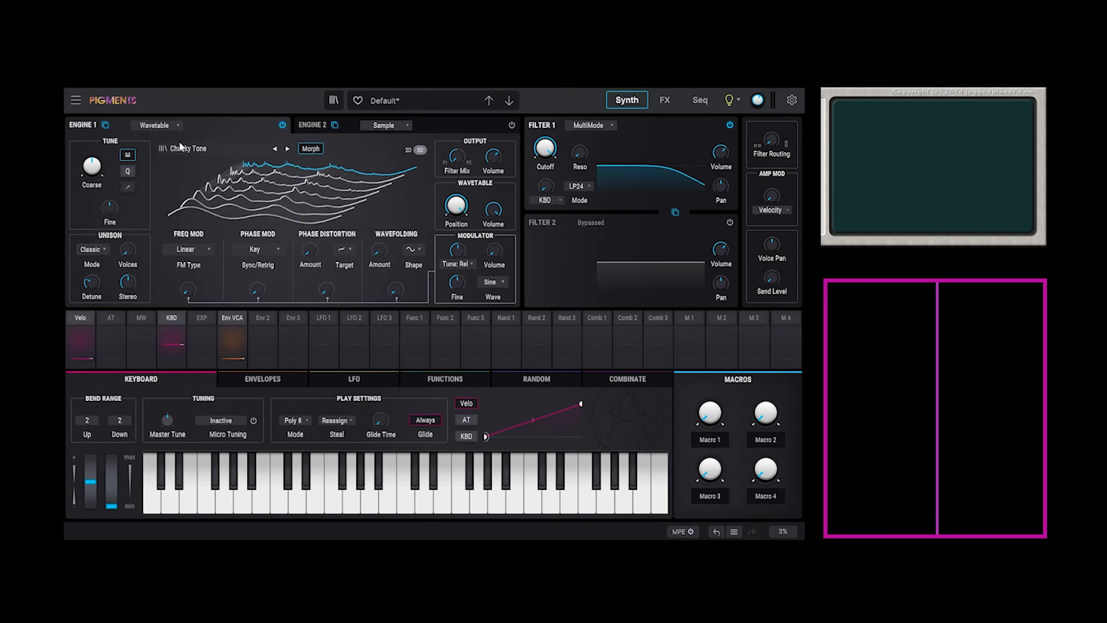
Load the Kuswimmer wavetable from the Processed category into Engine 1, and sweep its position down to 0.00
click(190, 150)
click(197, 205)
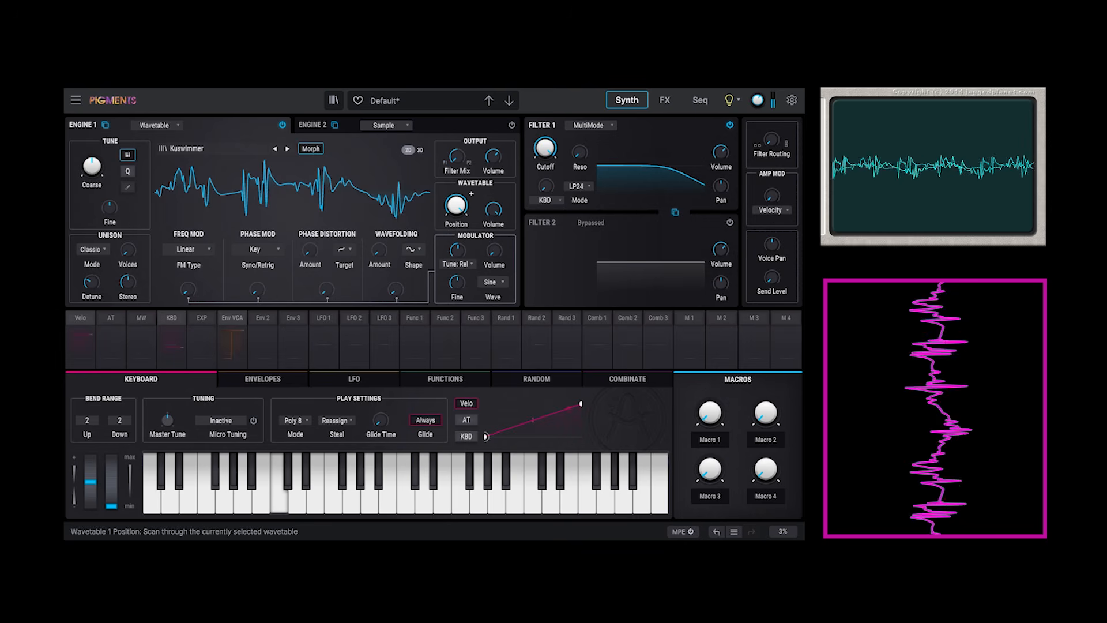
drag(456, 206, 456, 288)
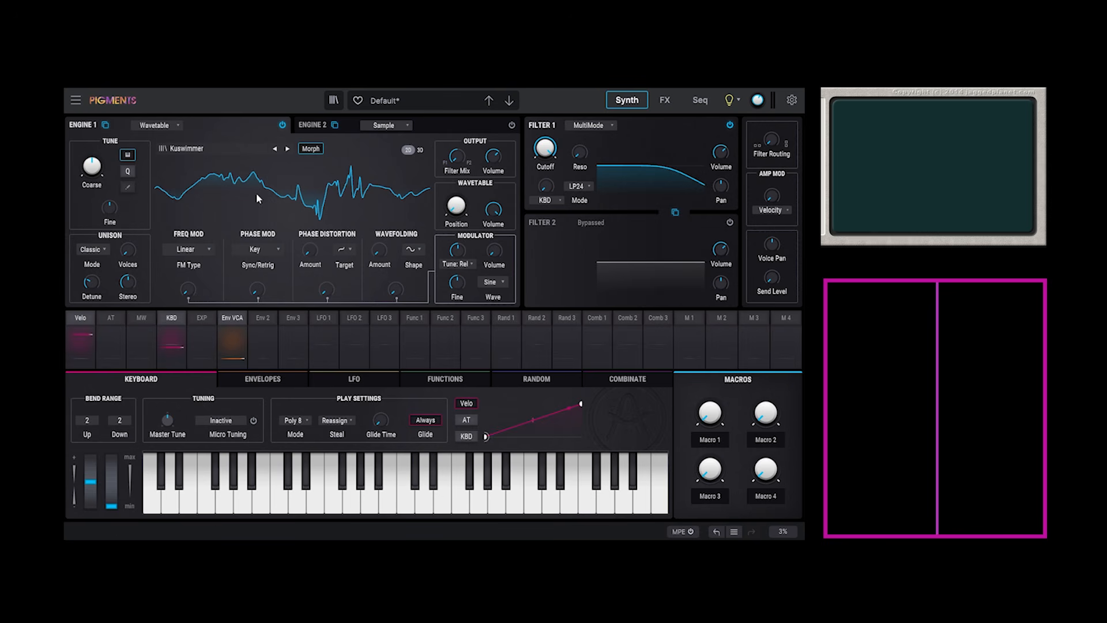
mouse_move(452, 211)
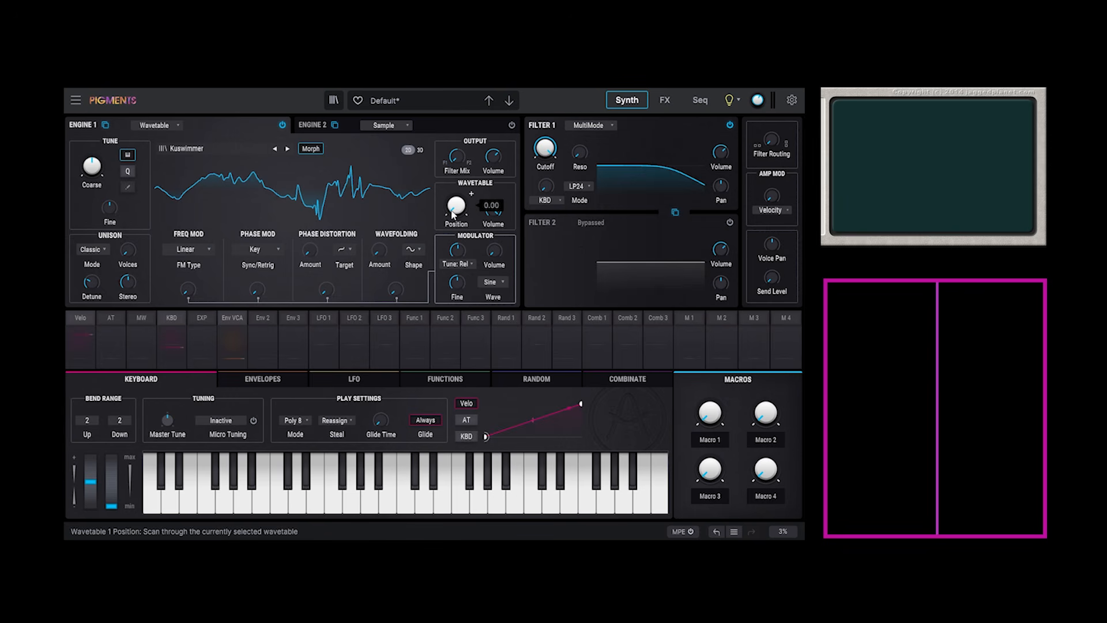
mouse_move(453, 215)
mouse_down()
mouse_move(453, 167)
mouse_move(452, 214)
mouse_up()
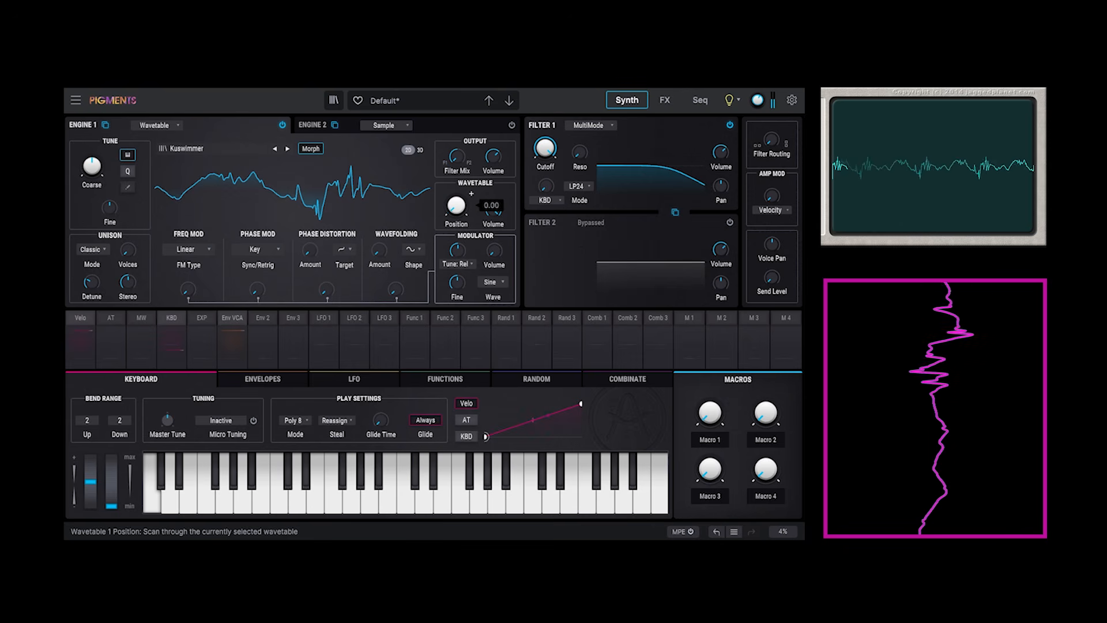
mouse_move(451, 214)
mouse_down()
mouse_move(454, 167)
mouse_move(453, 214)
mouse_up()
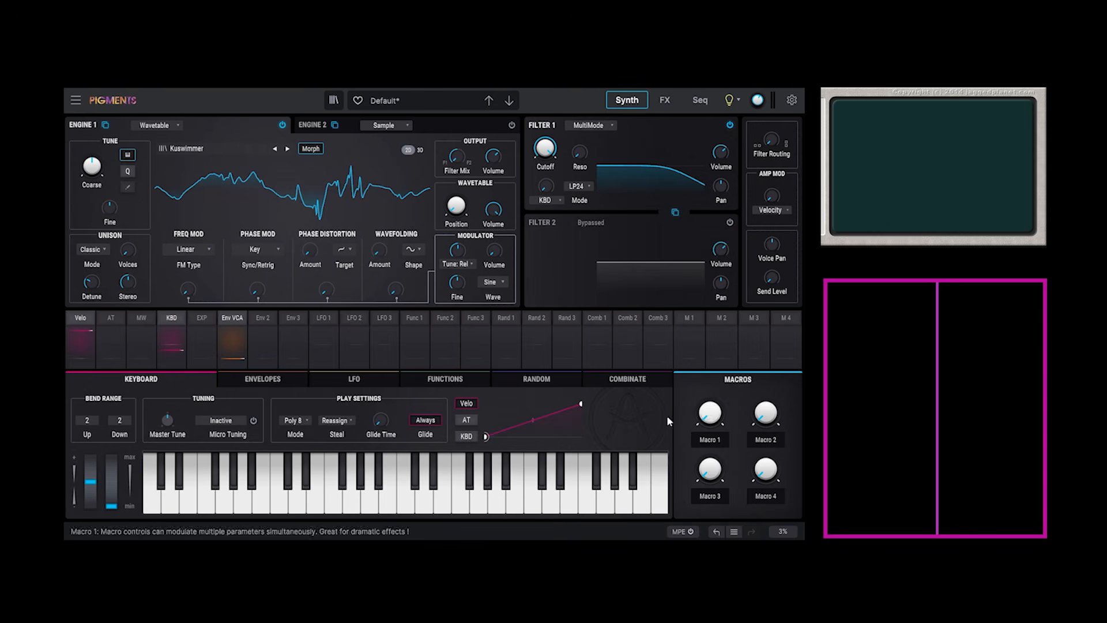
Show the envelopes and open the modulation routing of Env 2
click(271, 380)
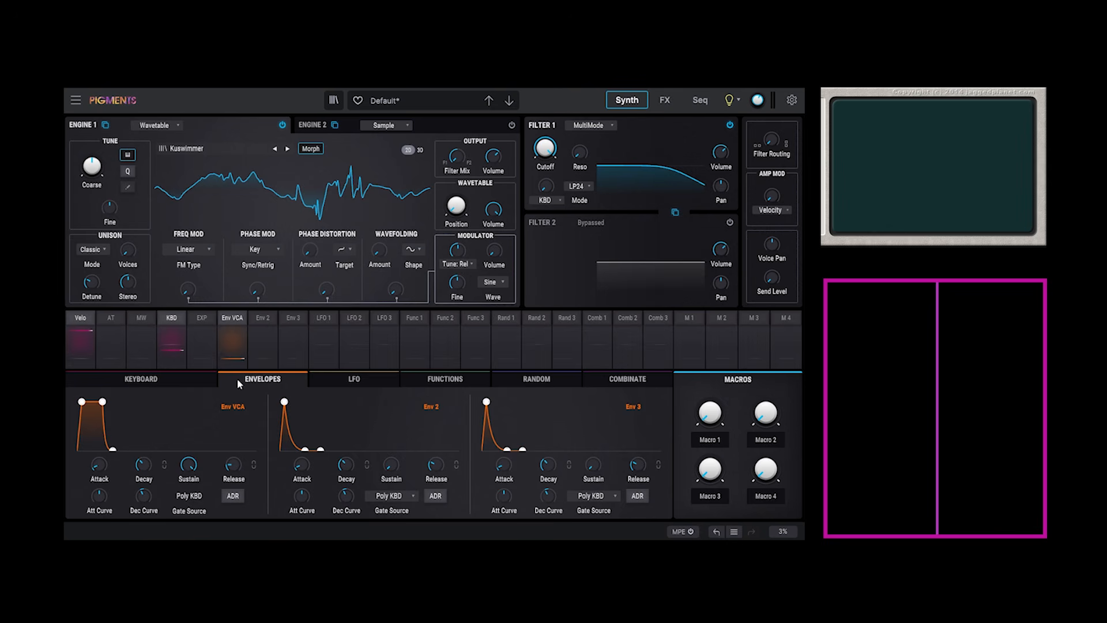
click(264, 319)
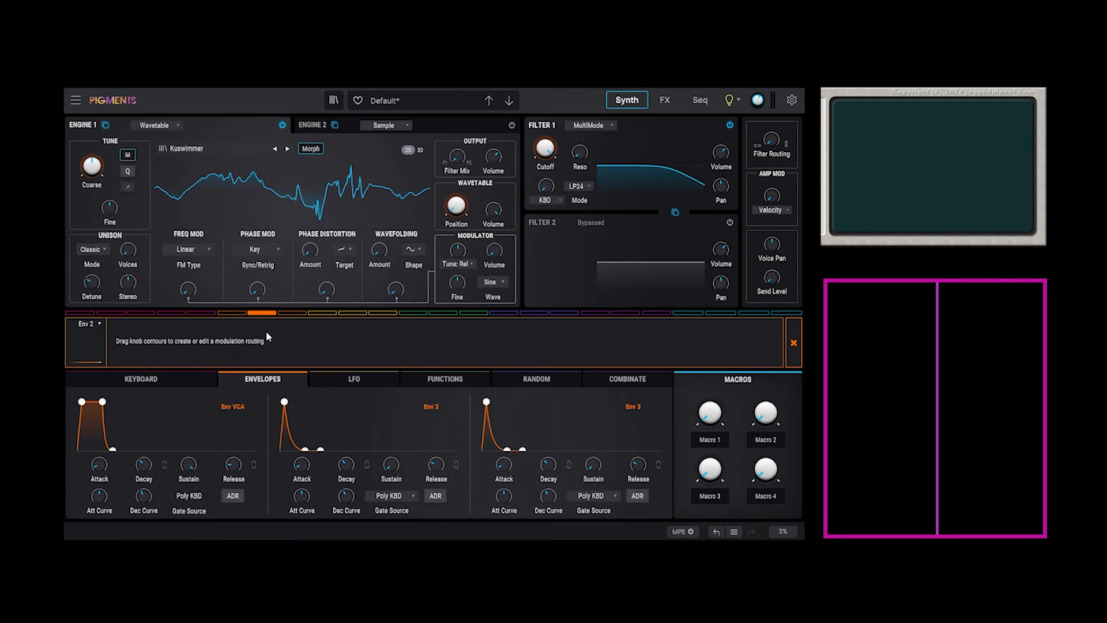
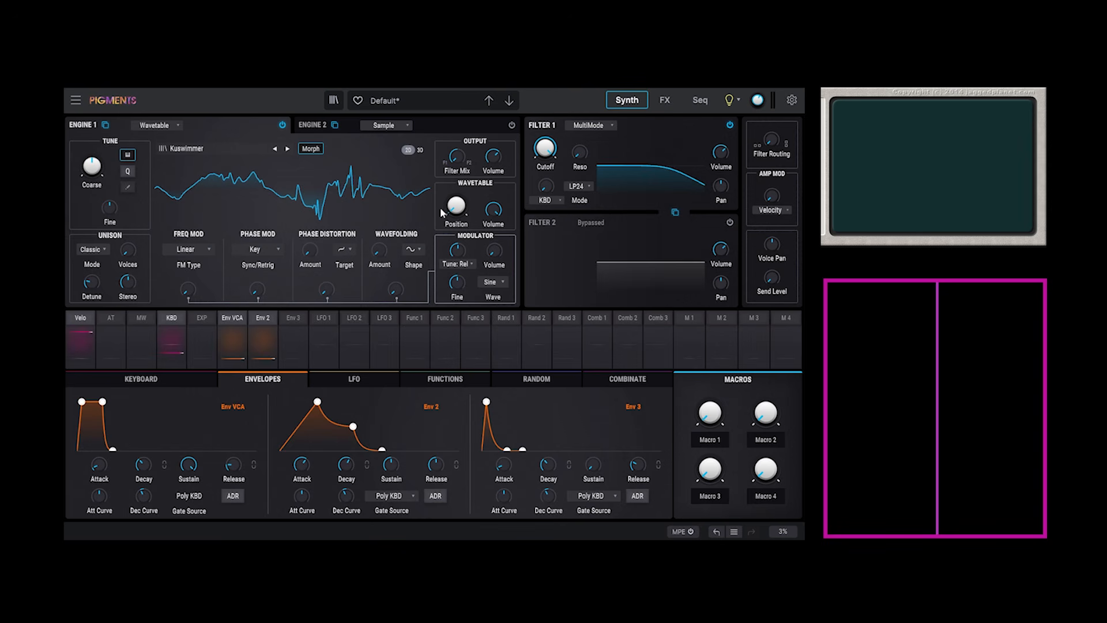
View Engine 1's Kuswimmer wavetable in 3D, and return the display to 2D
click(420, 149)
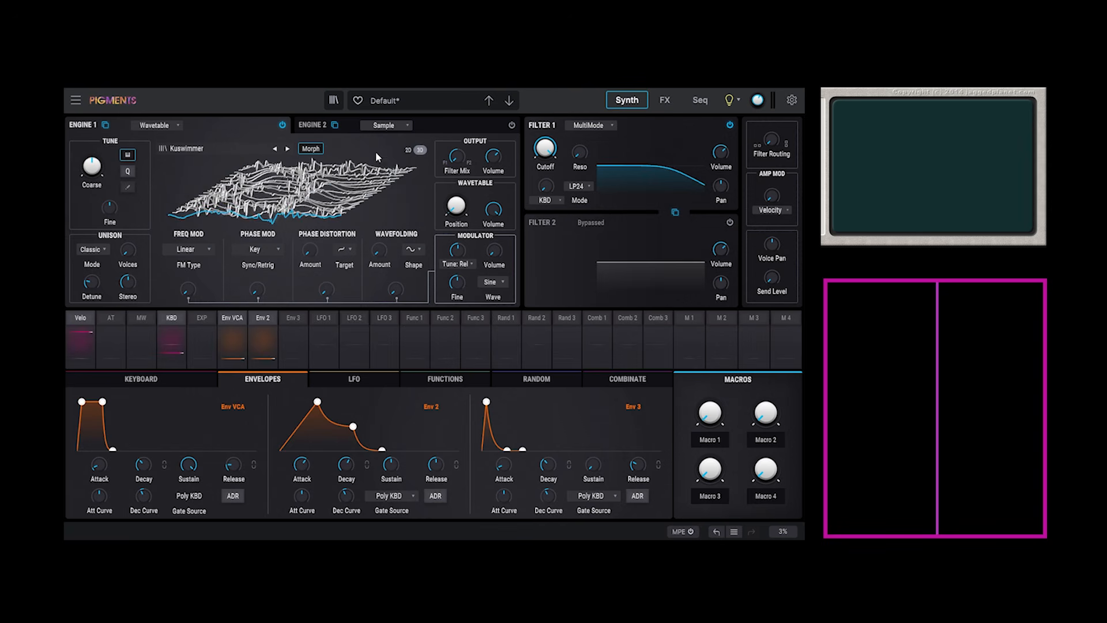
click(409, 150)
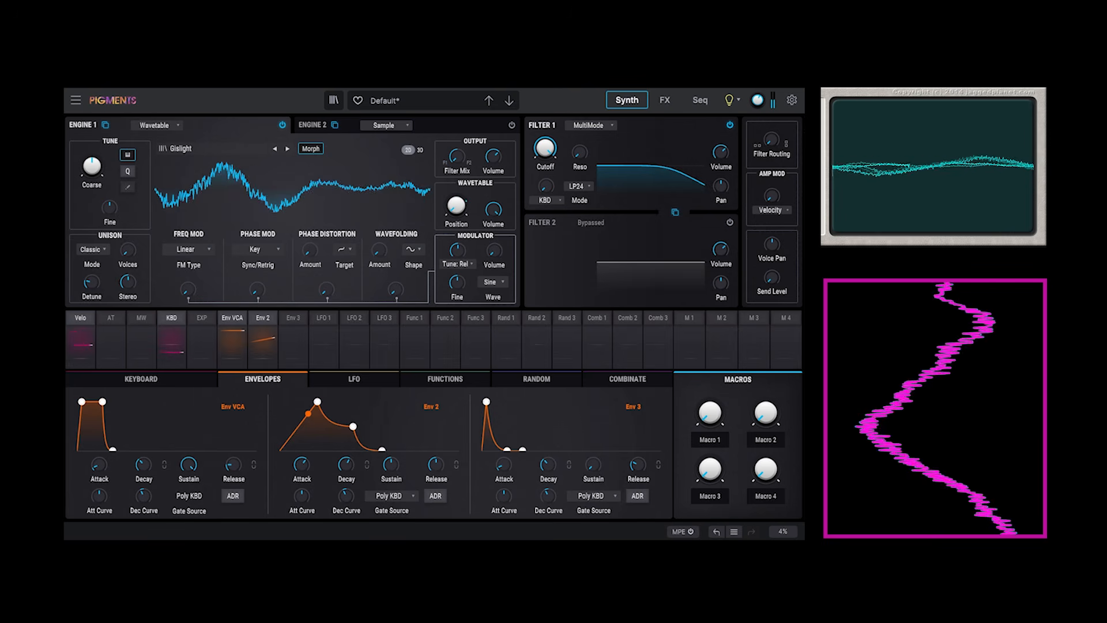
Set Engine 1's unison voices to 2.00, and change from the Distorture wavetable to Disagio
drag(127, 250, 127, 194)
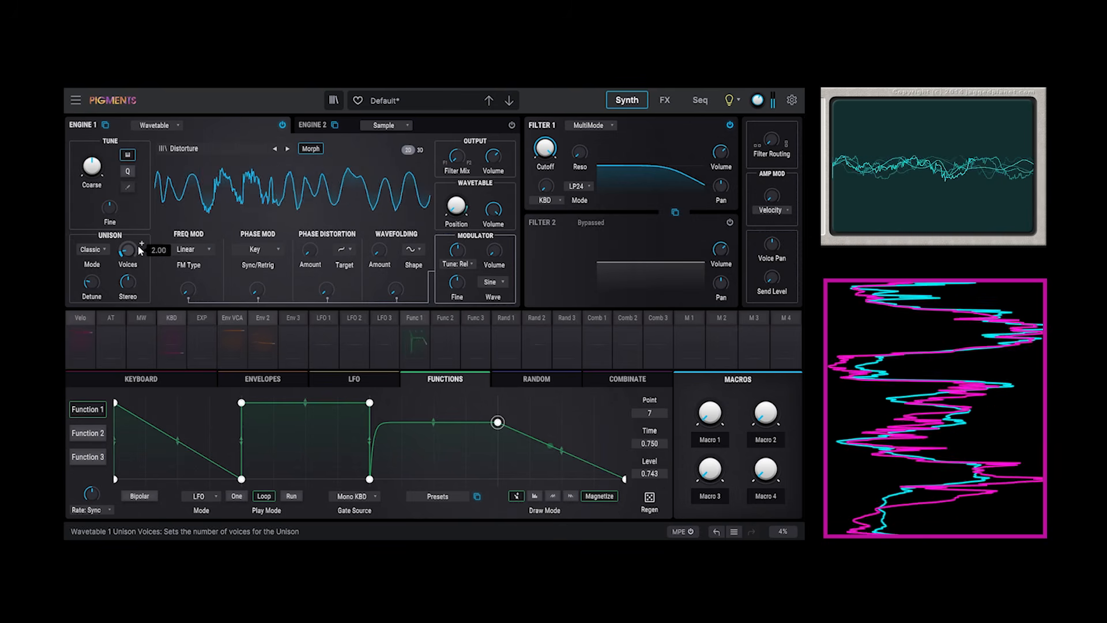
click(275, 149)
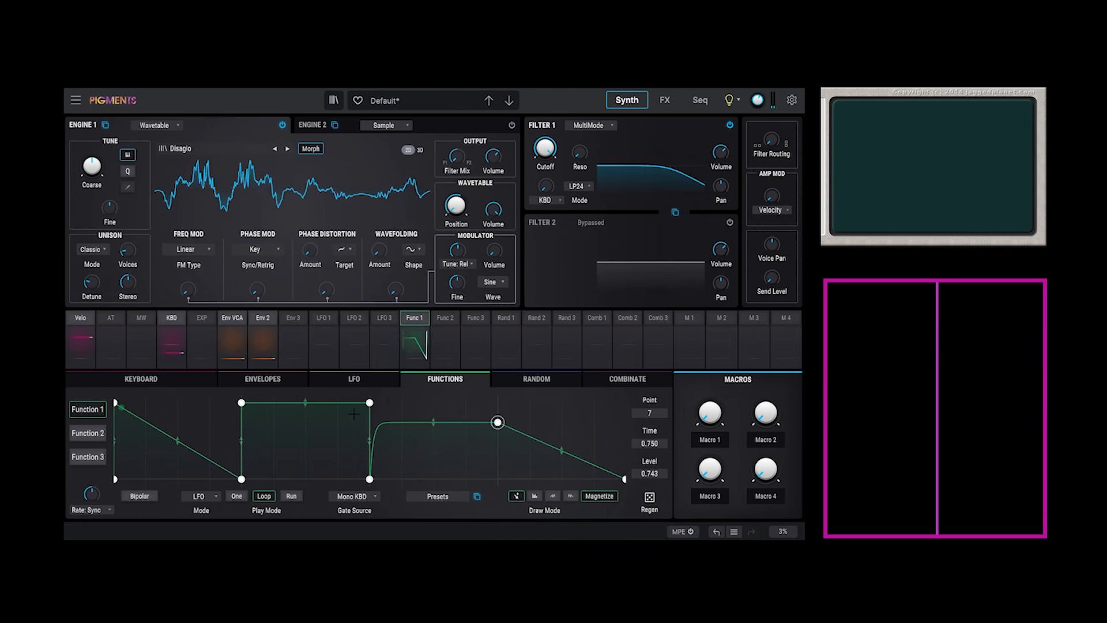
Remove Function 1's modulation of the wavetable position, and lower the two upper points of its square segment to level 0.00
click(410, 318)
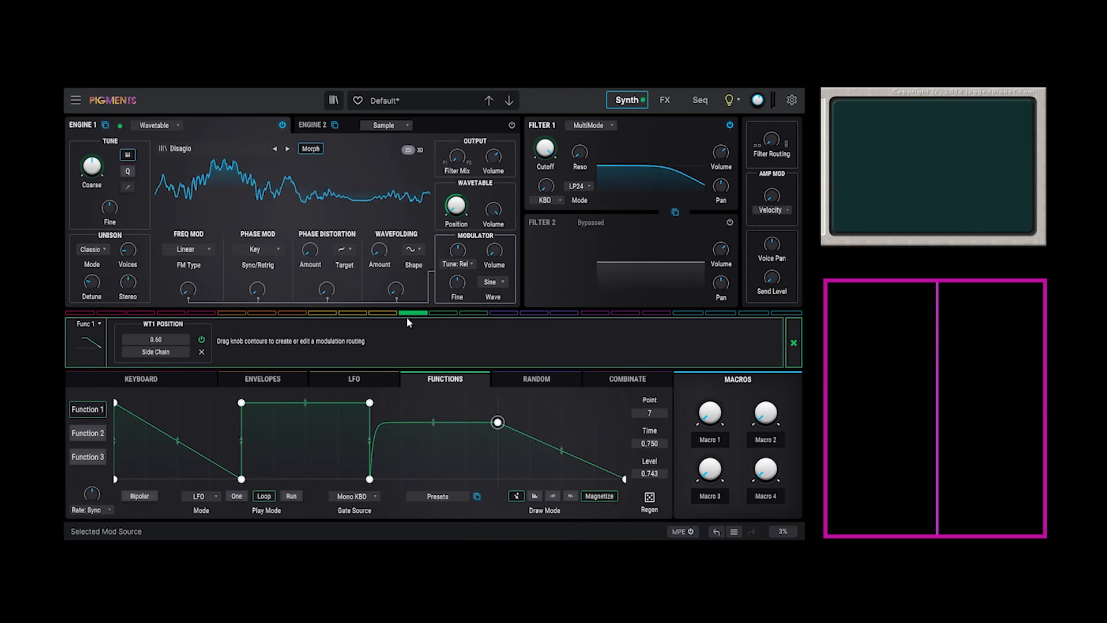
click(202, 352)
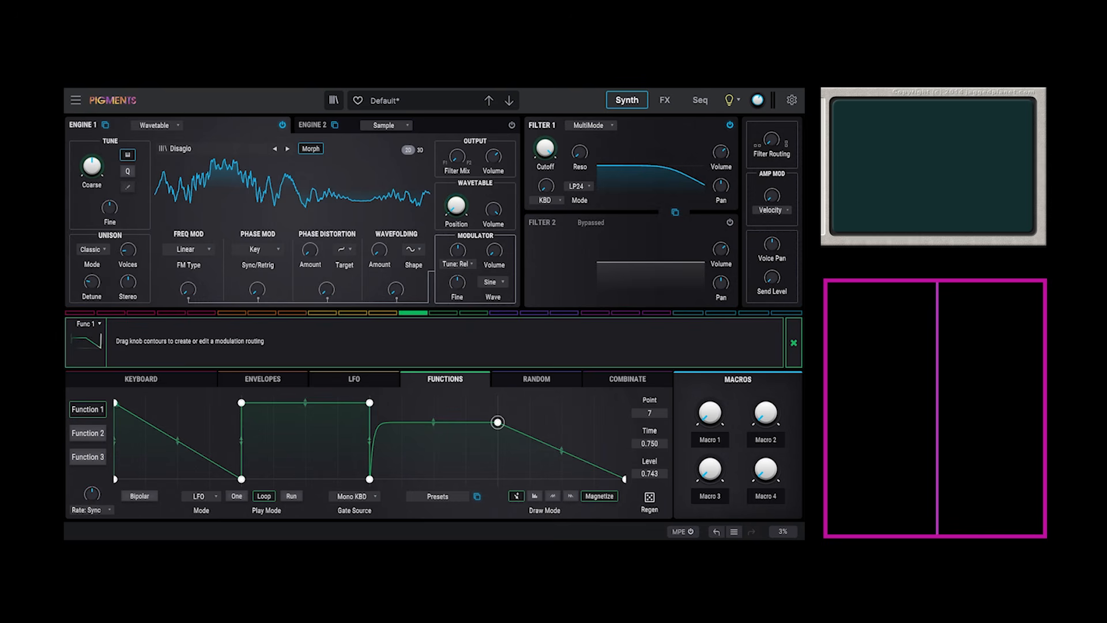
click(794, 343)
drag(241, 403, 275, 524)
drag(369, 402, 358, 526)
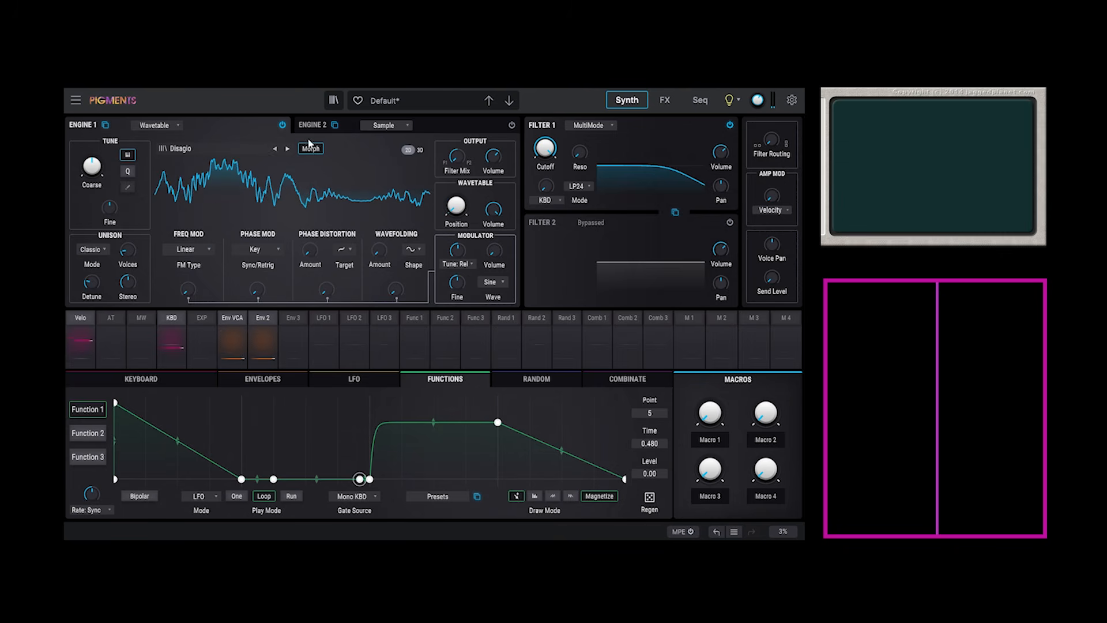
Load the Upsidedown wavetable from the Processed category into Engine 1, and close the wavetable browser
click(230, 148)
scroll(298, 263, down, 1)
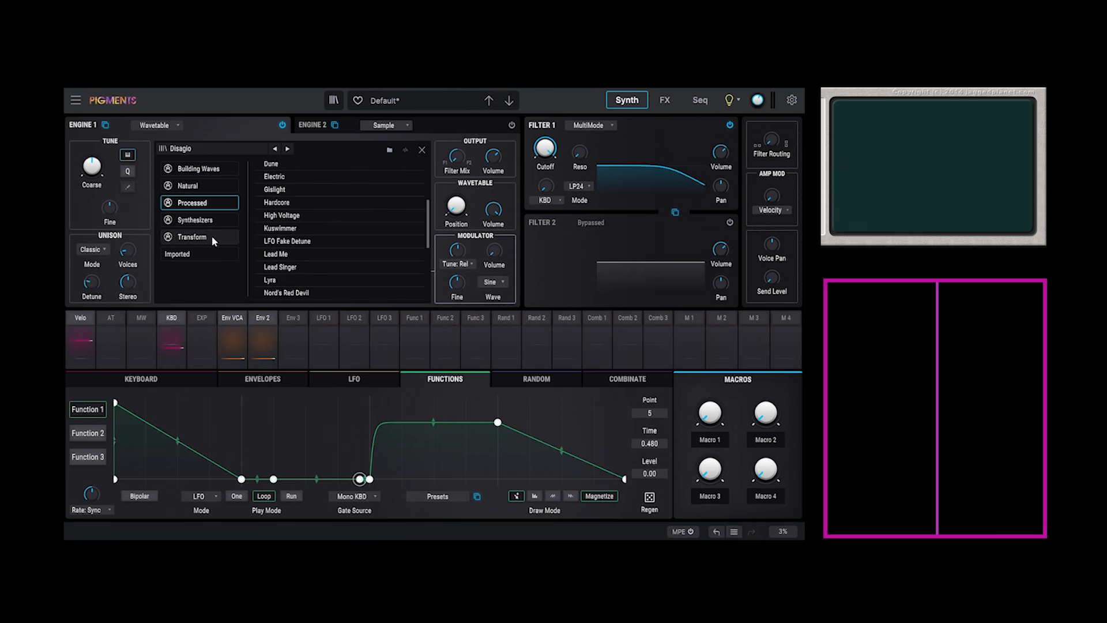
scroll(314, 254, down, 3)
click(304, 272)
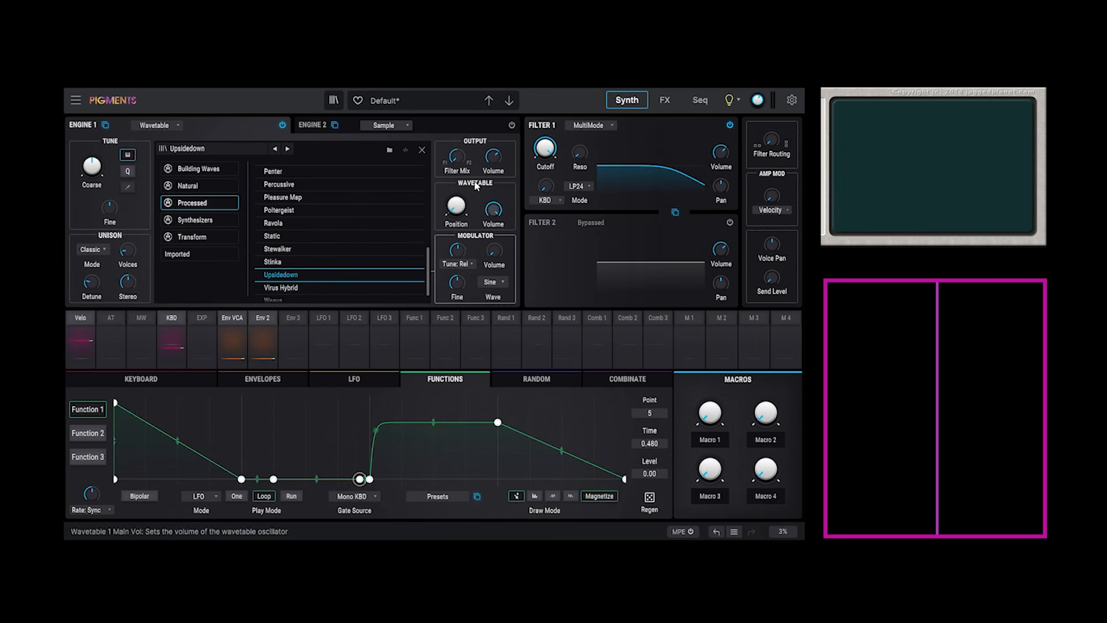
click(422, 149)
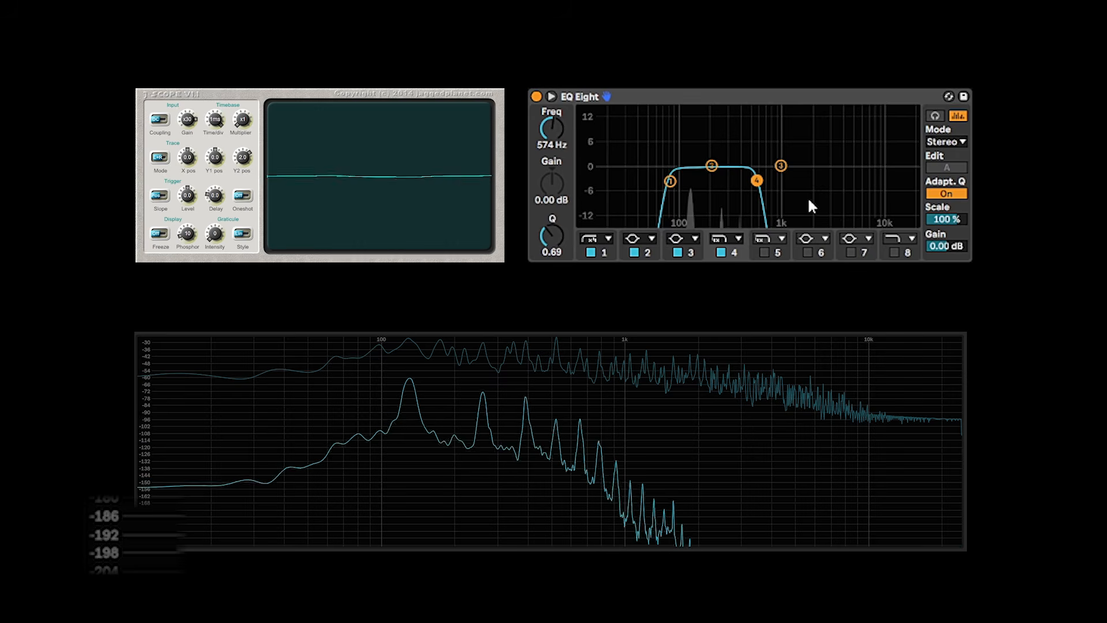
Switch to EQ Eight and raise band 4's low-pass frequency to 22.0 kHz to examine the harmonics in the spectrum
drag(756, 181, 915, 179)
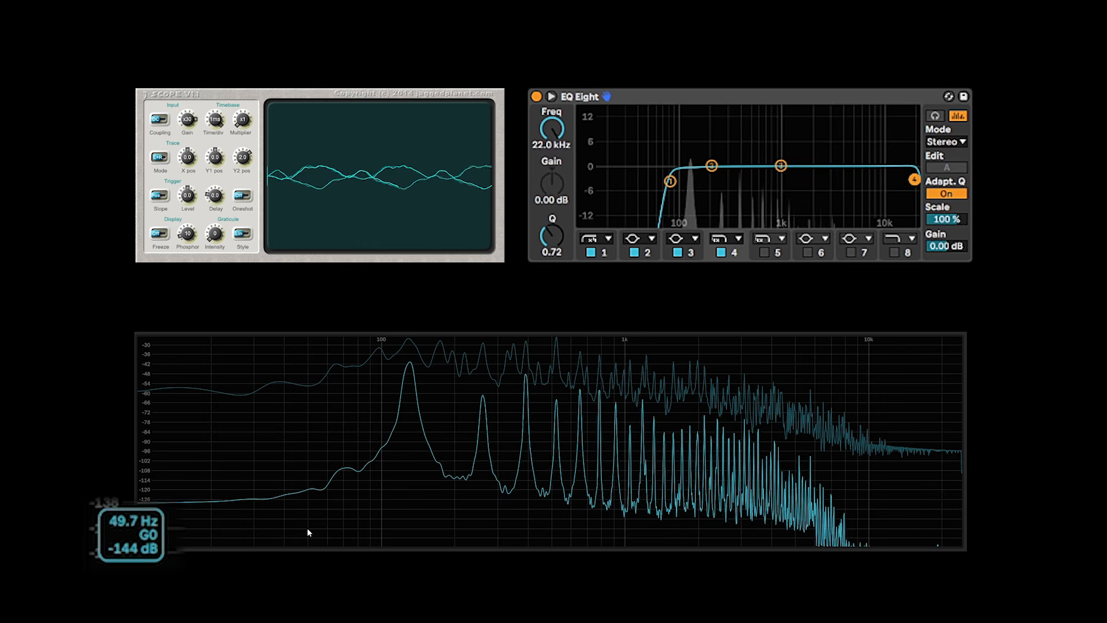
mouse_move(416, 390)
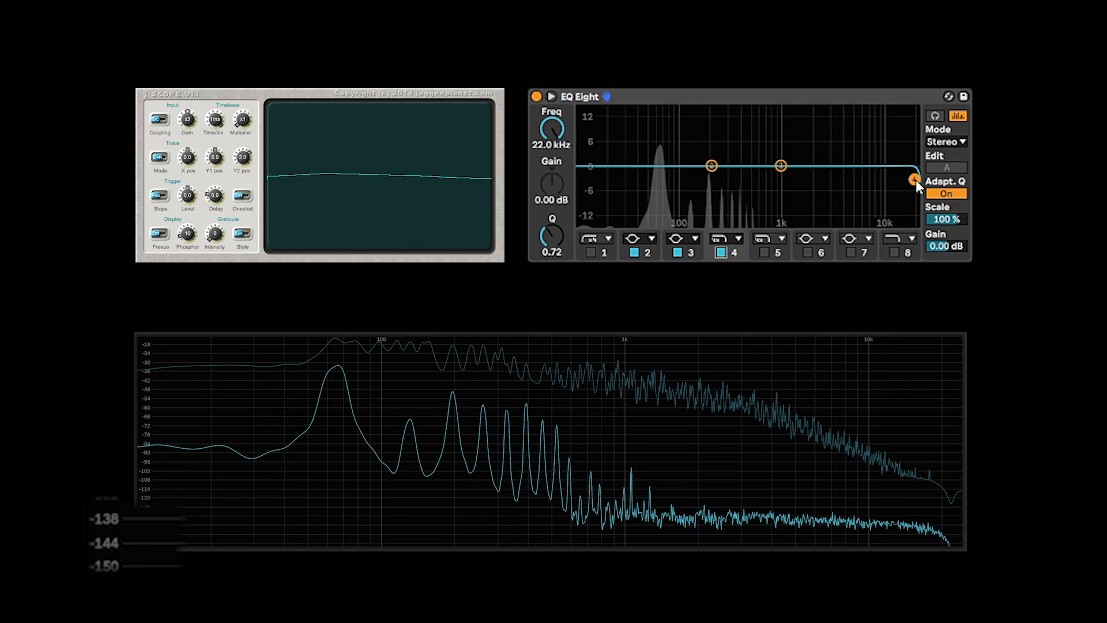
Lower EQ Eight's band 4 low-pass to 100 Hz with the oscilloscope gain raised, and switch band 4 off
drag(916, 179, 695, 186)
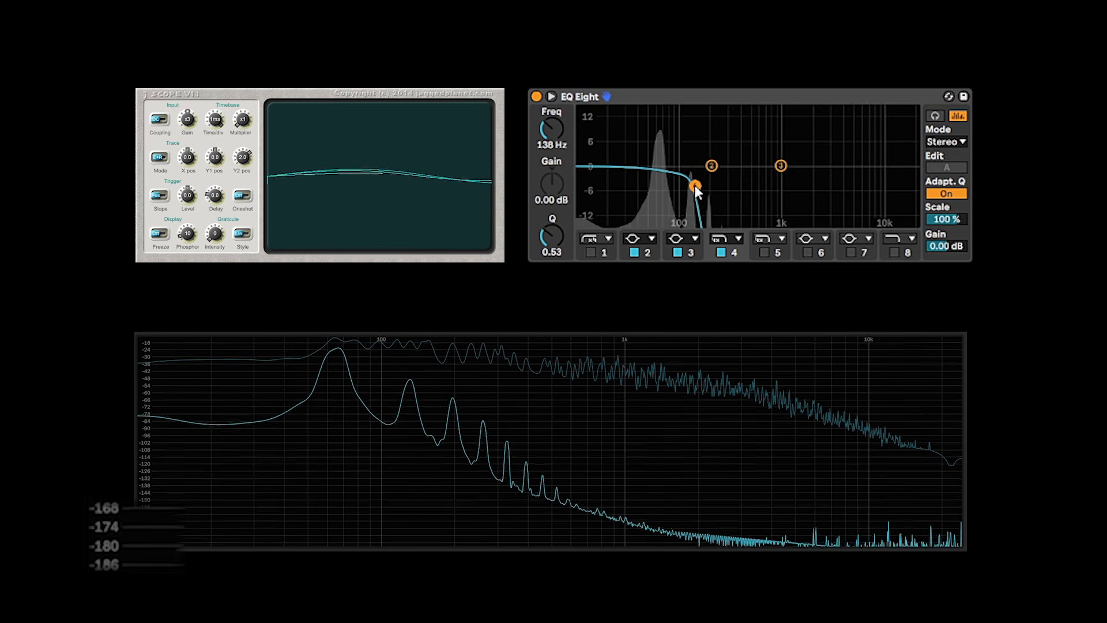
mouse_move(187, 119)
mouse_down()
mouse_move(192, 99)
mouse_move(192, 111)
mouse_up()
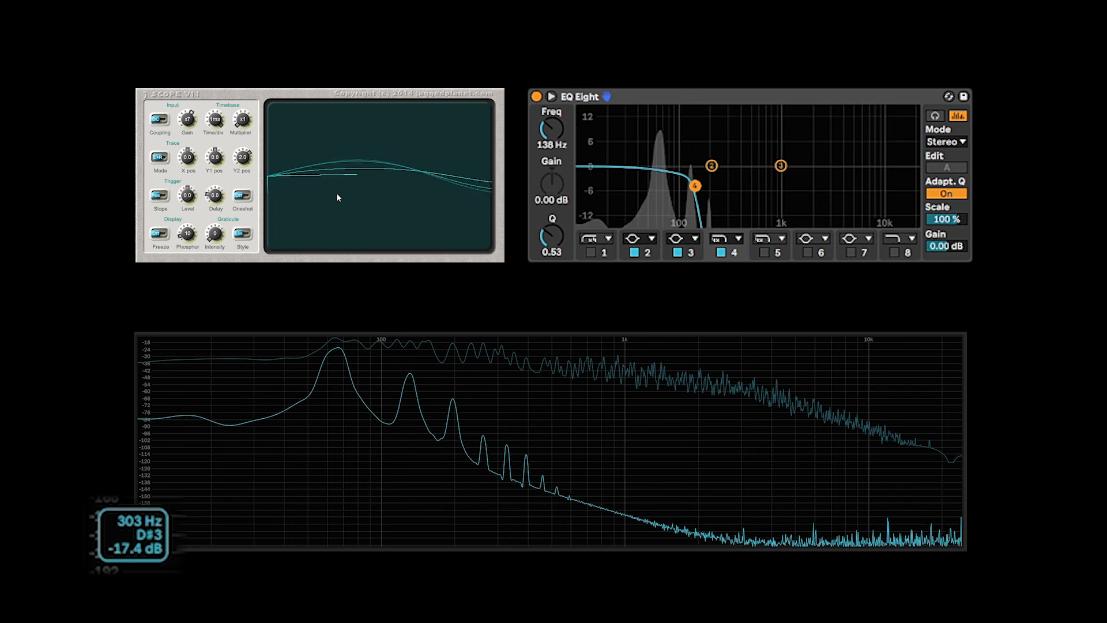
drag(695, 192, 682, 184)
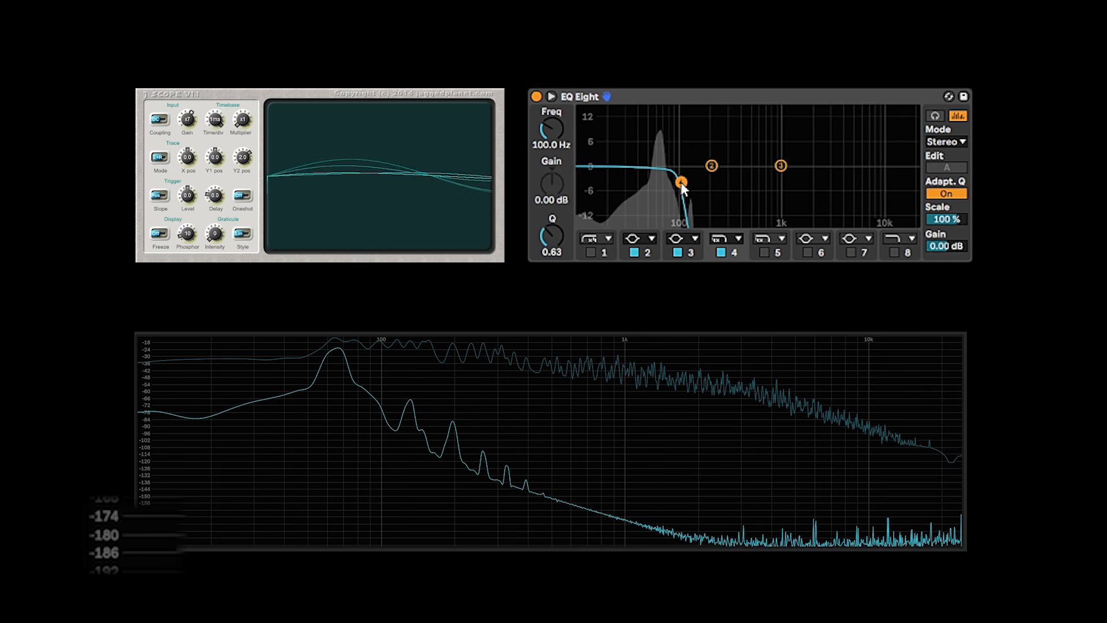
click(721, 251)
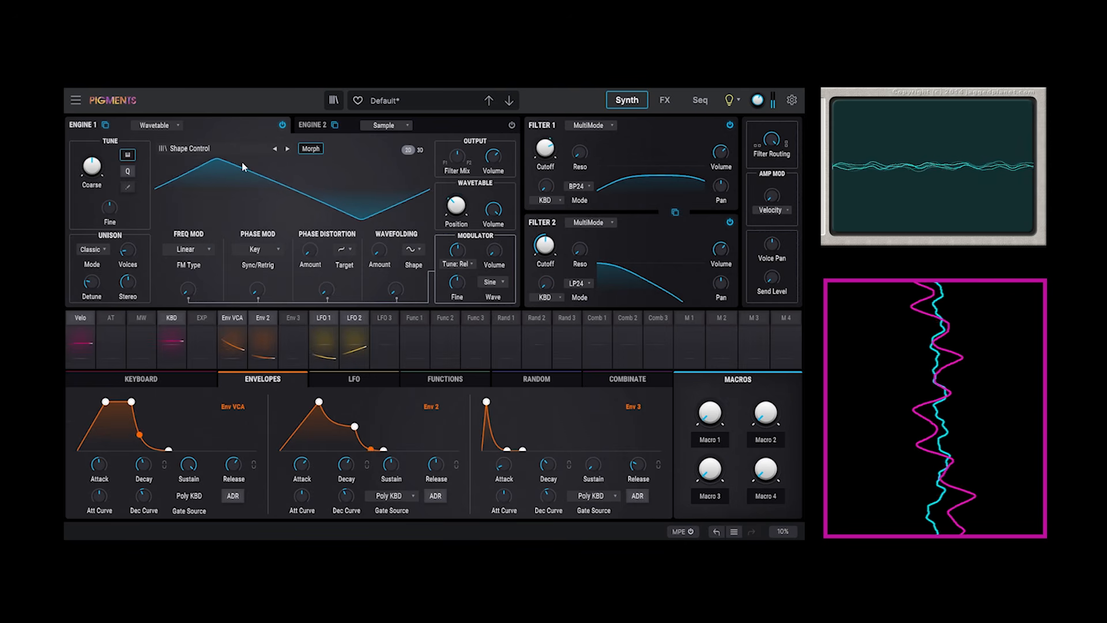
Reshape Env VCA and Env 2 in Pigments with an immediate attack, a shorter decay and a lower sustain level
mouse_move(105, 401)
mouse_down()
mouse_move(81, 410)
mouse_move(105, 418)
mouse_up()
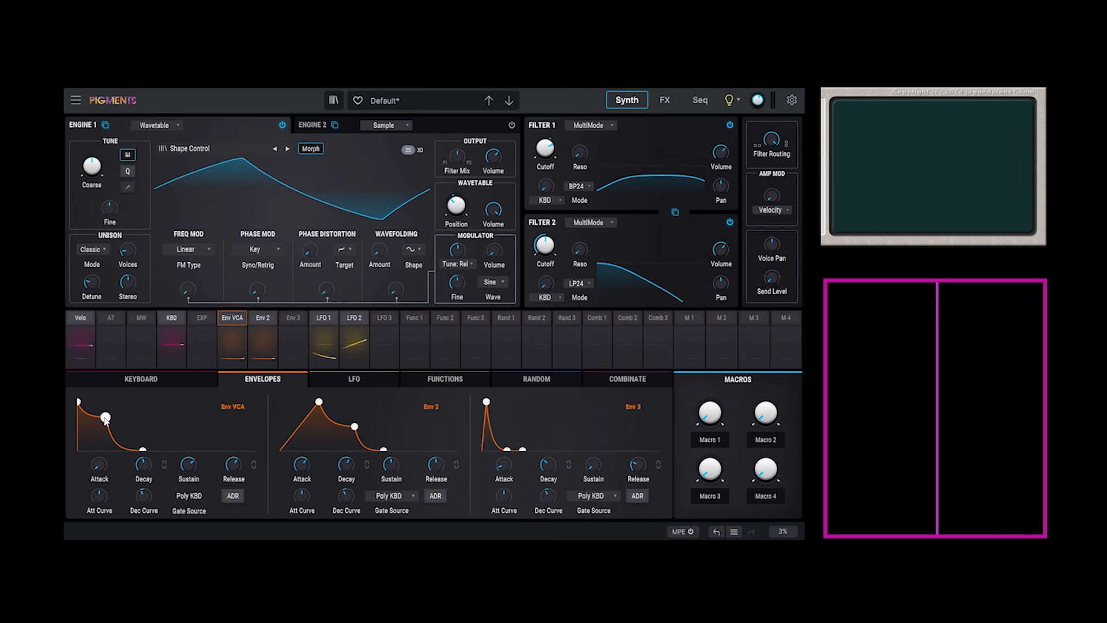
drag(319, 402, 305, 427)
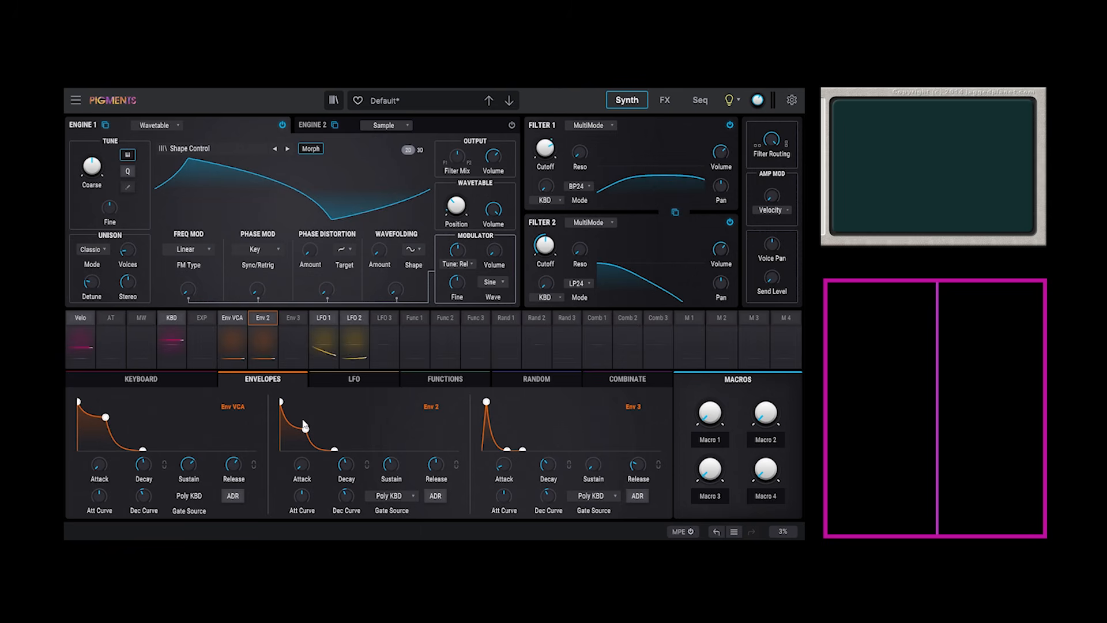
mouse_move(445, 211)
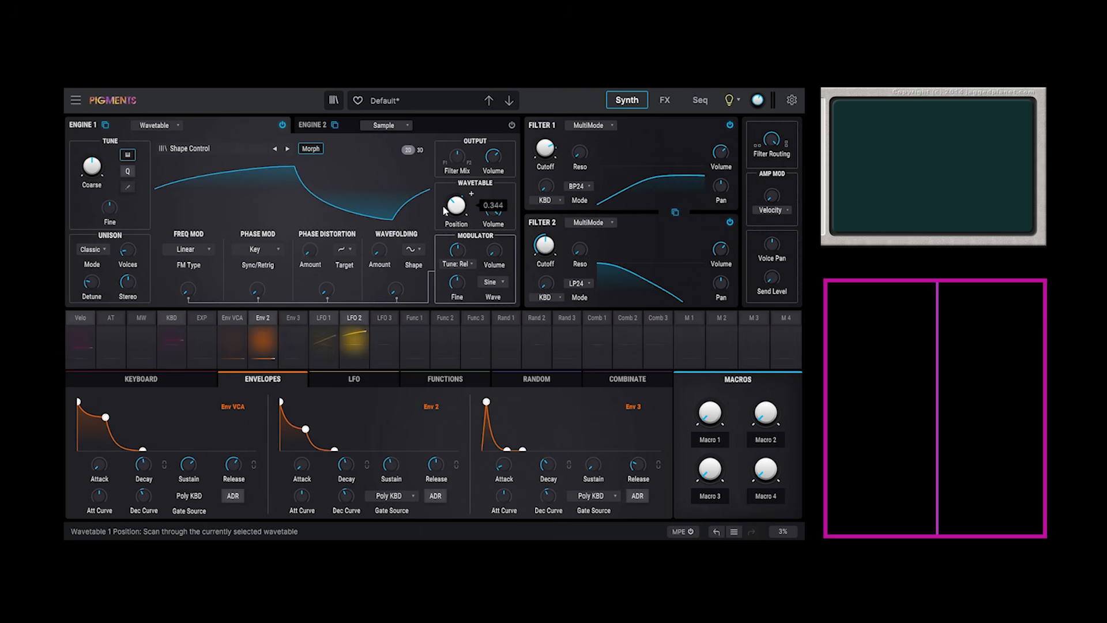